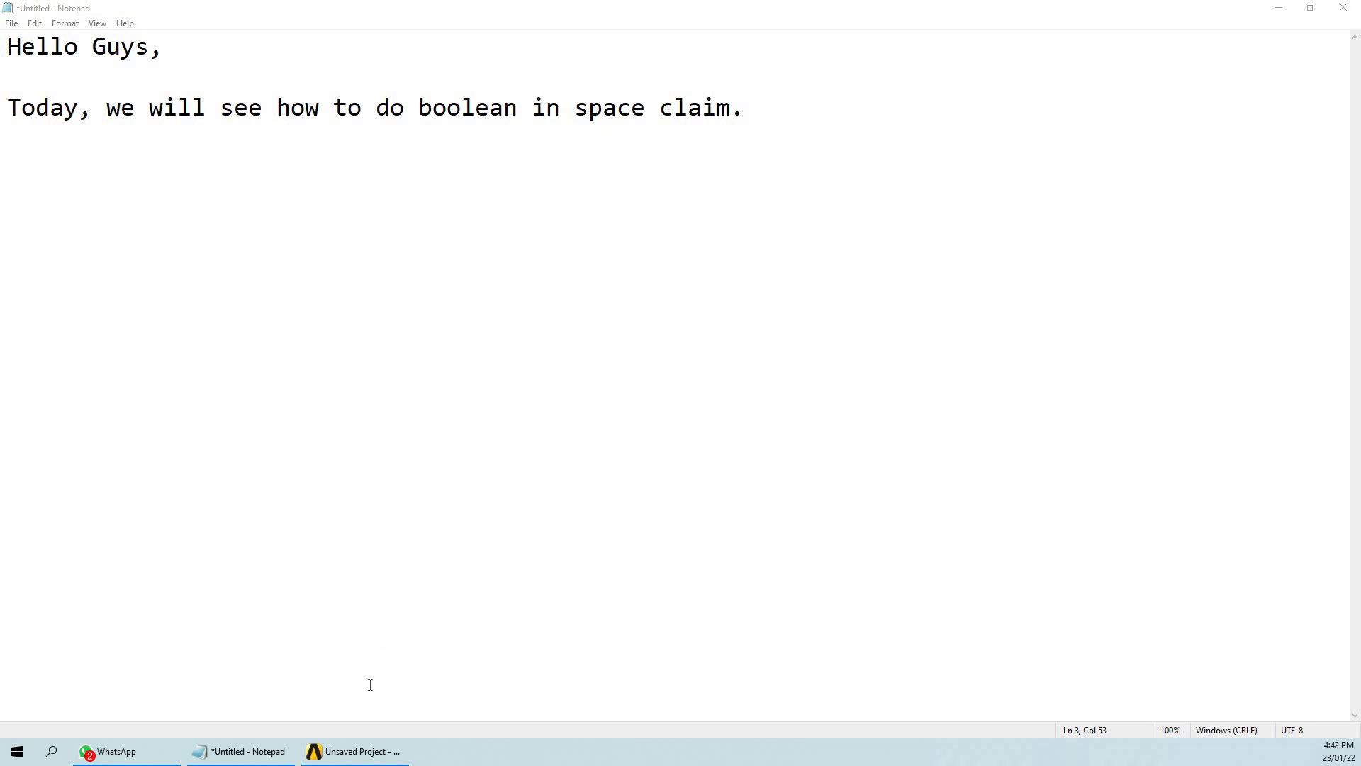
Step: Switch to Workbench, add a Geometry component system to the Project Schematic and open its geometry in SpaceClaim
{"action": "left_click", "coordinate": [363, 750]}
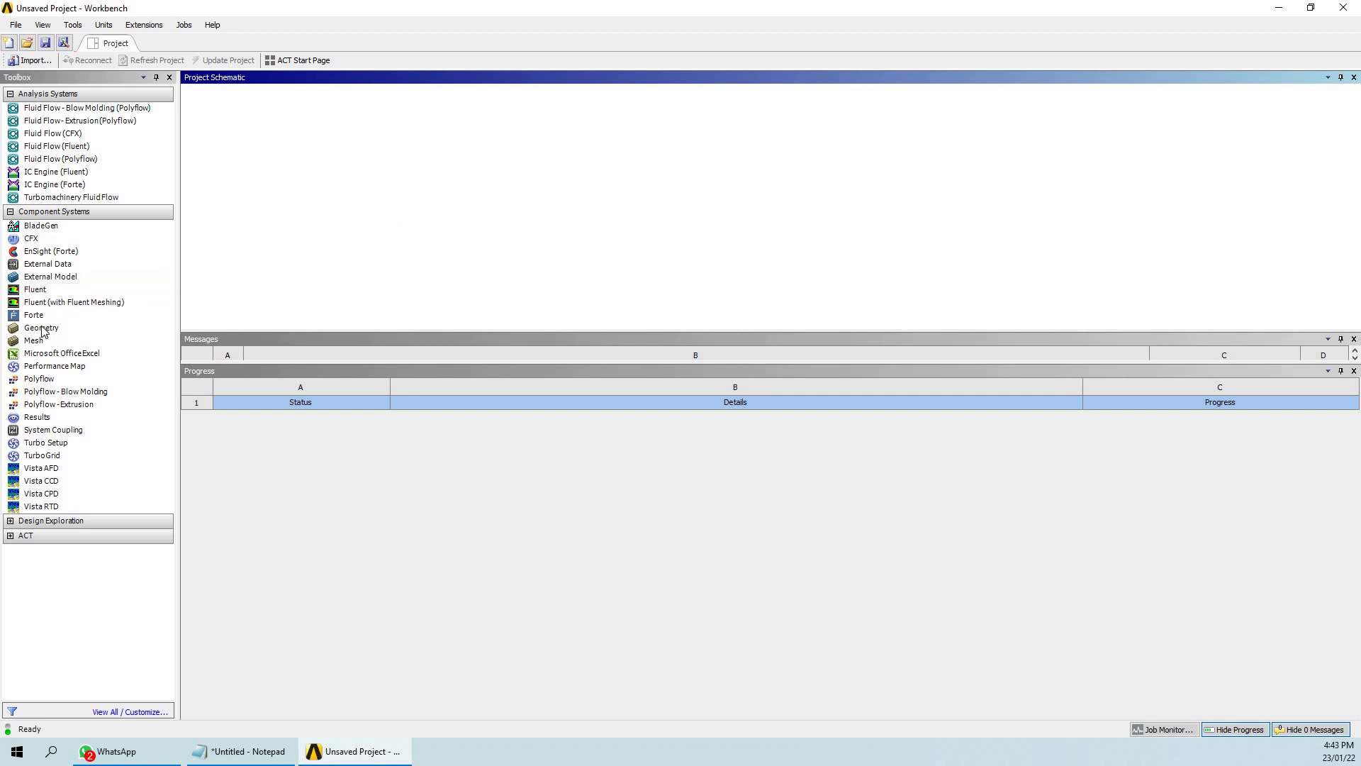
{"action": "left_click_drag", "start_coordinate": [43, 331], "coordinate": [305, 150]}
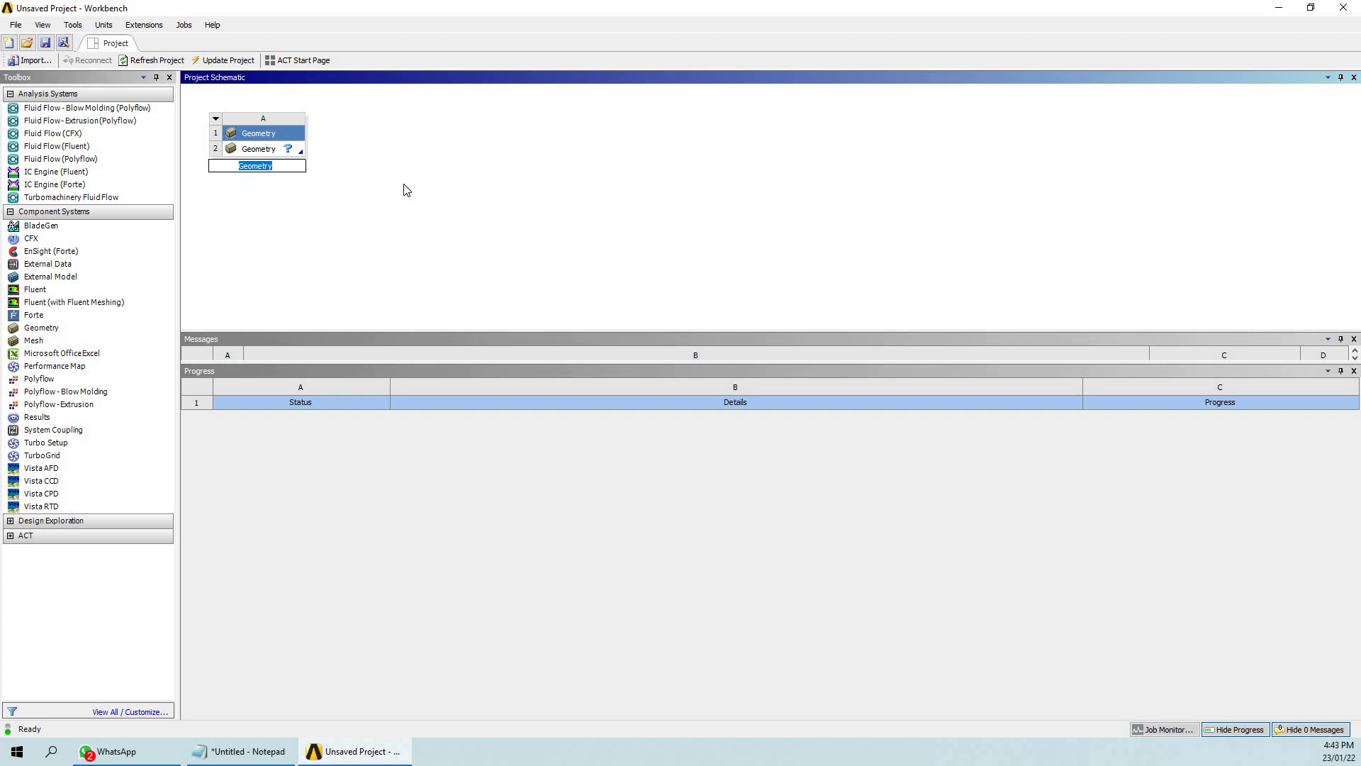
{"action": "key", "text": "Return"}
{"action": "double_click", "coordinate": [281, 154]}
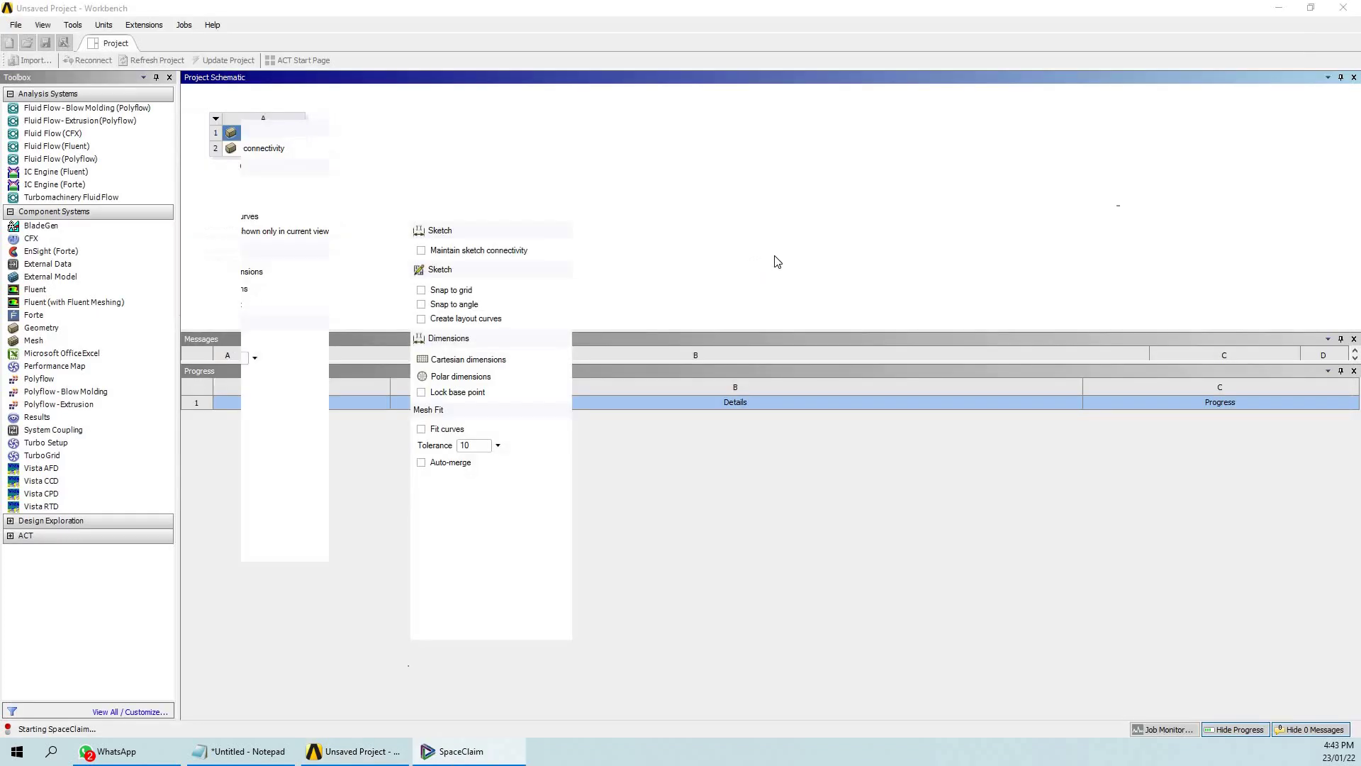
{"action": "left_click", "coordinate": [1088, 112]}
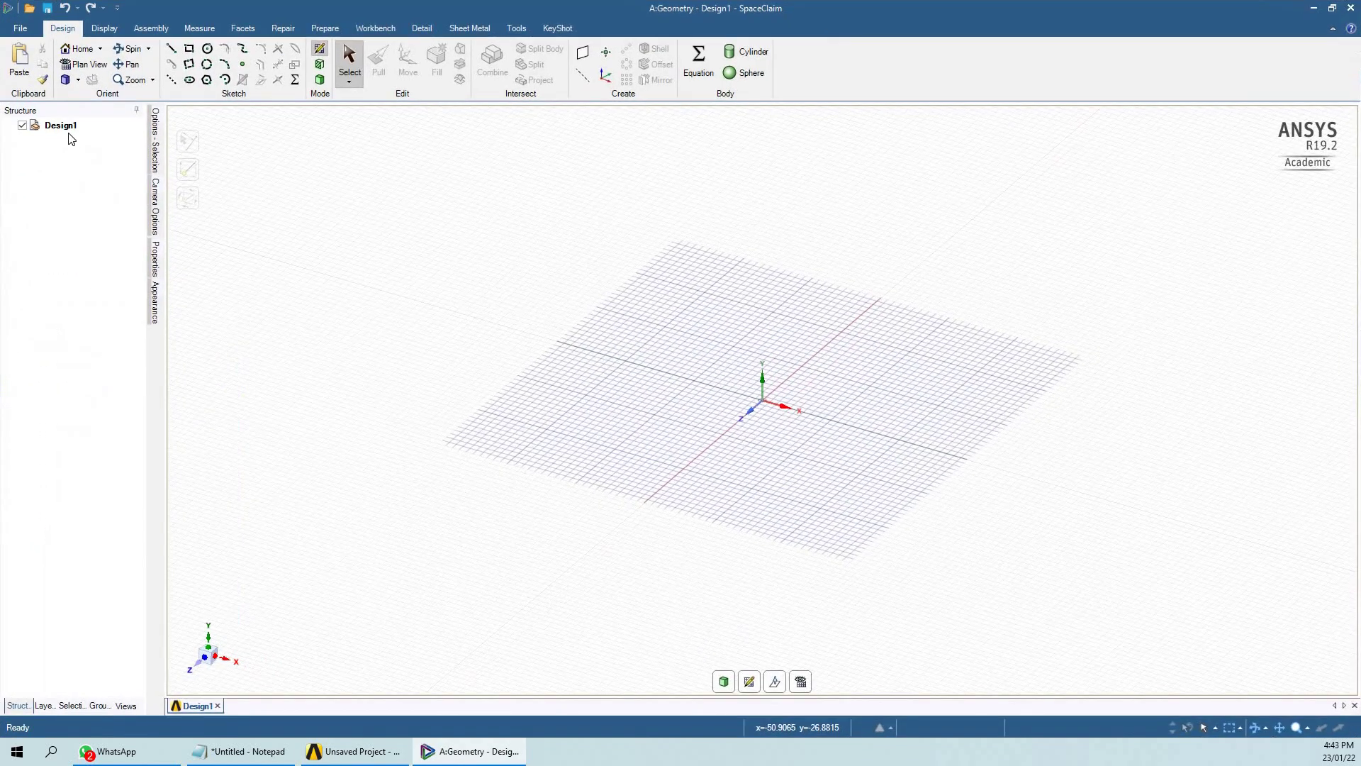
Step: In plan view, sketch a circle about 10 mm in diameter centred on the origin
{"action": "left_click", "coordinate": [65, 126]}
{"action": "left_click", "coordinate": [90, 65]}
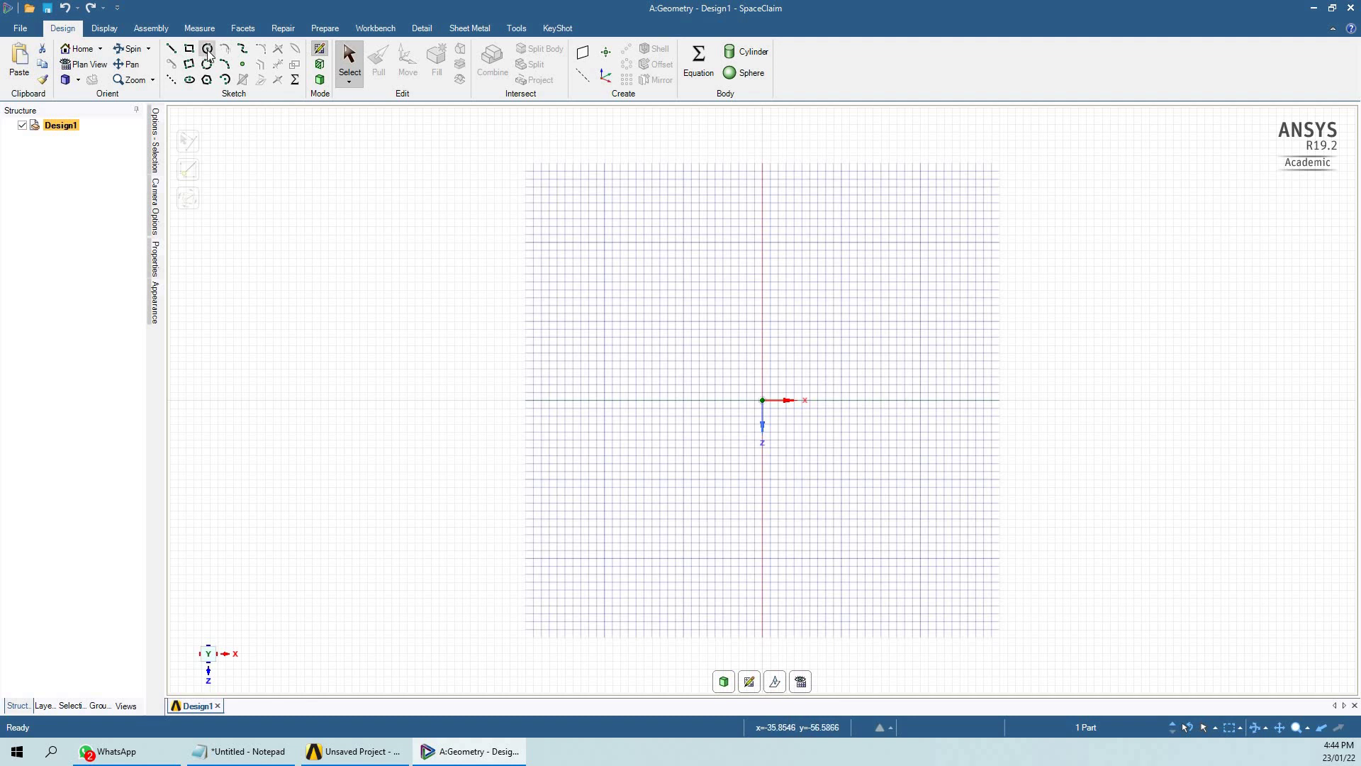
{"action": "left_click", "coordinate": [763, 400]}
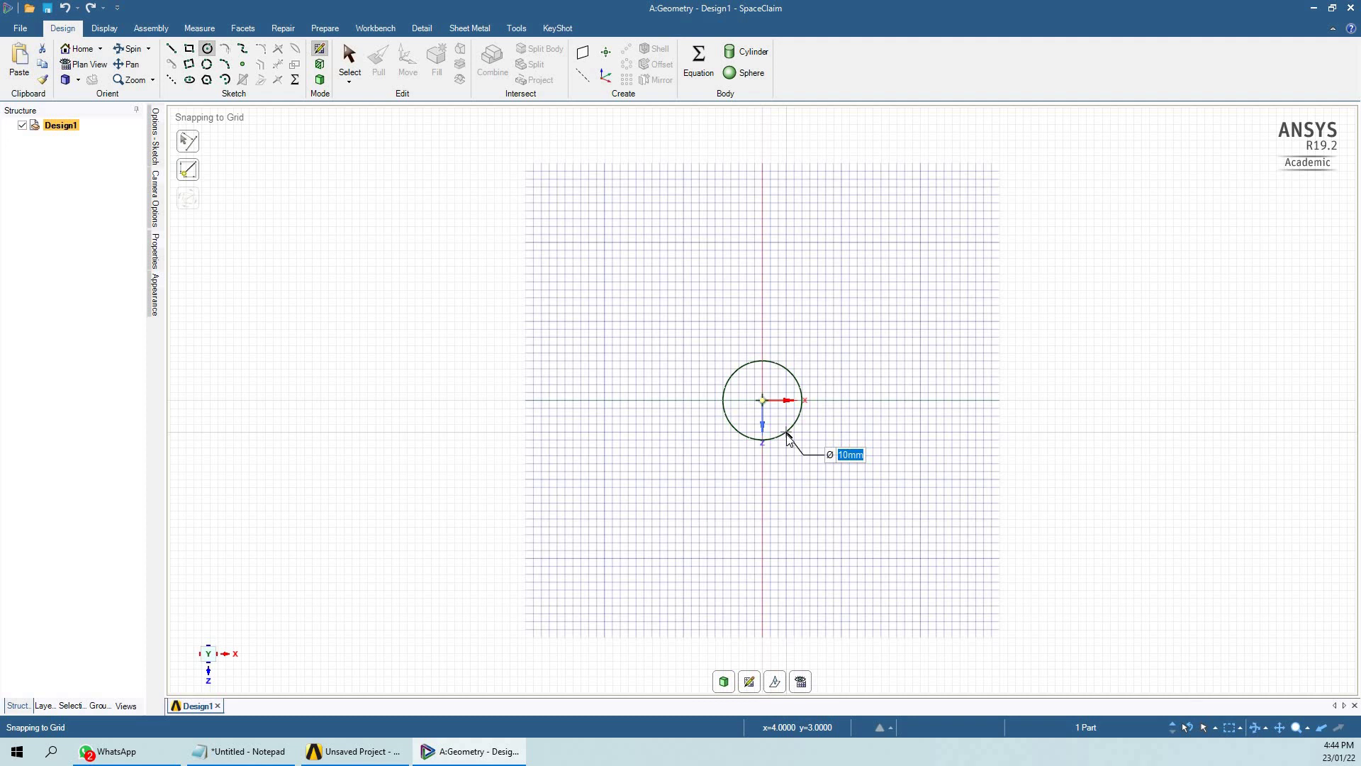
{"action": "left_click", "coordinate": [787, 440]}
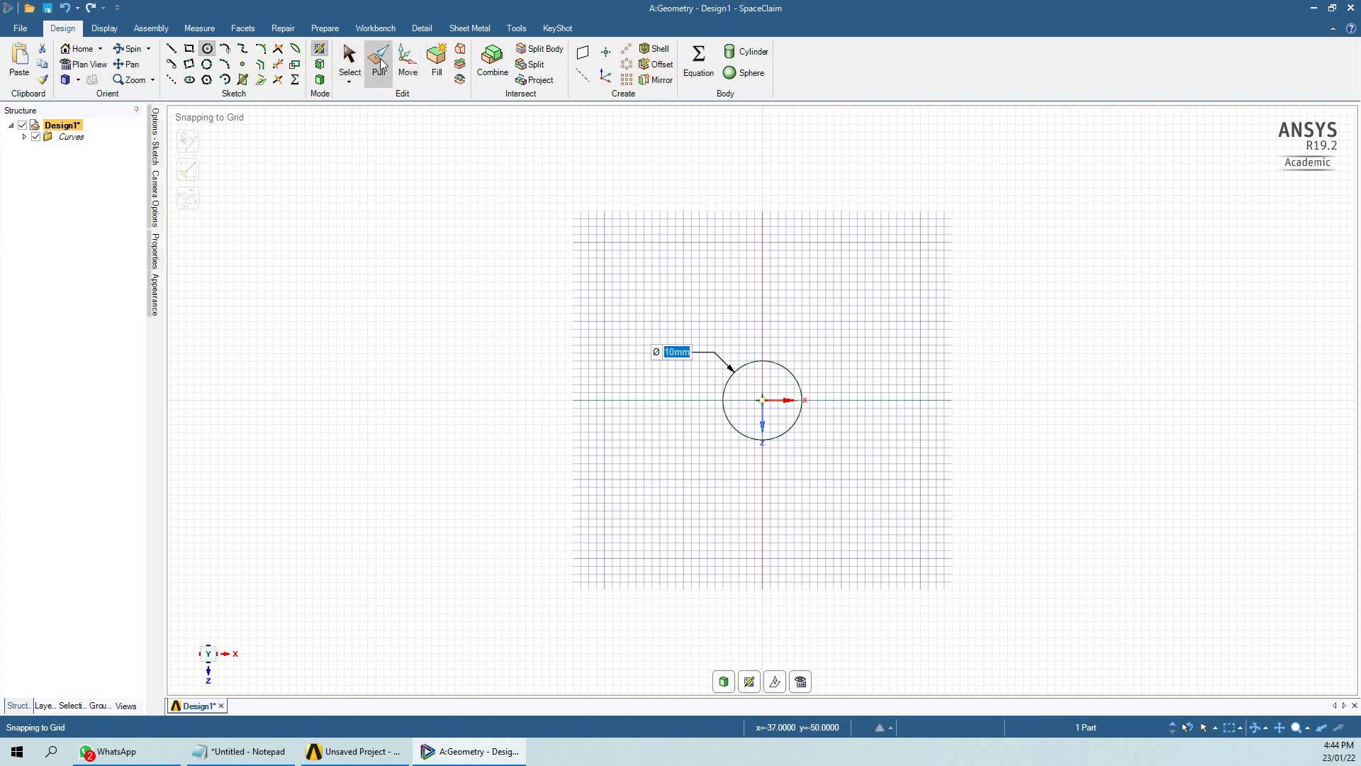
Step: Pull the circular face 50 mm to form a solid cylinder
{"action": "key", "text": "p"}
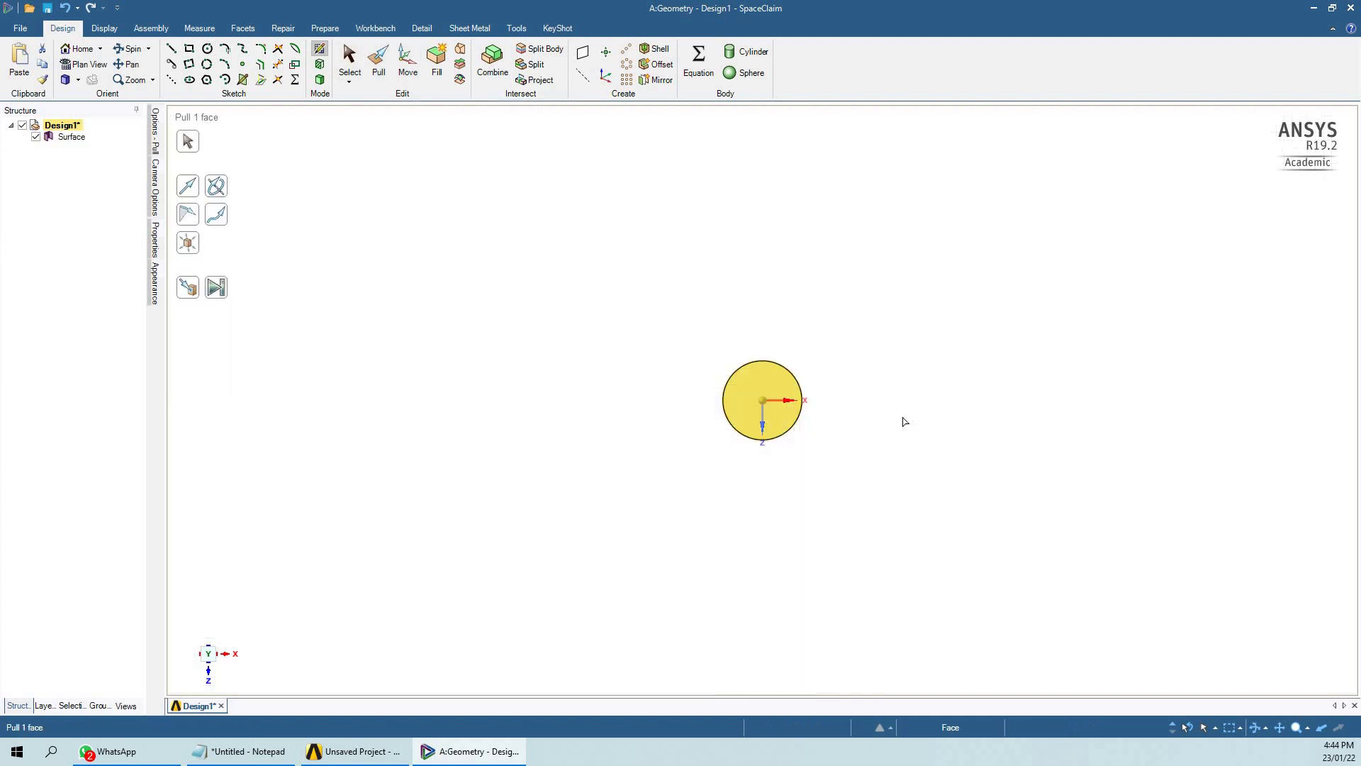
{"action": "middle_click_drag", "start_coordinate": [726, 426], "coordinate": [757, 396]}
{"action": "left_click_drag", "start_coordinate": [854, 395], "coordinate": [1018, 395]}
{"action": "type", "text": "50"}
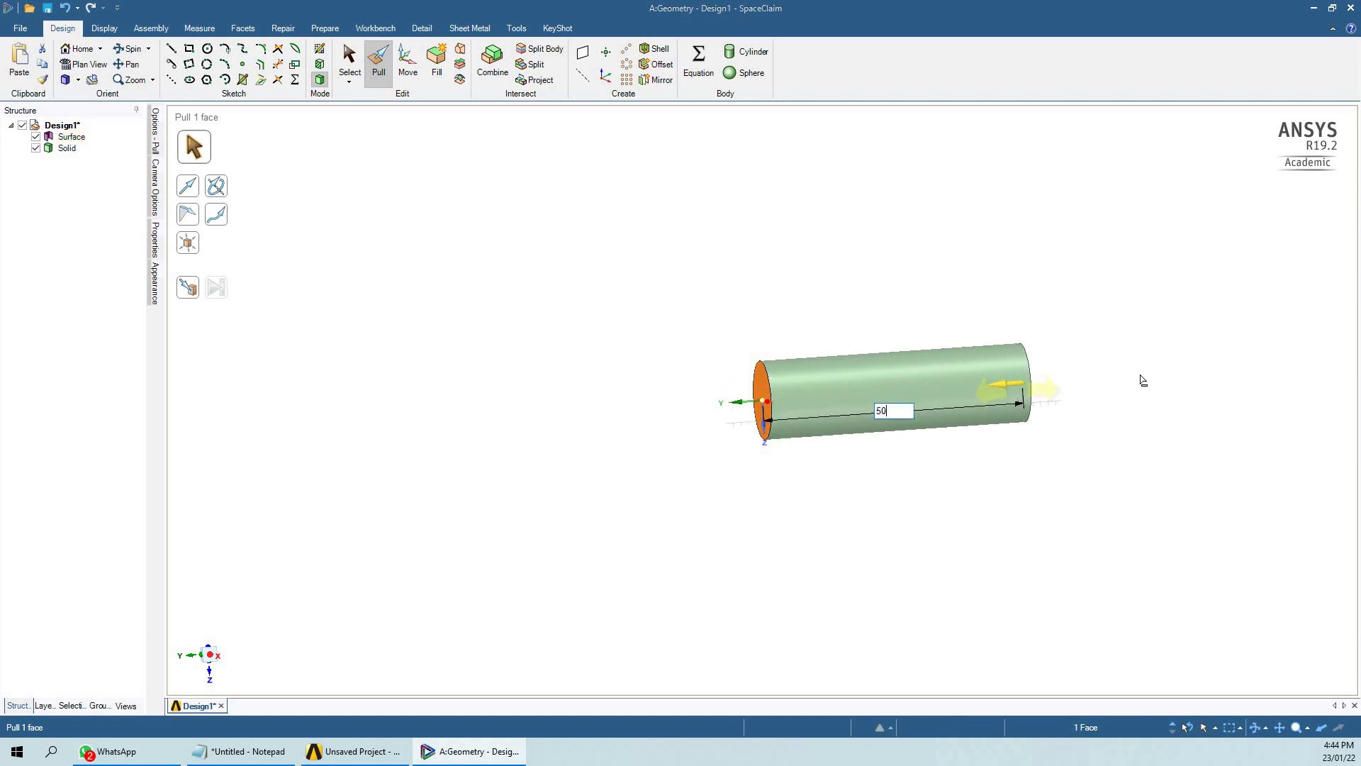
{"action": "key", "text": "Return"}
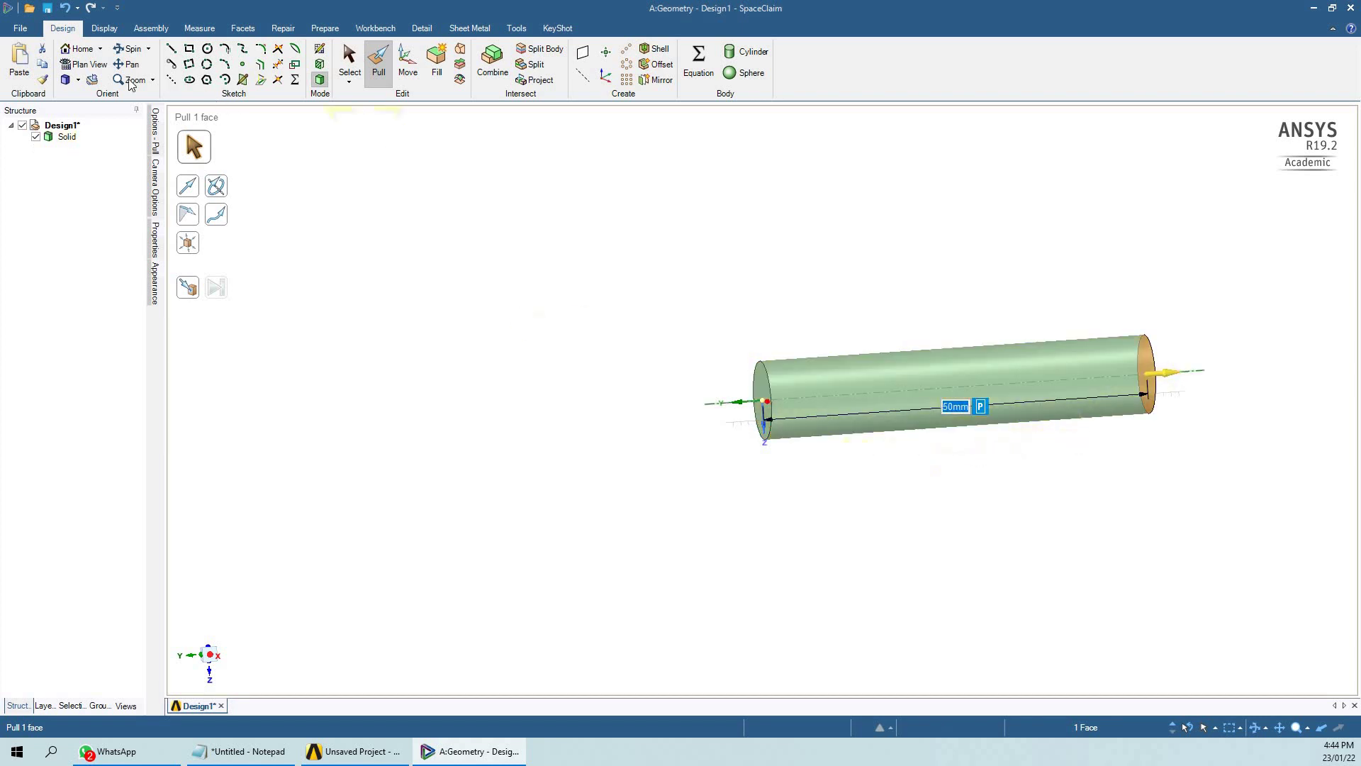
Step: Set up a sketch plane parallel to the cylinder's end face, shift it slightly outward along the axis and view it in plan
{"action": "middle_click_drag", "start_coordinate": [656, 344], "coordinate": [166, 174]}
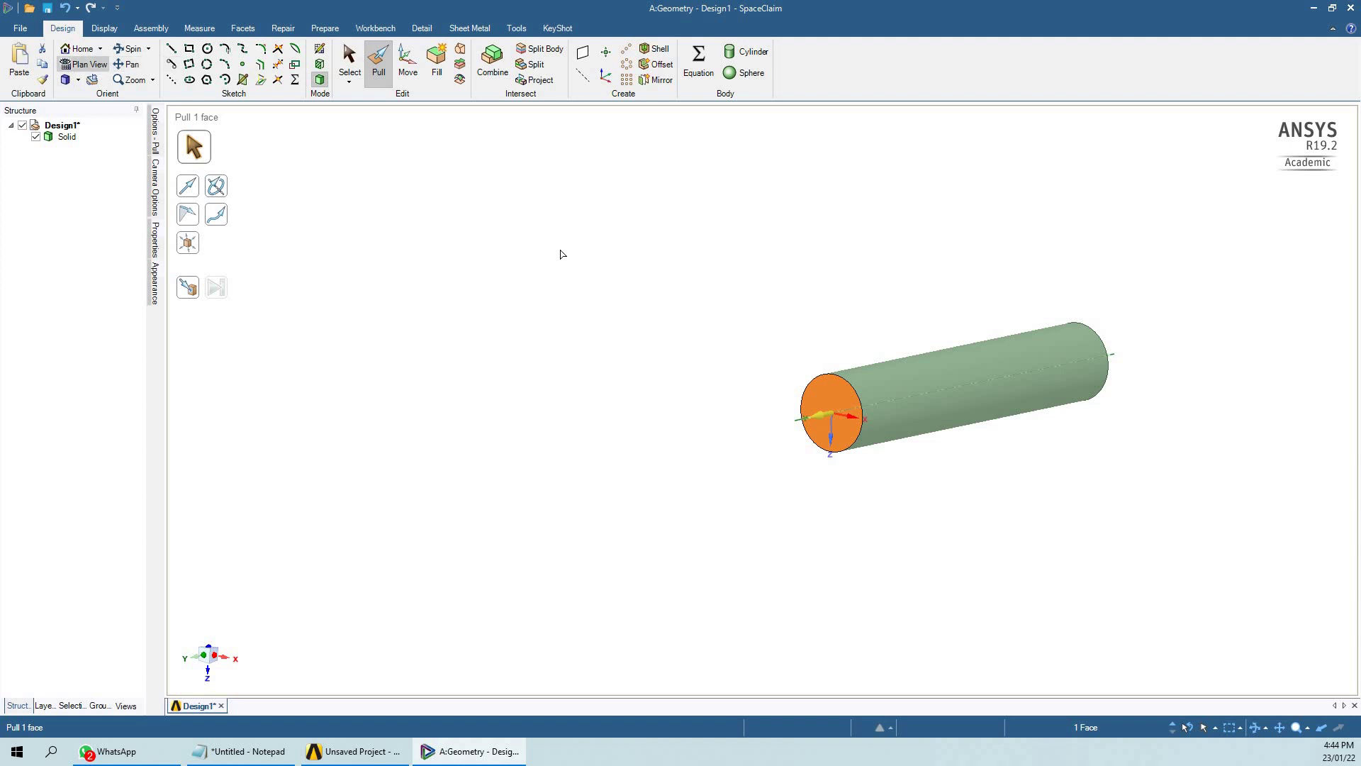
{"action": "key", "text": "v"}
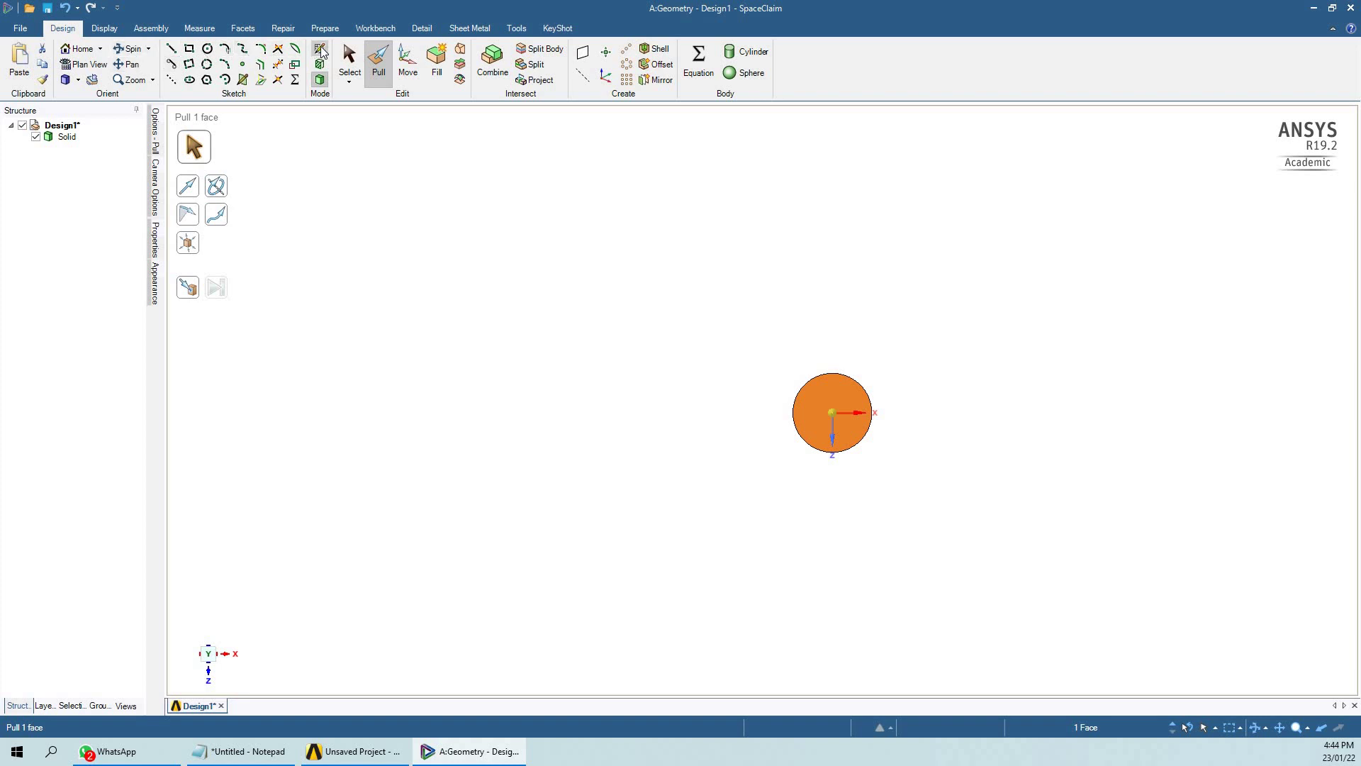
{"action": "key", "text": "k"}
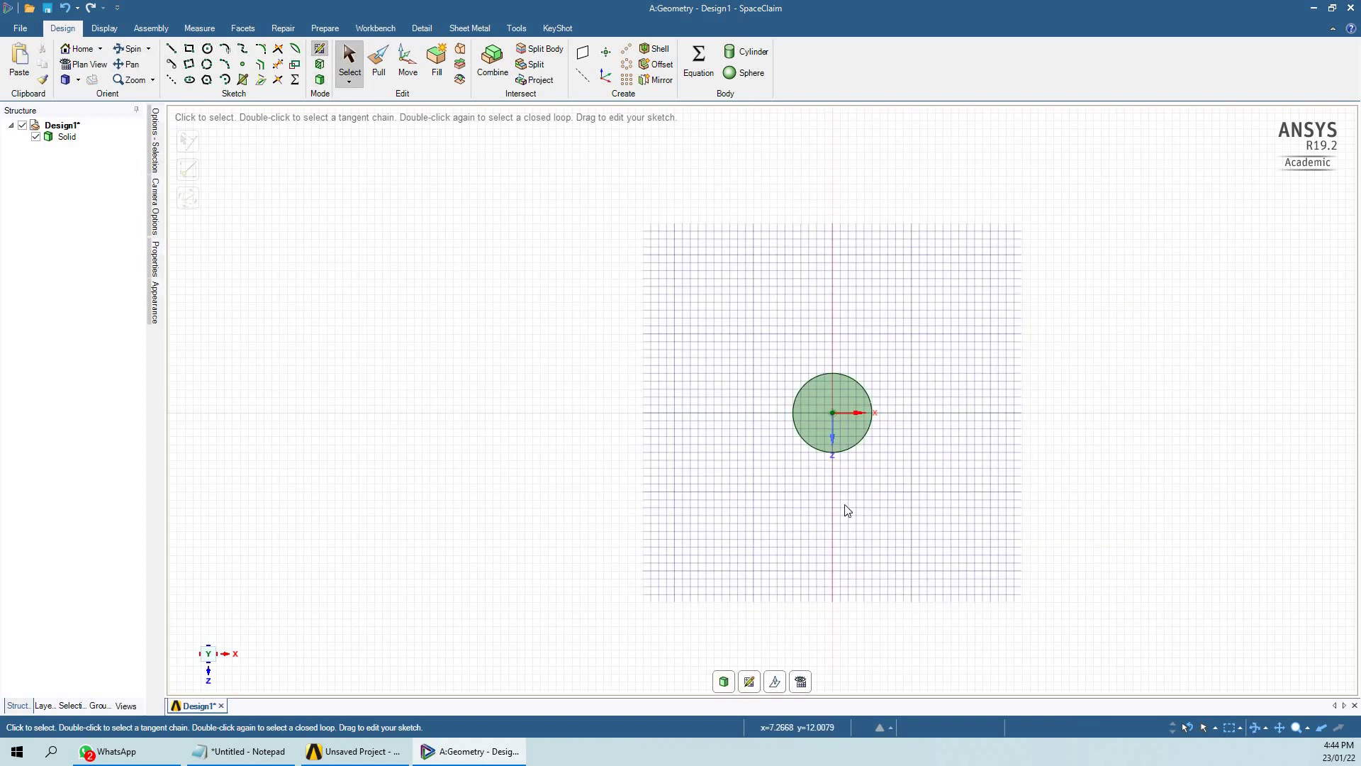
{"action": "middle_click_drag", "start_coordinate": [862, 434], "coordinate": [808, 608]}
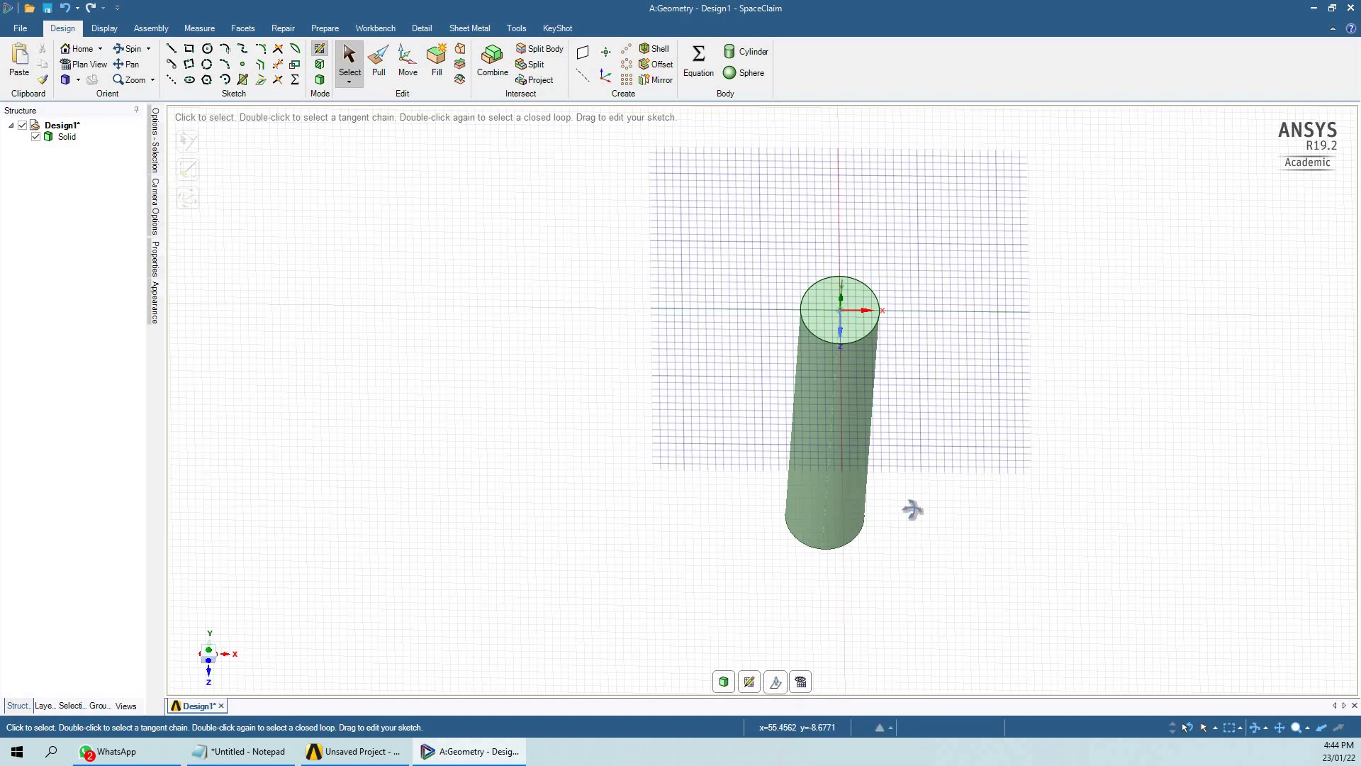
{"action": "key", "text": "m"}
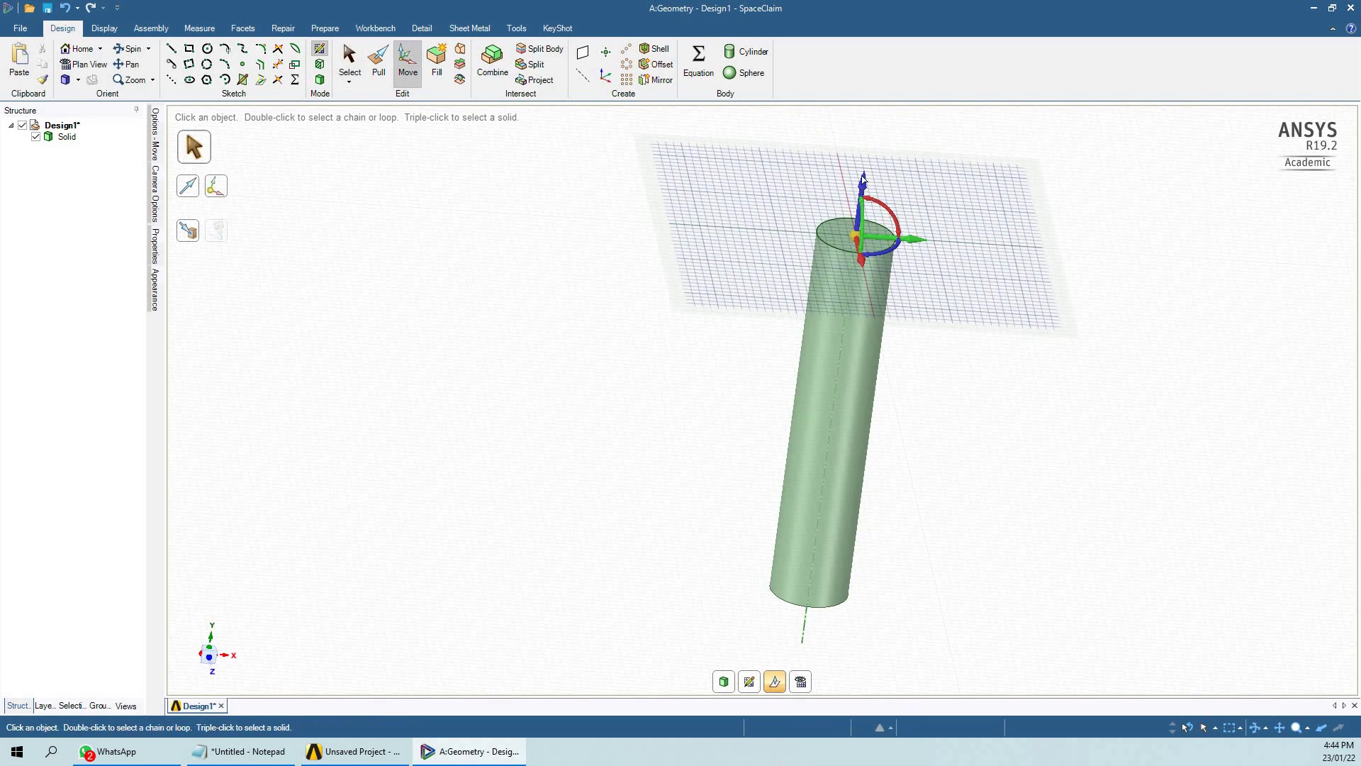
{"action": "left_click_drag", "start_coordinate": [863, 181], "coordinate": [865, 150]}
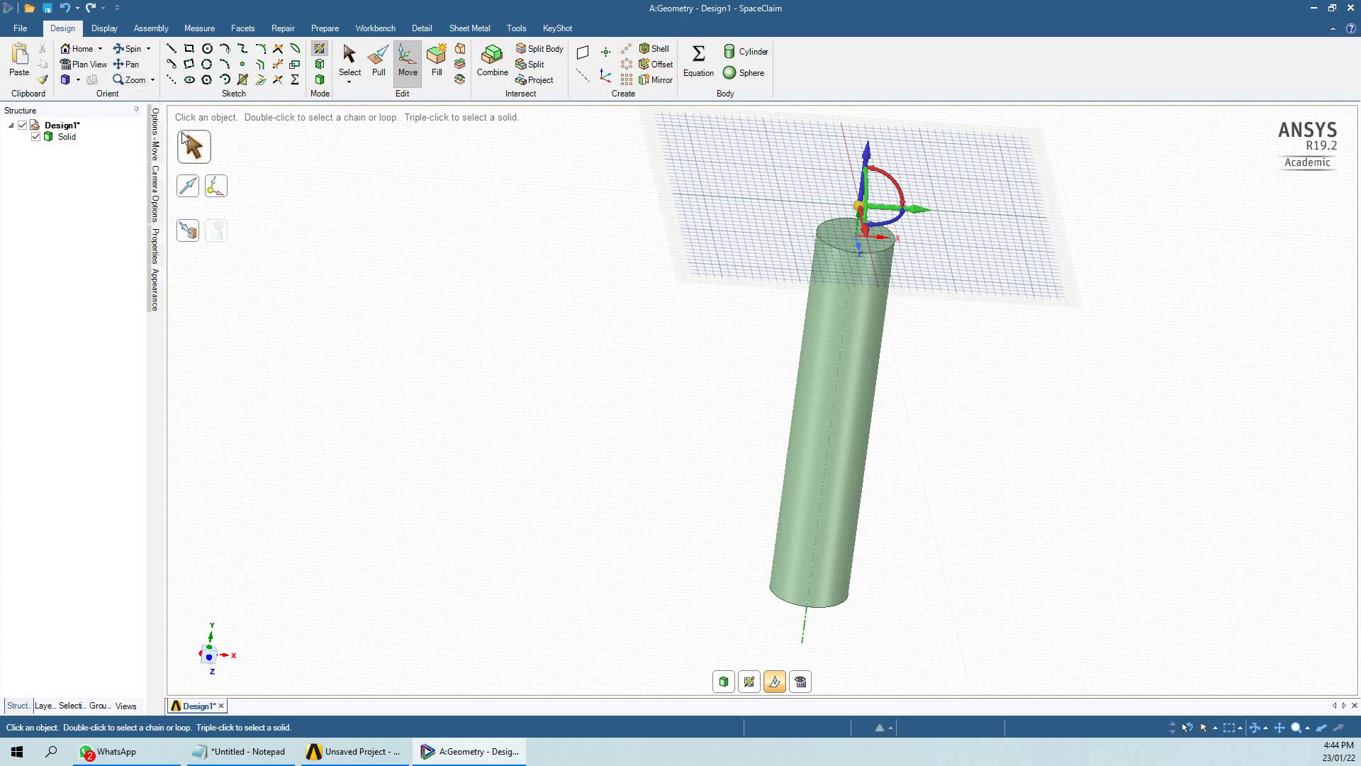
{"action": "left_click", "coordinate": [91, 66]}
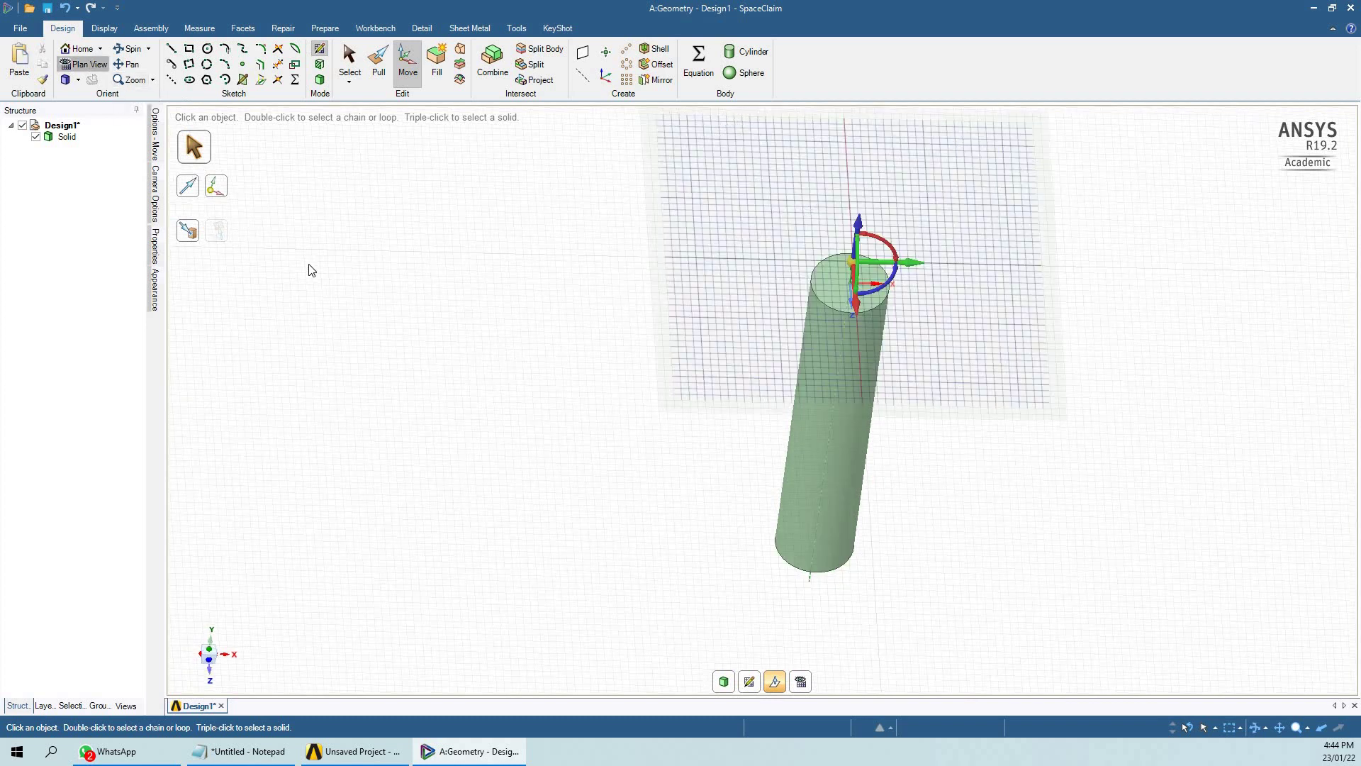
Step: Sketch a rectangle around the cylinder's end and set it to 100 mm along Z and 50 mm along X
{"action": "left_click", "coordinate": [189, 48]}
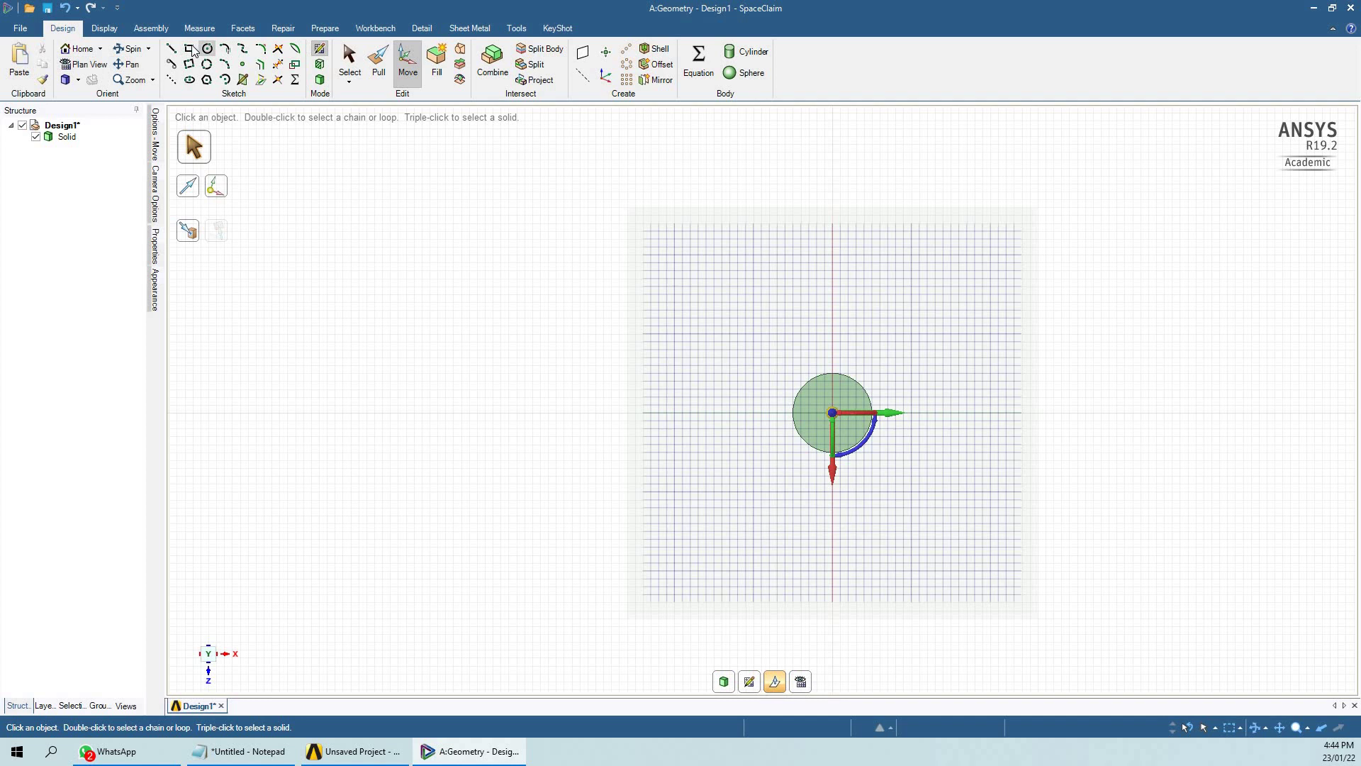
{"action": "left_click", "coordinate": [762, 349]}
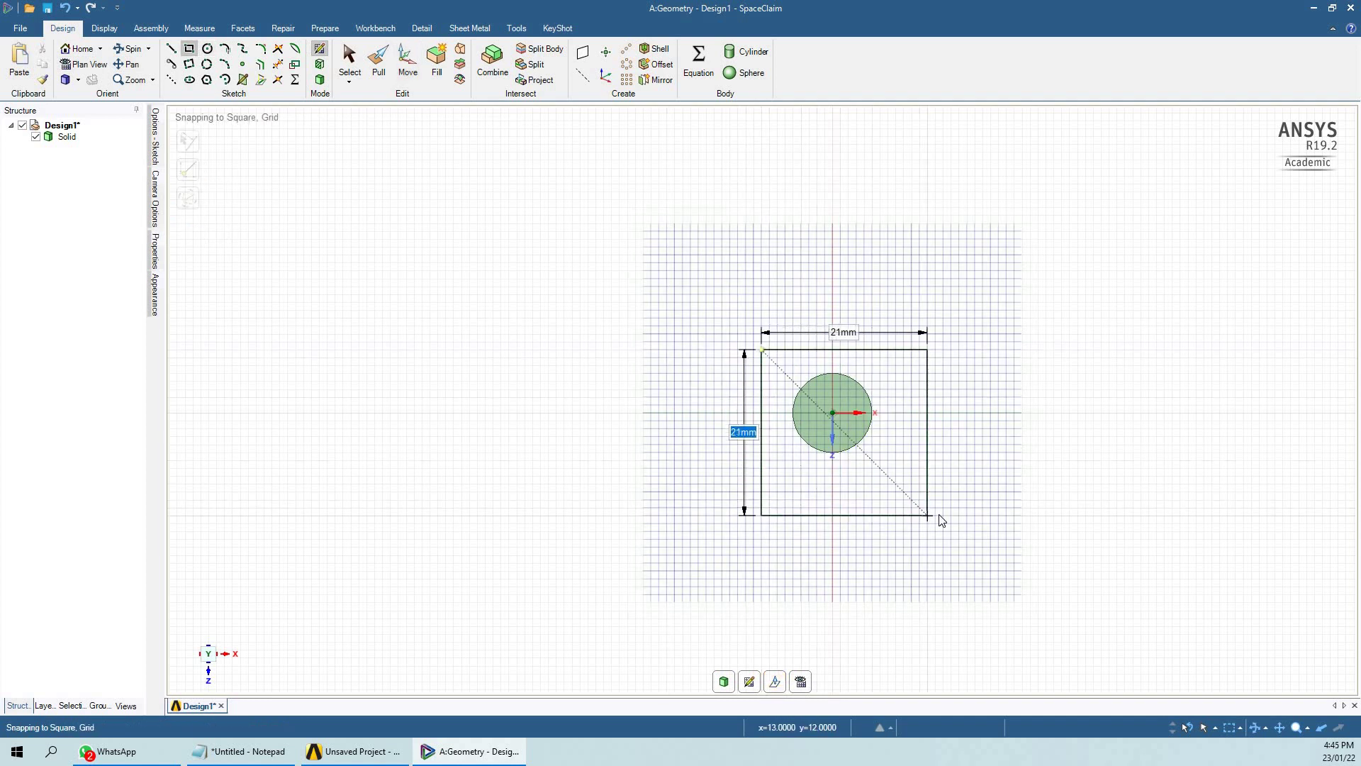
{"action": "left_click", "coordinate": [939, 520]}
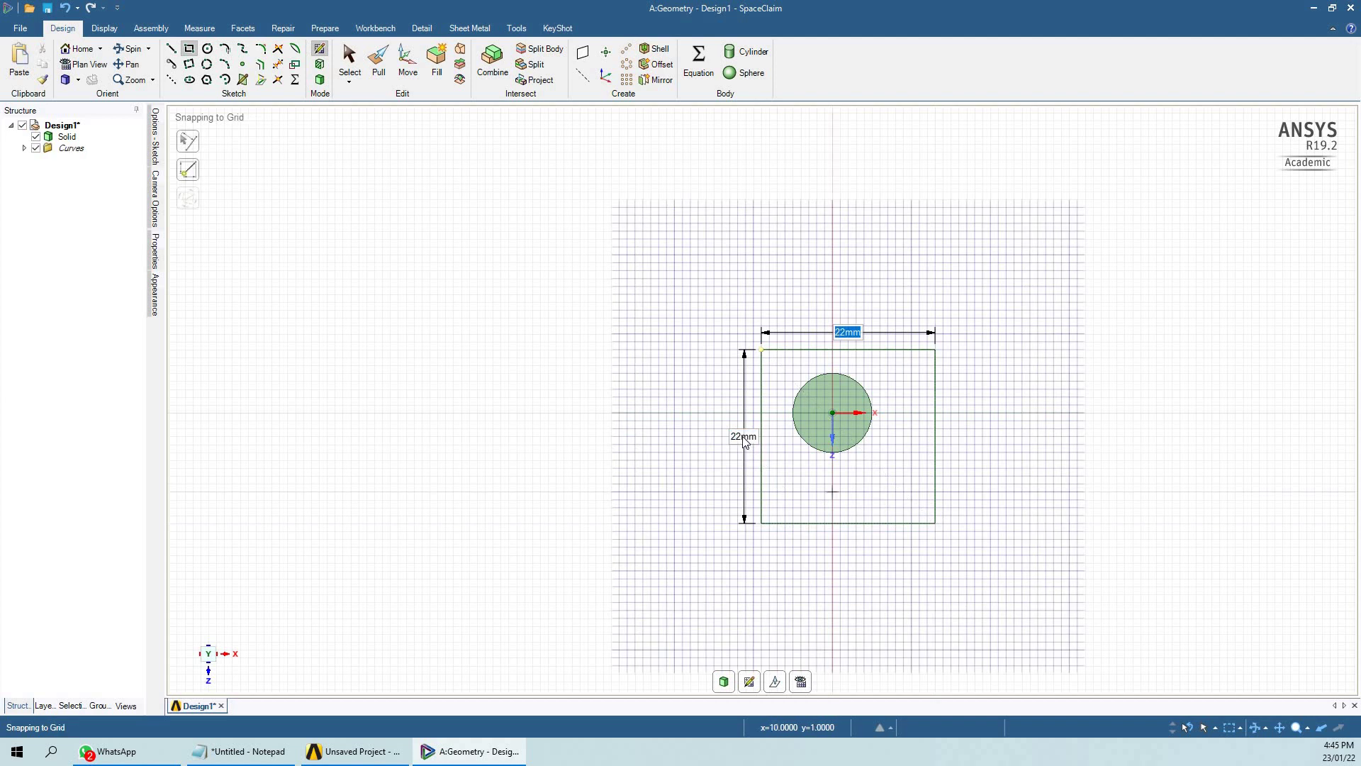
{"action": "key", "text": "Tab"}
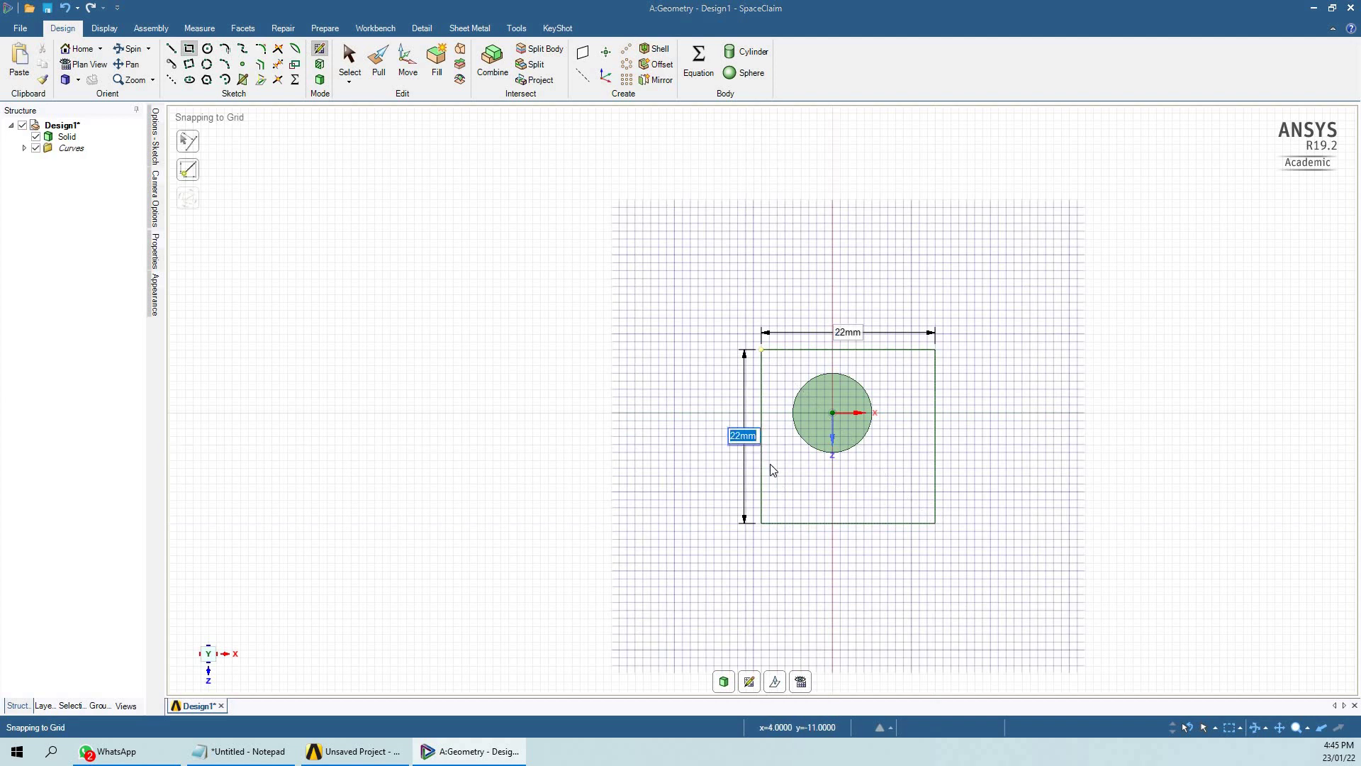
{"action": "type", "text": "100"}
{"action": "key", "text": "Return"}
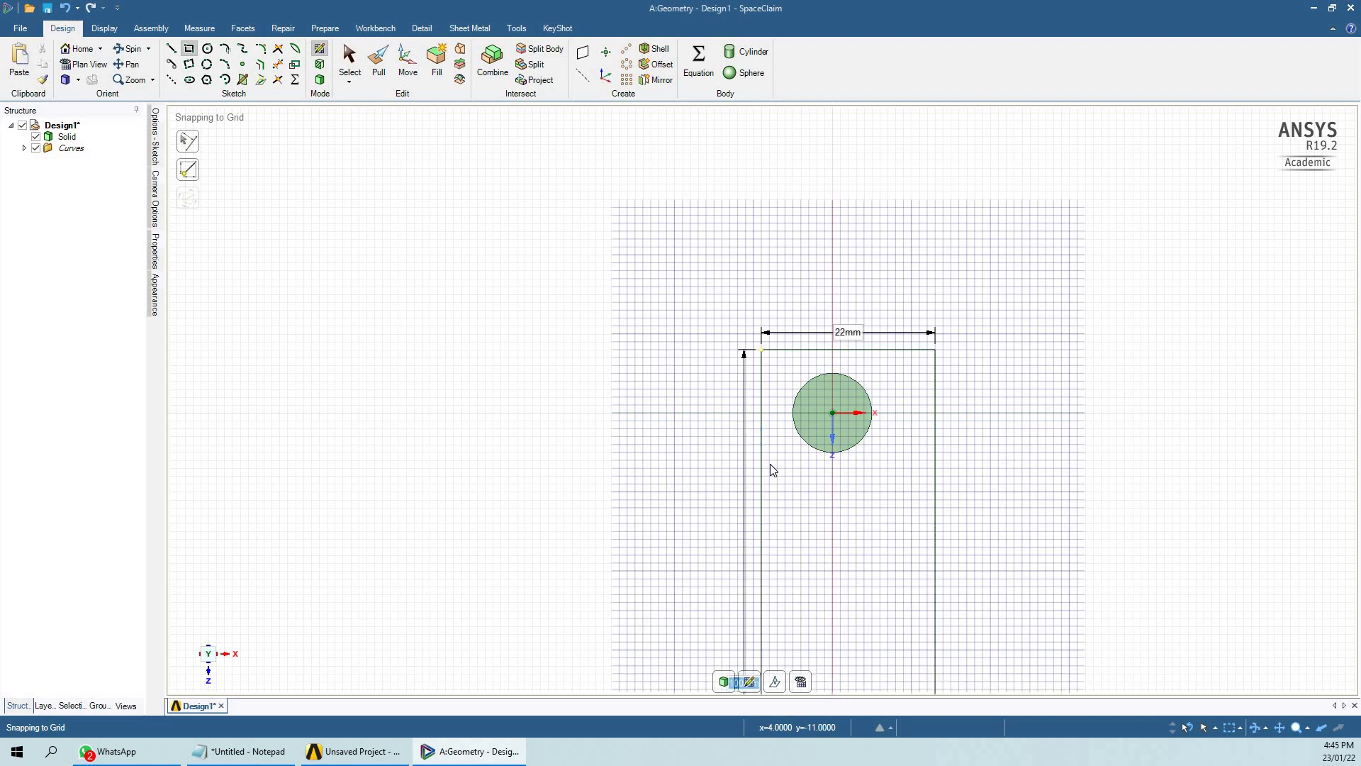
{"action": "key", "text": "Tab"}
{"action": "type", "text": "50"}
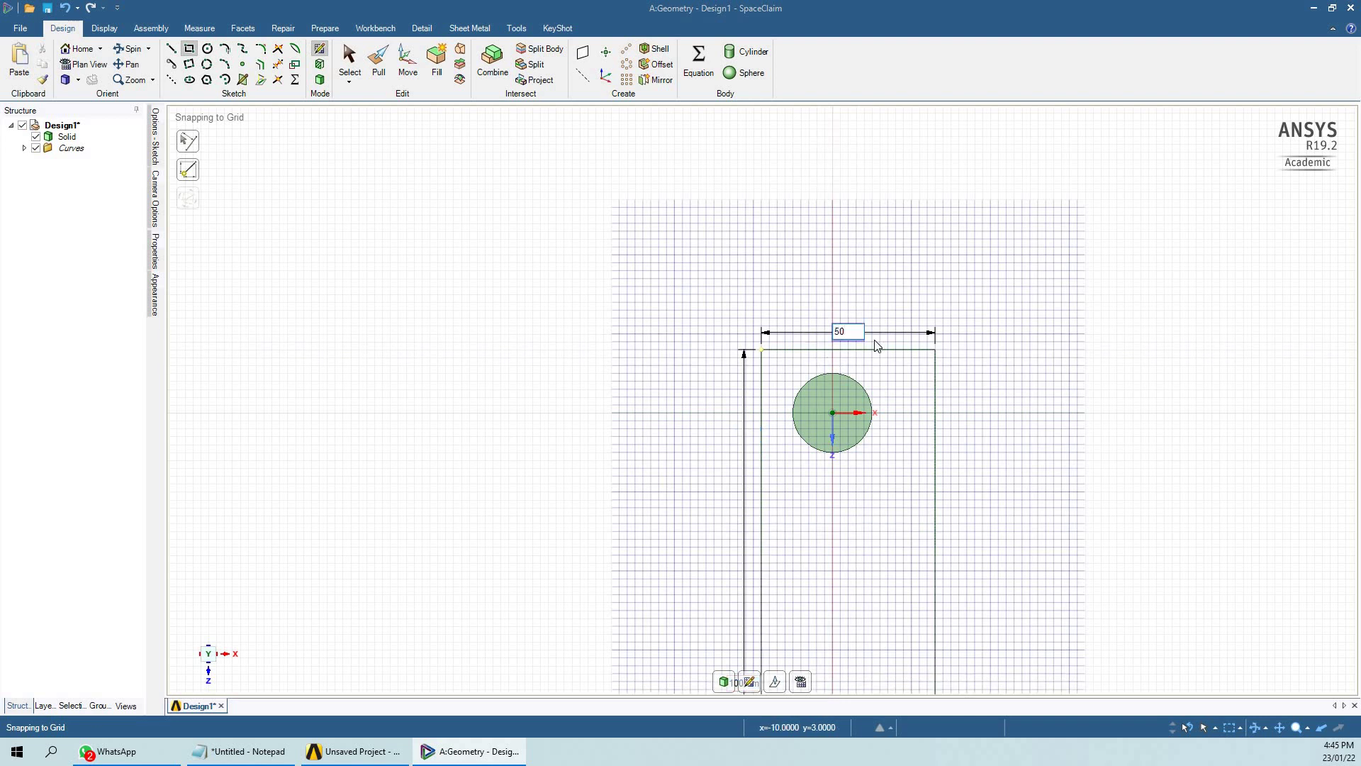
{"action": "key", "text": "Return"}
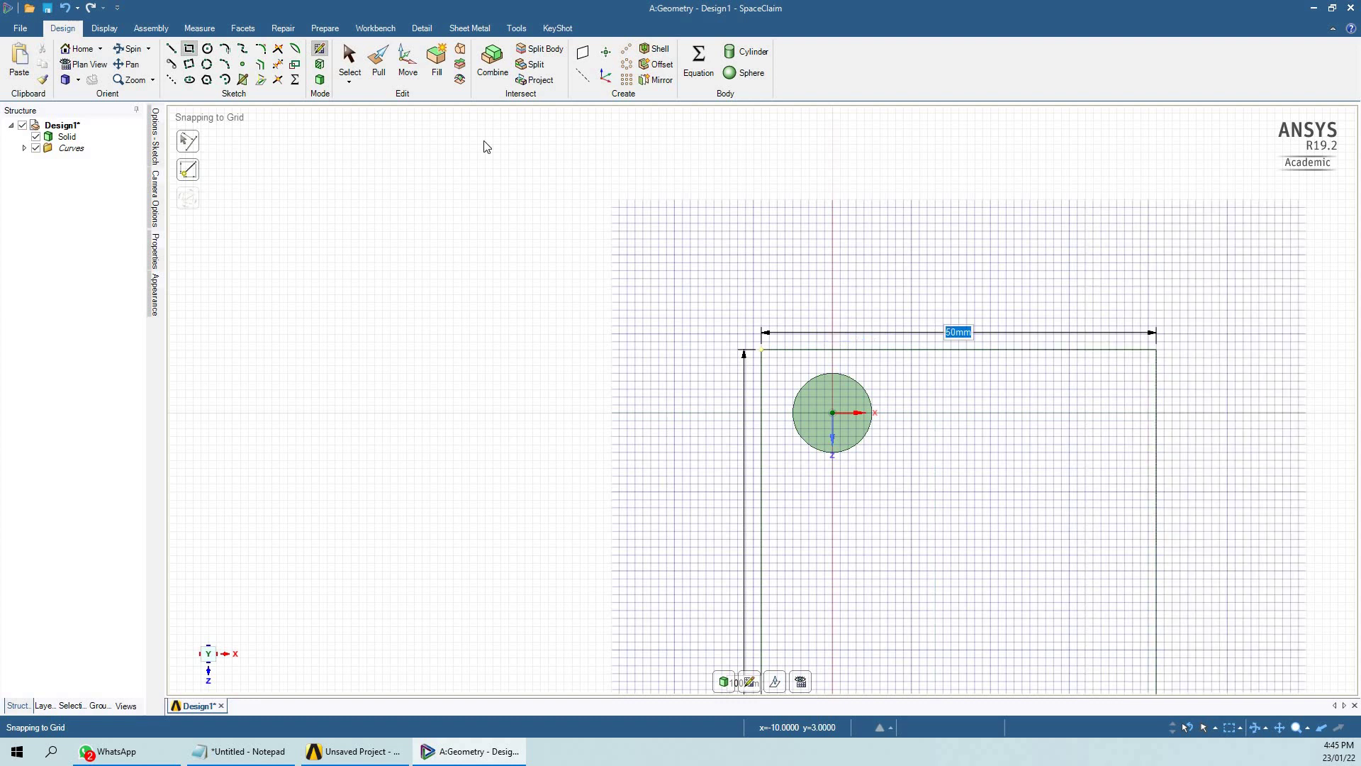
Step: Turn the rectangle into a surface and move it about 22 mm along Z, also shifting it in X, to surround the cylinder
{"action": "left_click", "coordinate": [408, 67]}
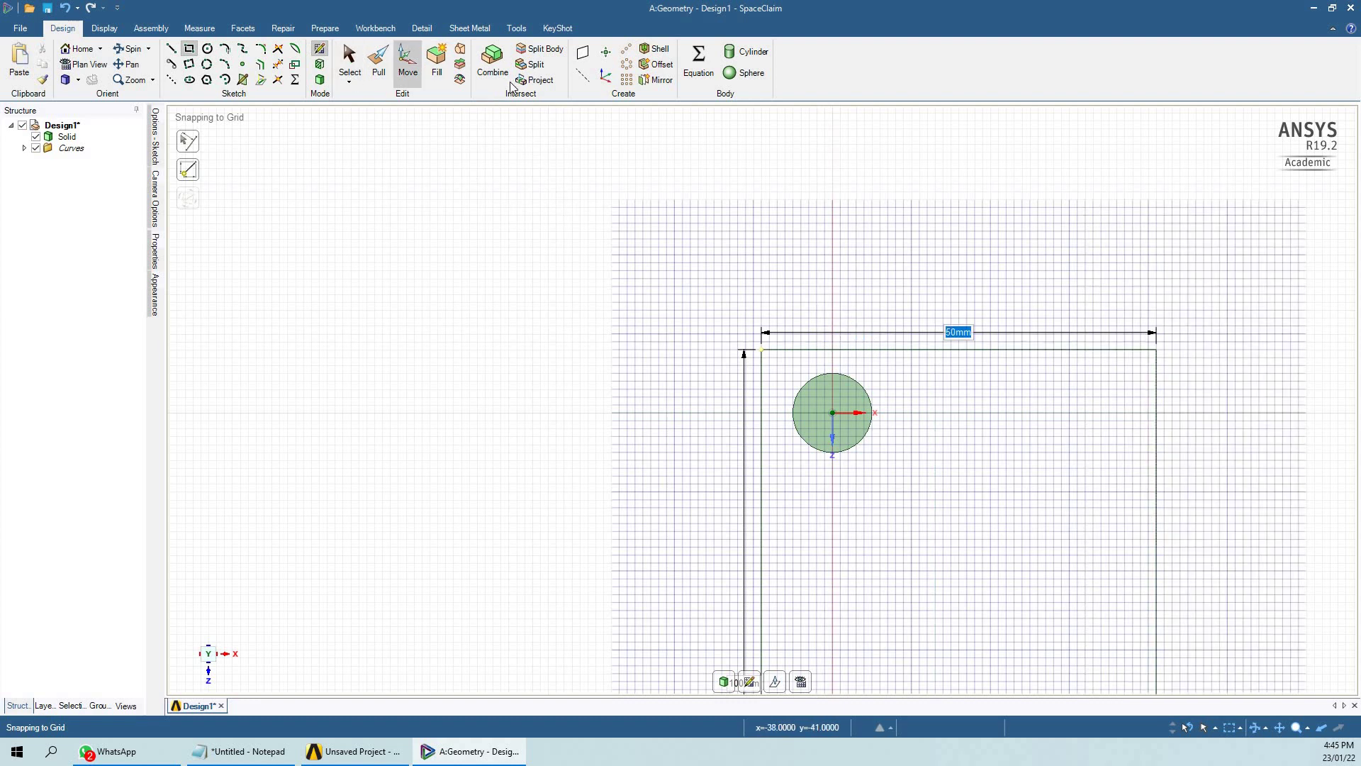
{"action": "left_click", "coordinate": [436, 78]}
{"action": "left_click", "coordinate": [379, 73]}
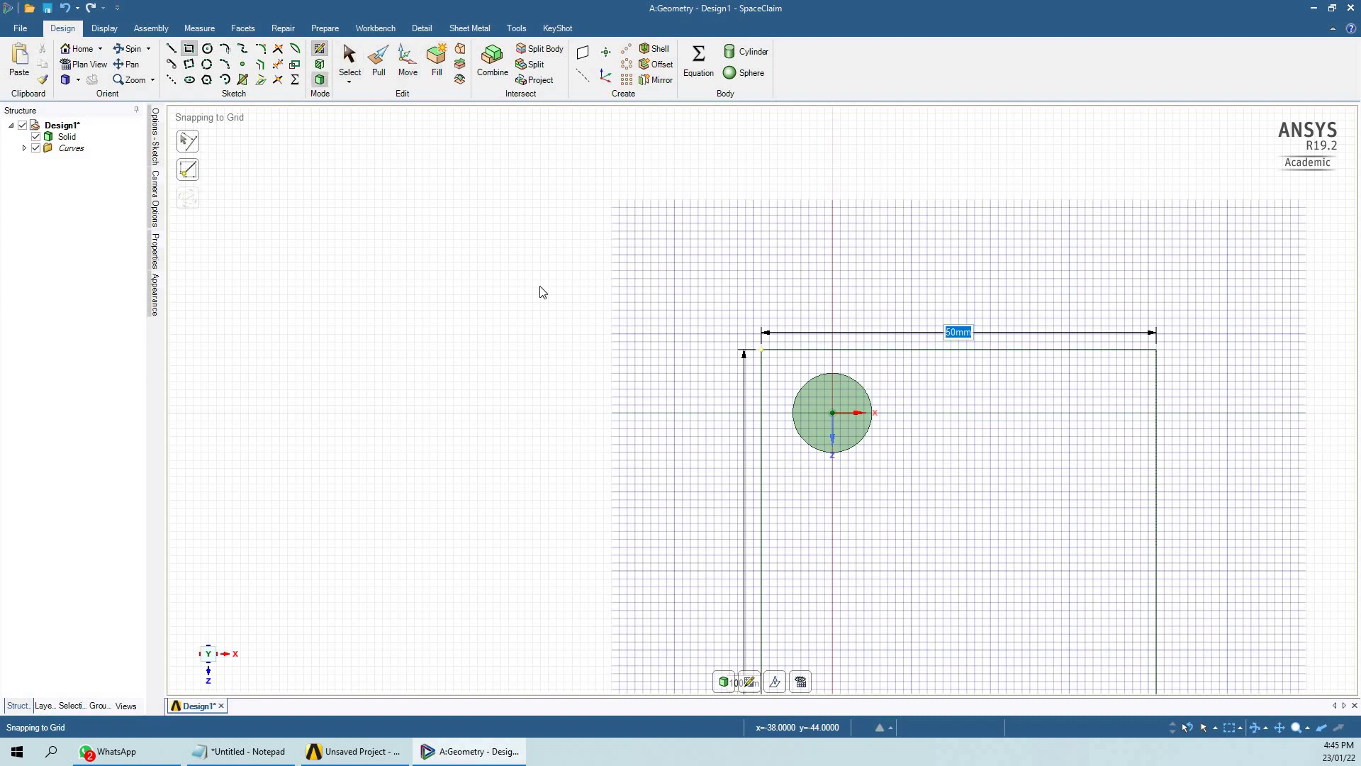
{"action": "left_click", "coordinate": [910, 424]}
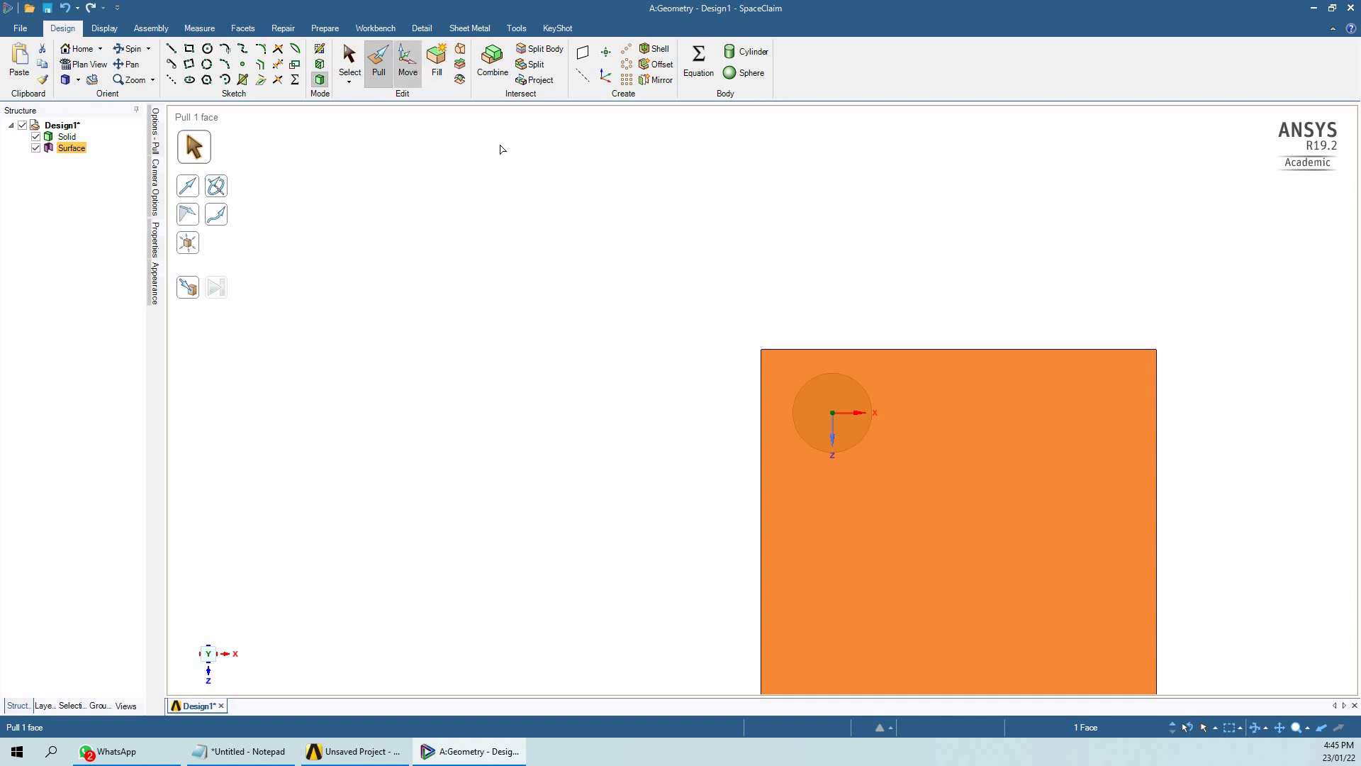
{"action": "left_click", "coordinate": [407, 62]}
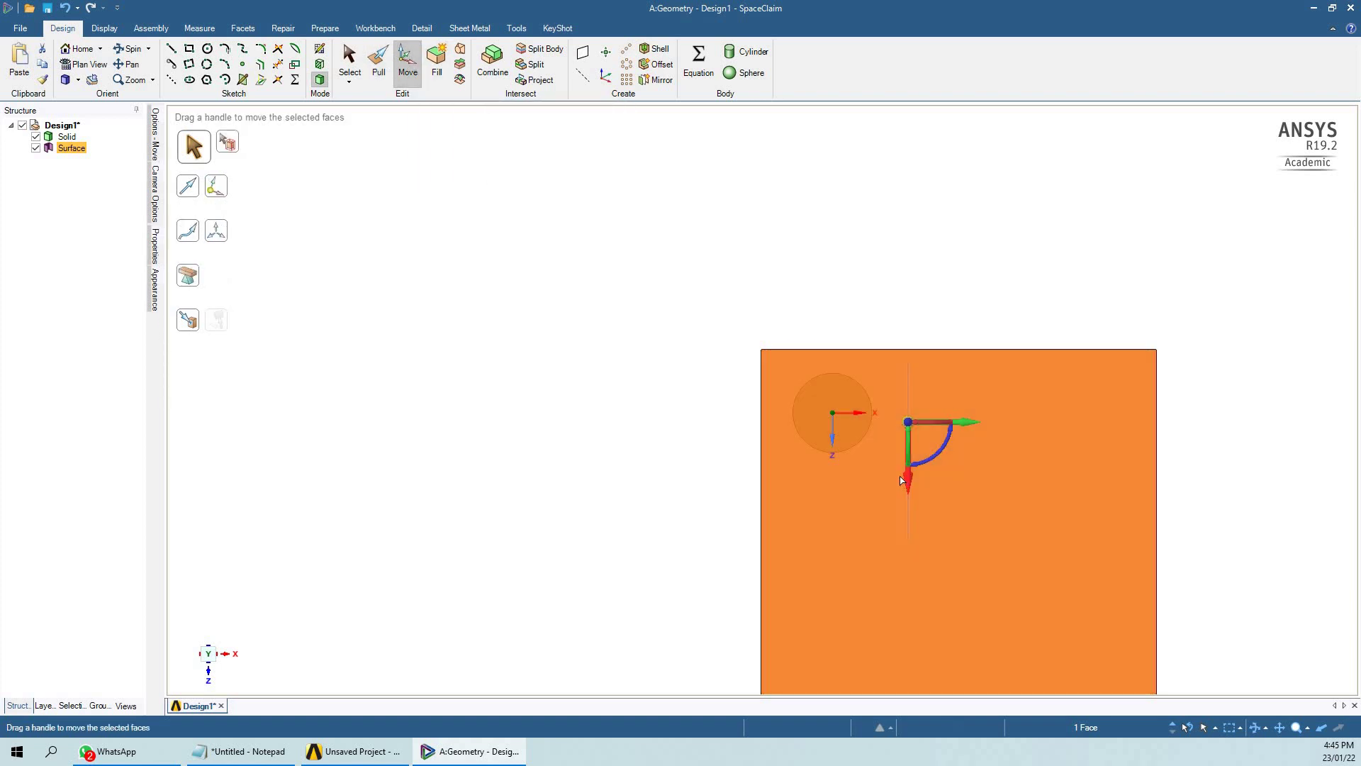
{"action": "left_click_drag", "start_coordinate": [906, 478], "coordinate": [852, 301]}
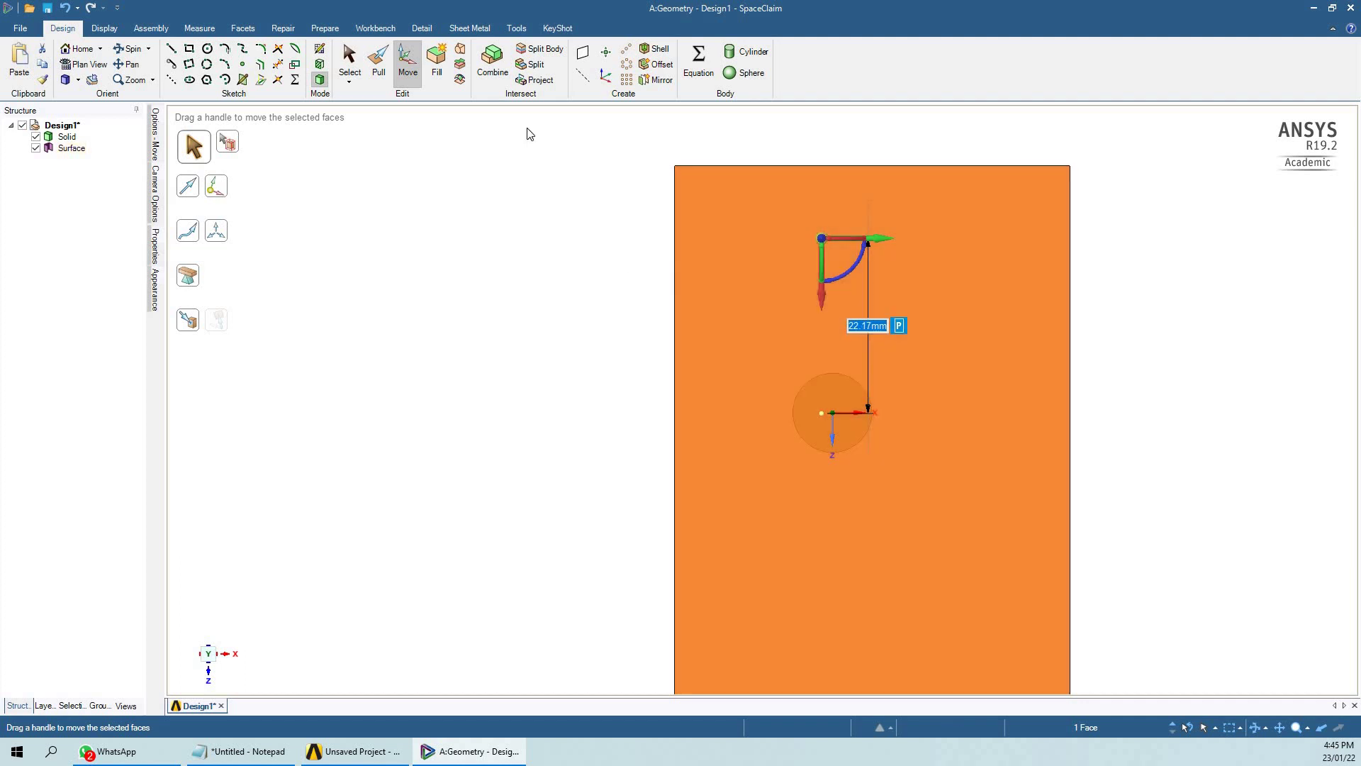
{"action": "left_click", "coordinate": [351, 62]}
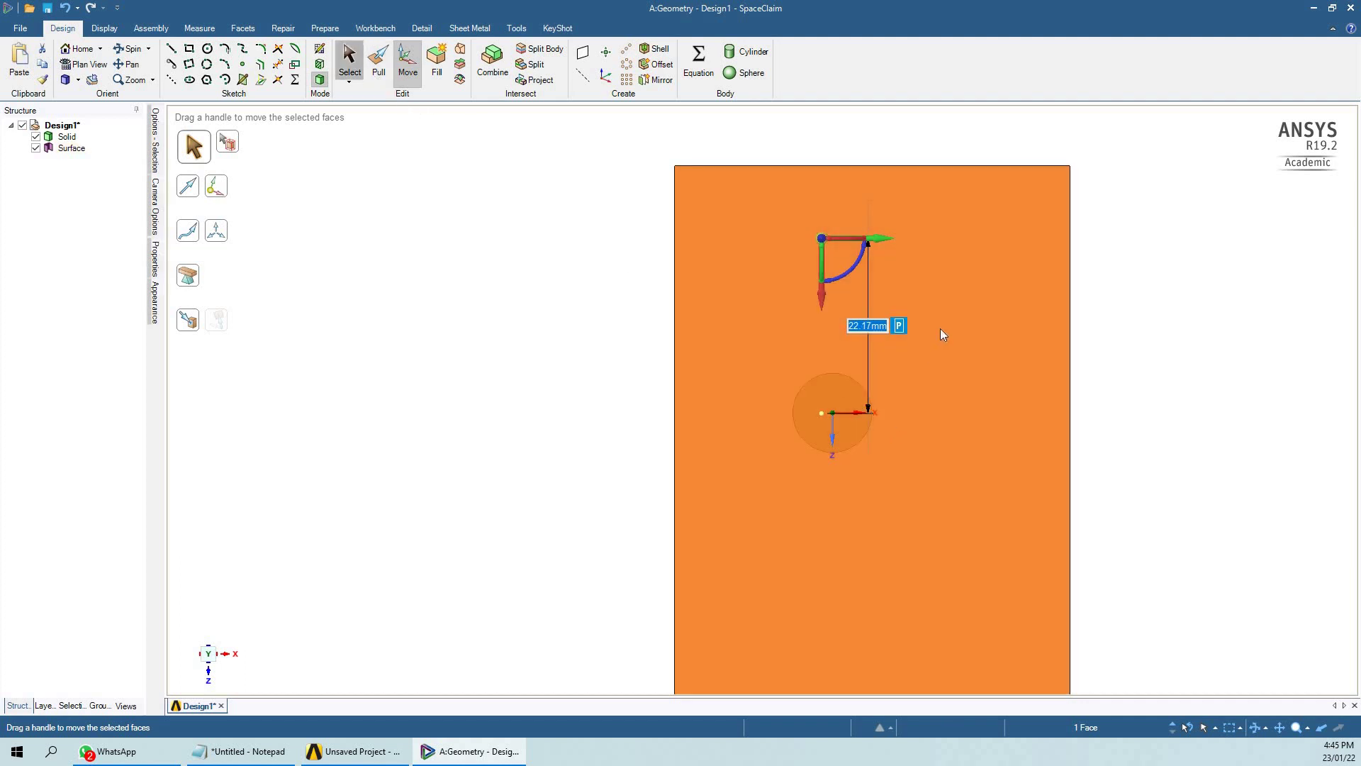
Step: Pull the rectangular surface 80 mm along the cylinder's axis with the Add option to form a block enclosing the cylinder
{"action": "middle_click_drag", "start_coordinate": [1149, 401], "coordinate": [1042, 454]}
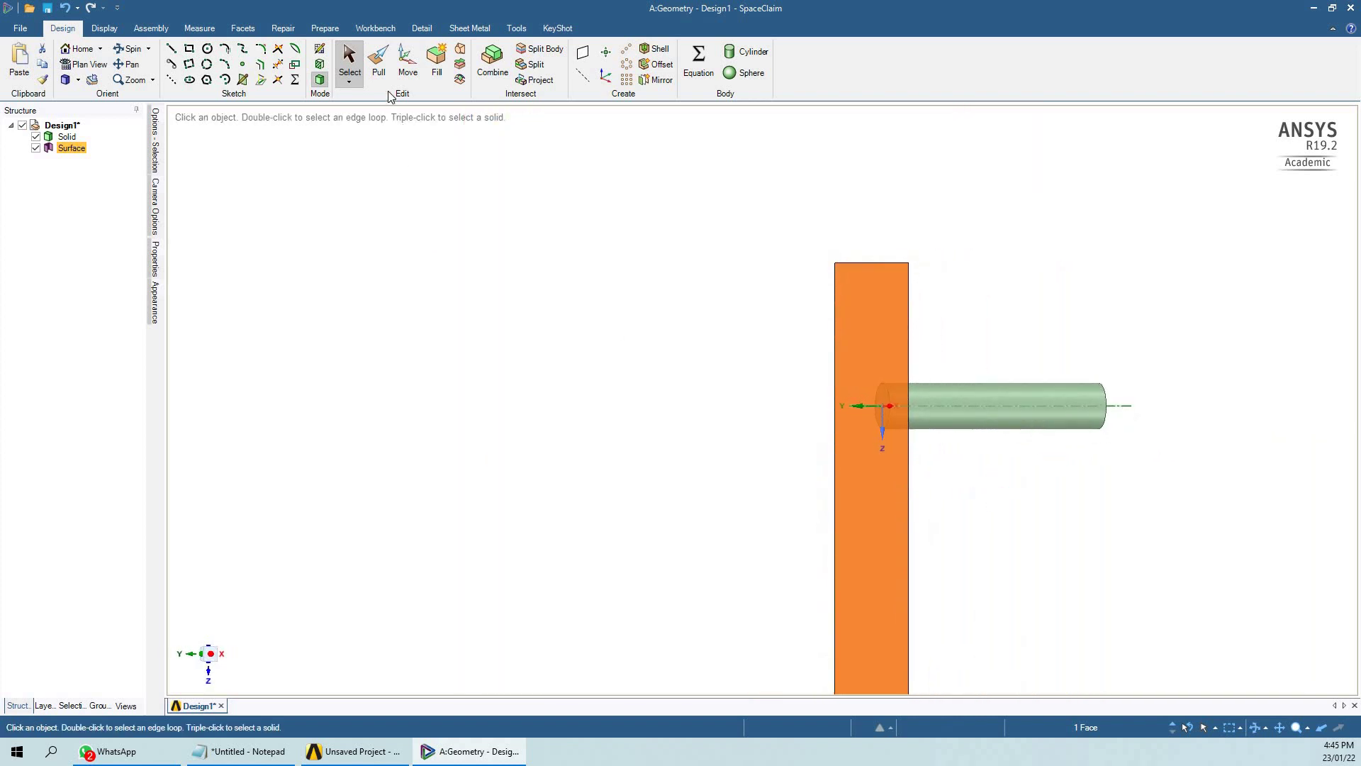
{"action": "left_click", "coordinate": [383, 64]}
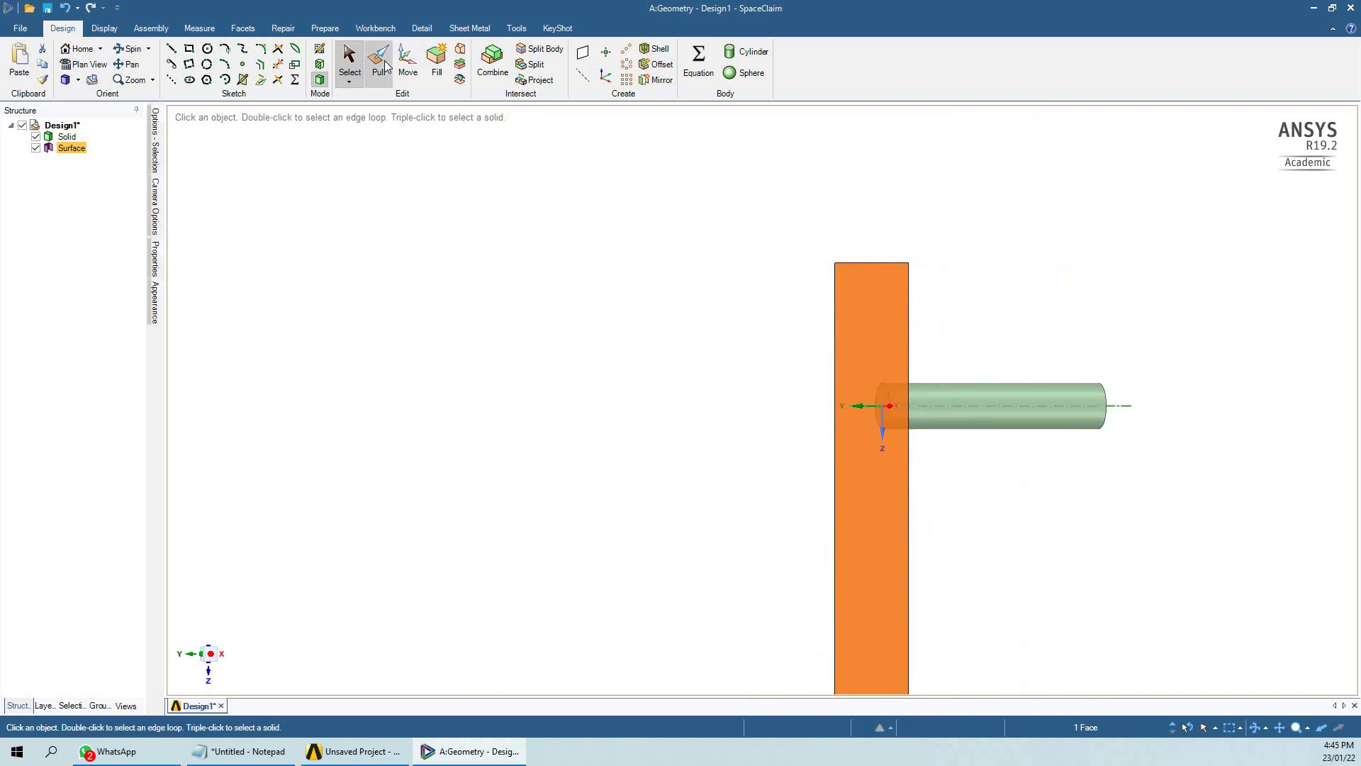
{"action": "left_click", "coordinate": [891, 345]}
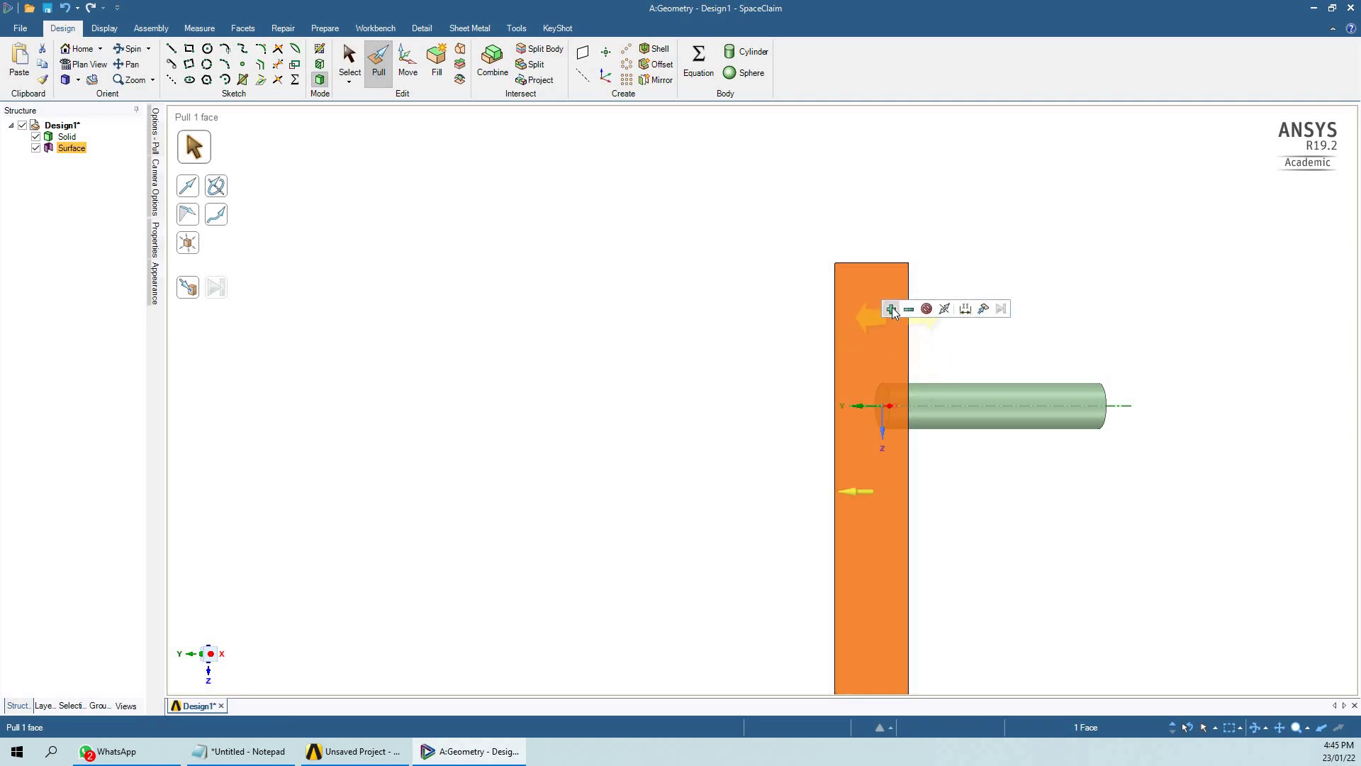
{"action": "left_click", "coordinate": [892, 311]}
{"action": "left_click_drag", "start_coordinate": [886, 386], "coordinate": [1140, 383]}
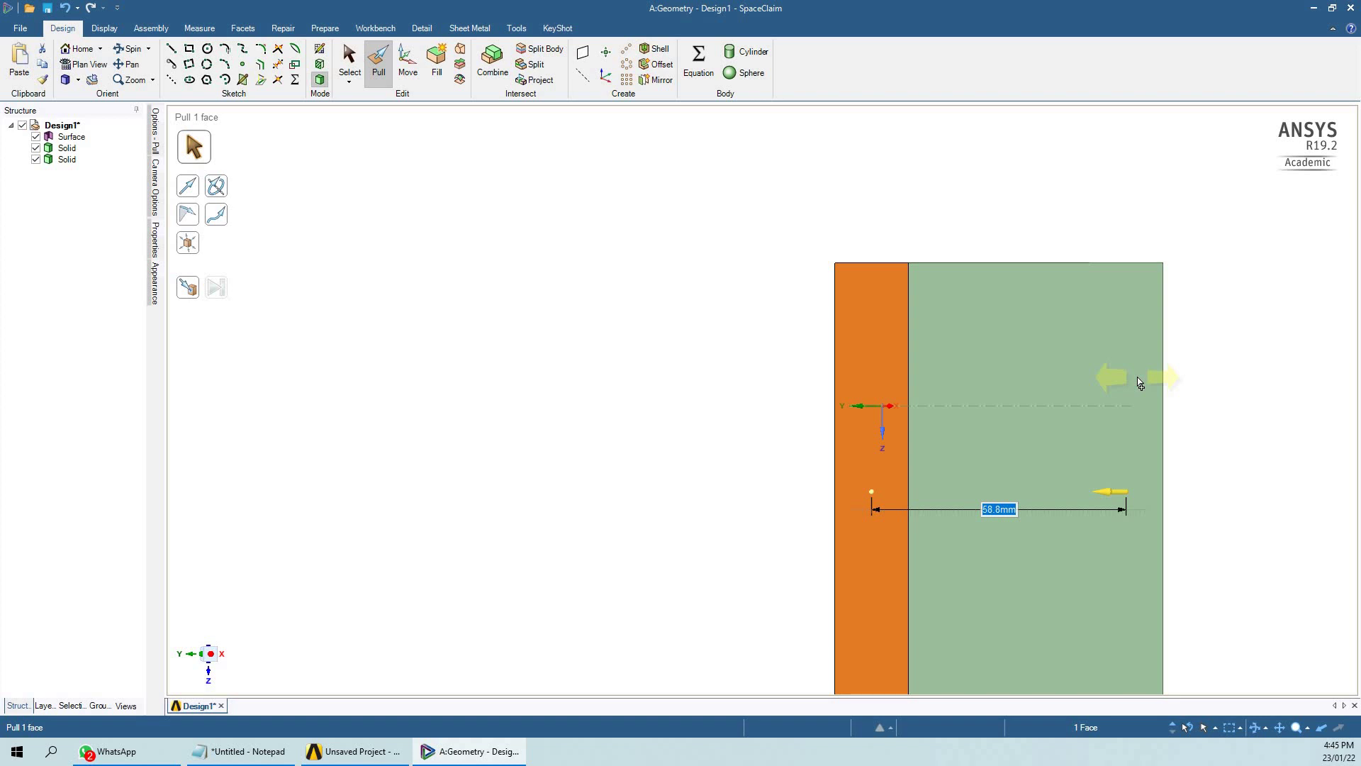
{"action": "type", "text": "80"}
{"action": "key", "text": "Return"}
{"action": "scroll", "coordinate": [1269, 533], "scroll_direction": "up", "scroll_amount": 3}
{"action": "scroll", "coordinate": [1283, 570], "scroll_direction": "down", "scroll_amount": 3}
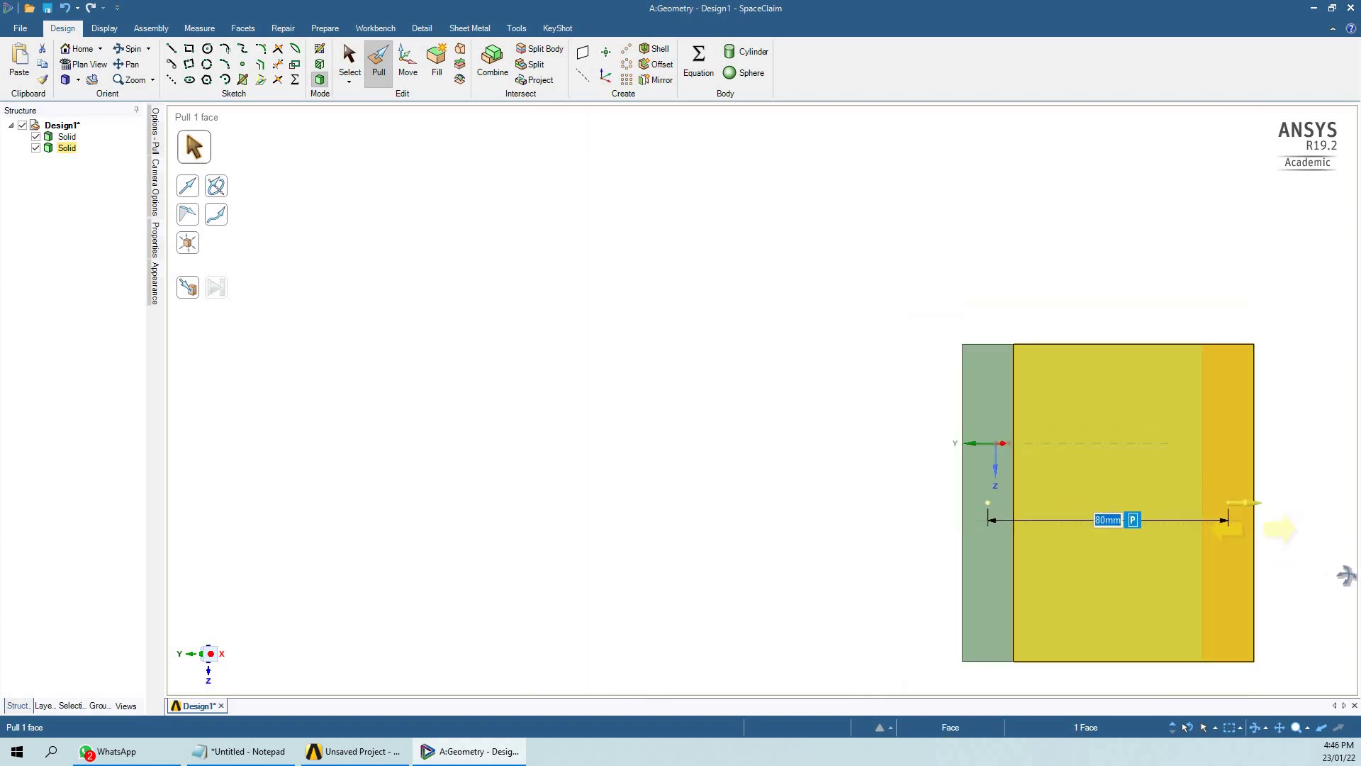
Step: Leave the Pull command and show the block and cylinder in the Wireframe graphics style
{"action": "middle_click_drag", "start_coordinate": [1345, 571], "coordinate": [343, 183]}
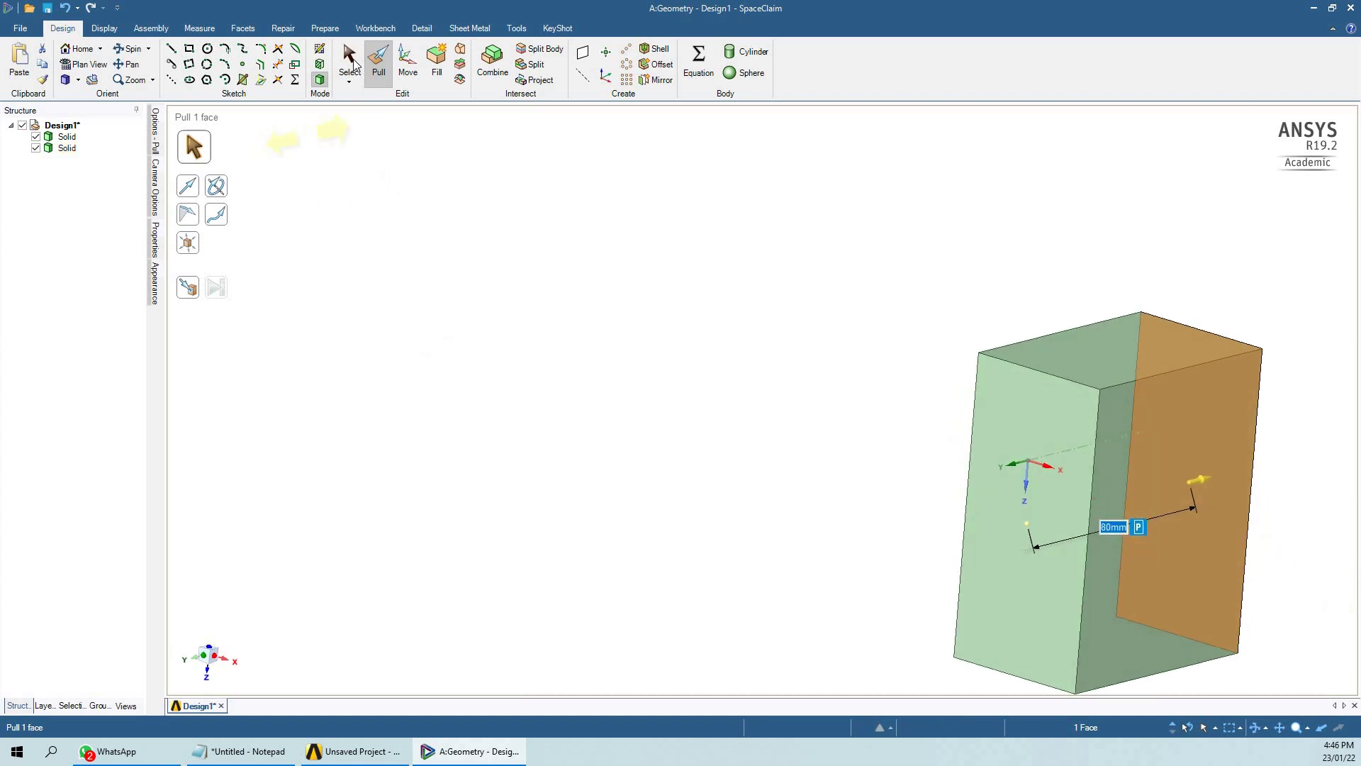
{"action": "left_click", "coordinate": [349, 60]}
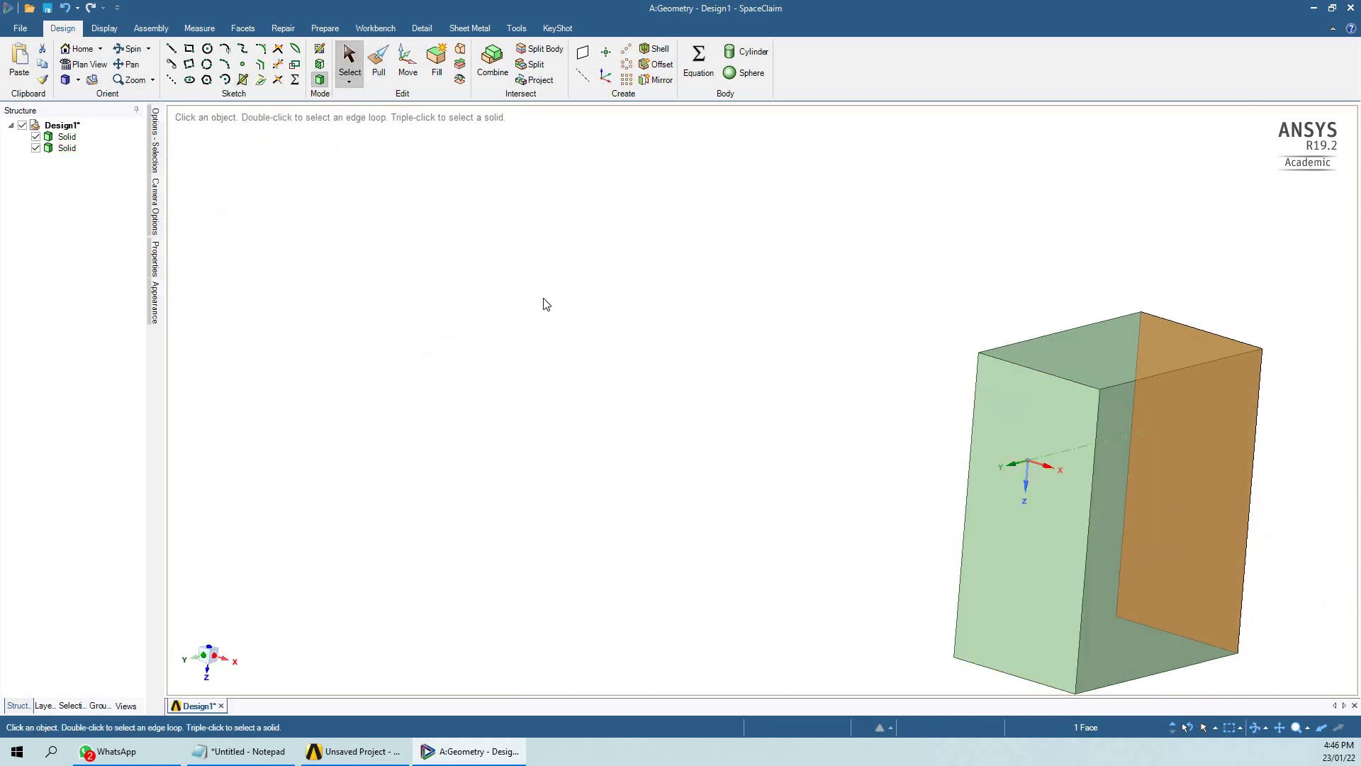
{"action": "left_click", "coordinate": [1002, 481]}
{"action": "key", "text": "v"}
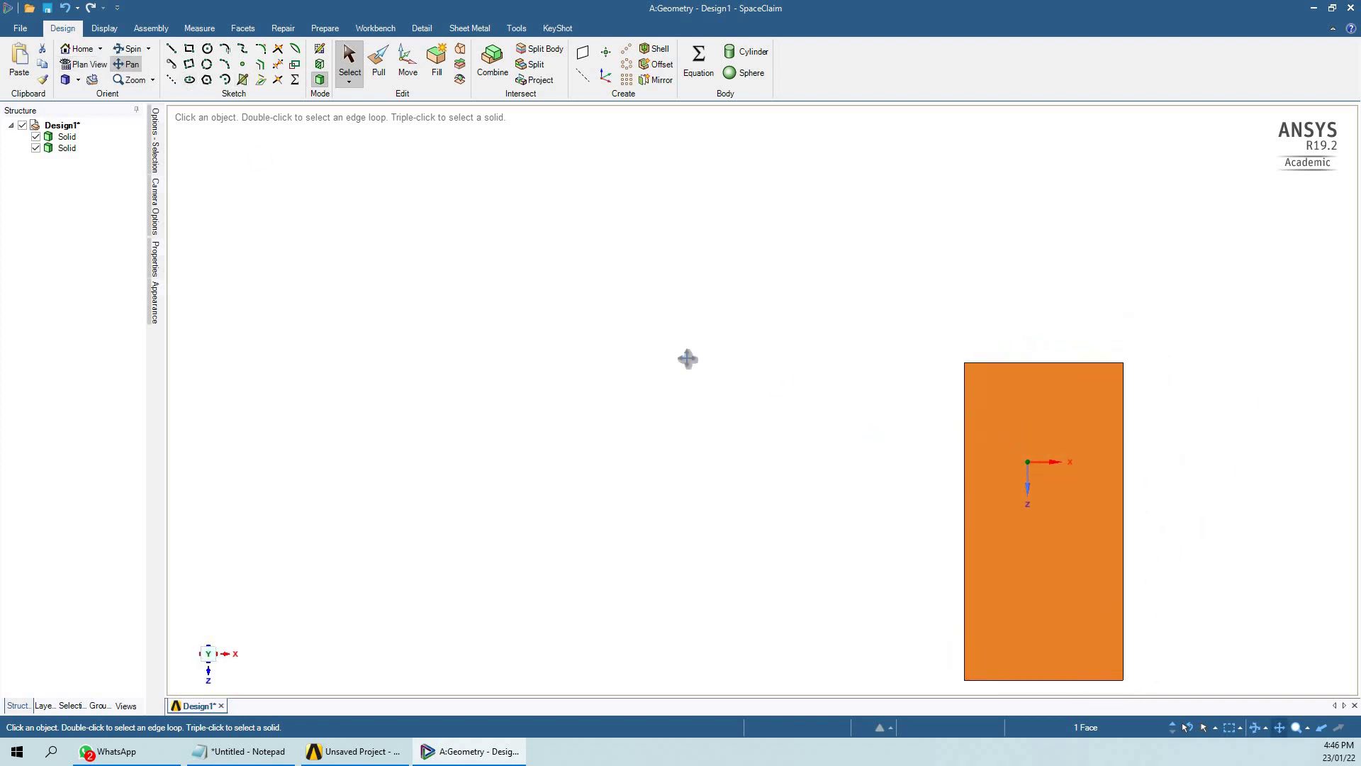
{"action": "key", "text": "h"}
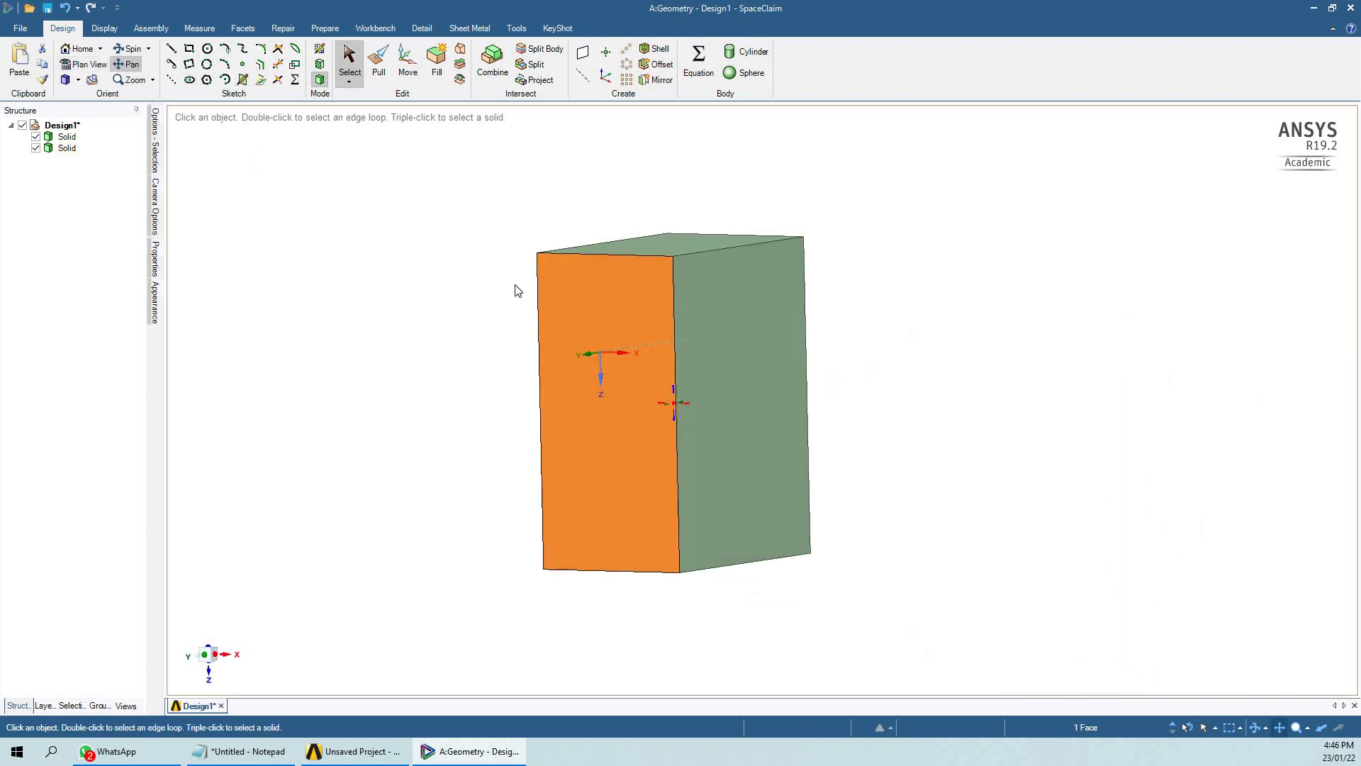
{"action": "left_click", "coordinate": [104, 28]}
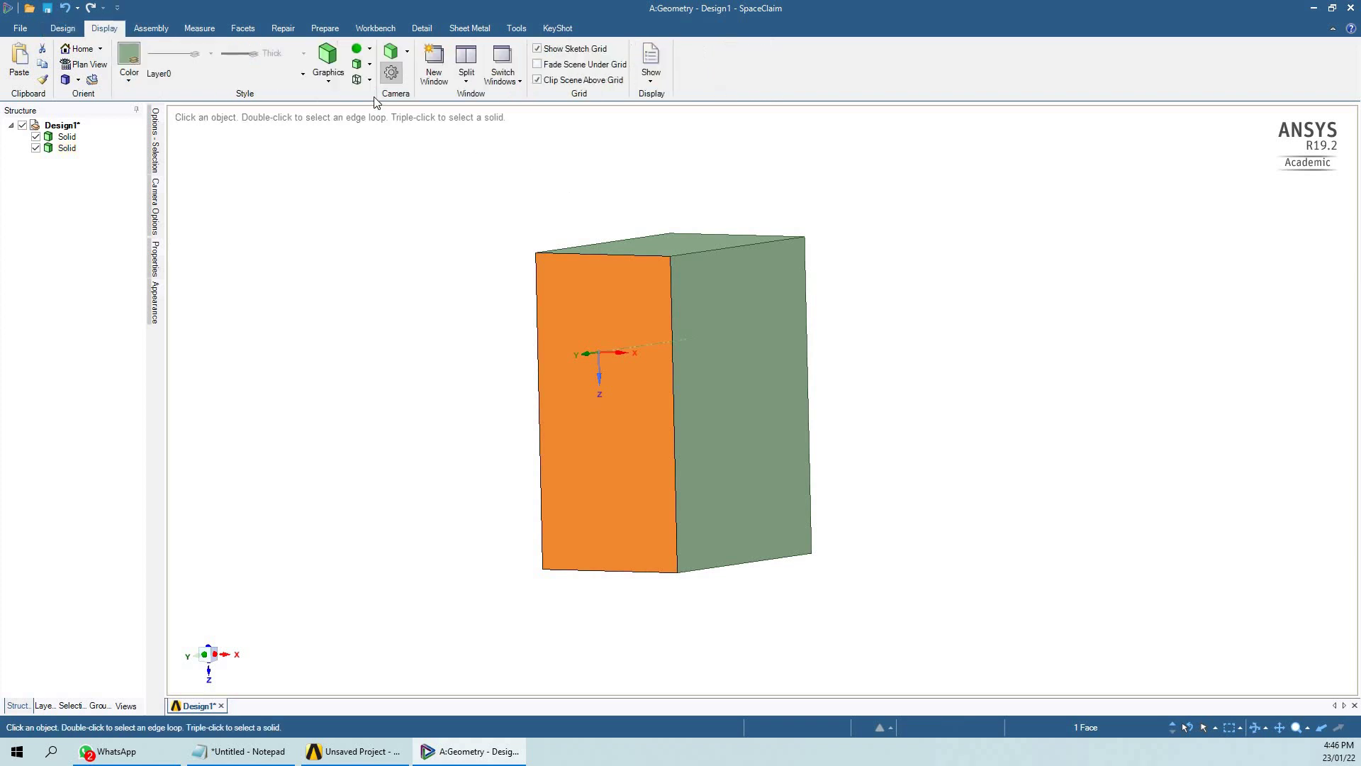
{"action": "left_click", "coordinate": [333, 85]}
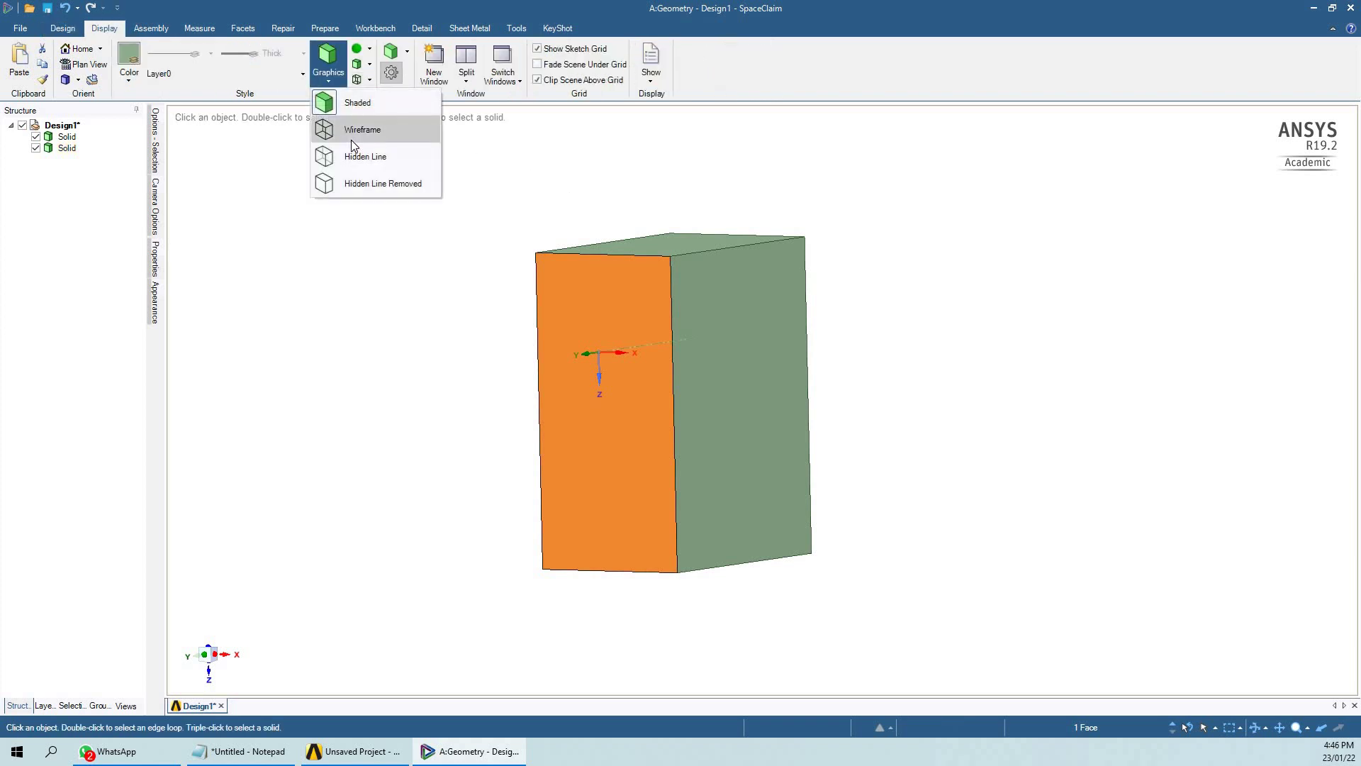
{"action": "left_click", "coordinate": [358, 126]}
Step: Examine from several directions how the cylinder sits inside the block and which faces enclose it
{"action": "middle_click_drag", "start_coordinate": [796, 466], "coordinate": [699, 295]}
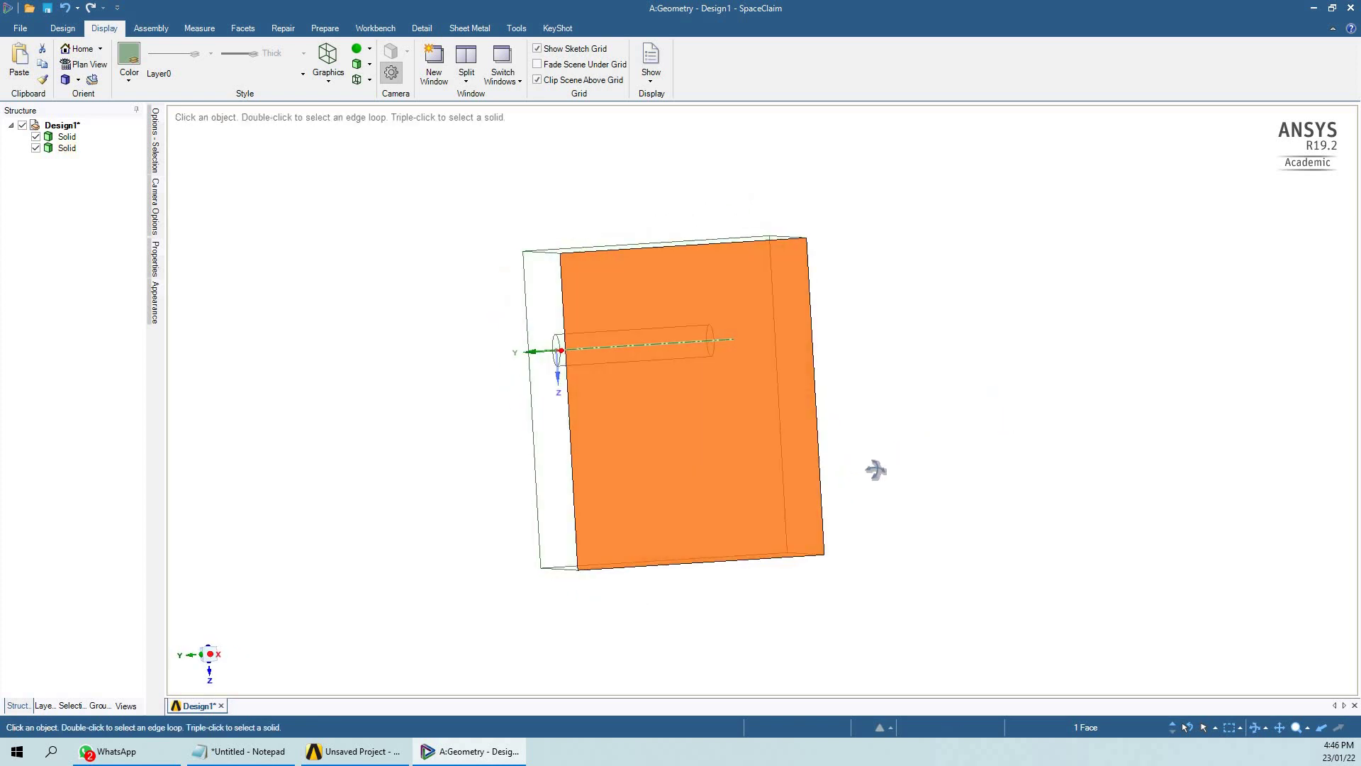
{"action": "middle_click_drag", "start_coordinate": [874, 468], "coordinate": [841, 398]}
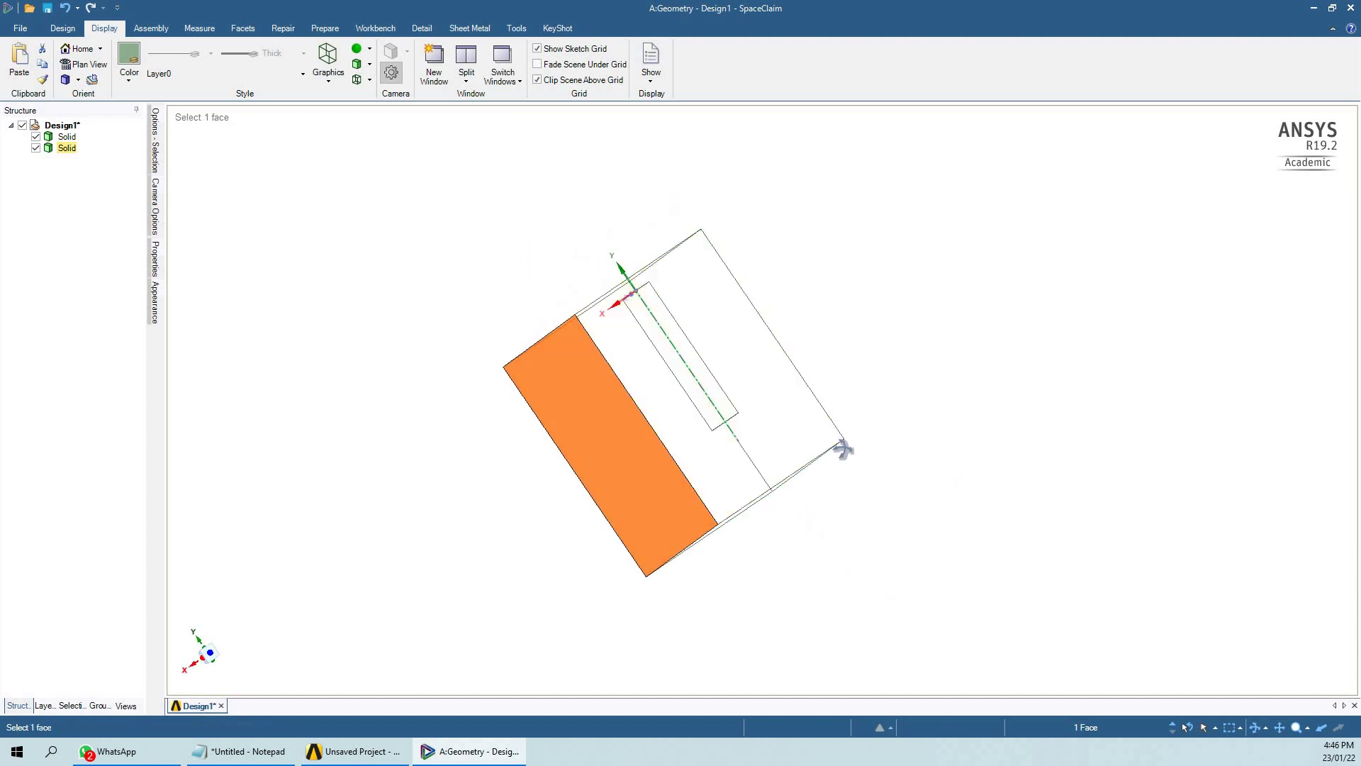
{"action": "middle_click_drag", "start_coordinate": [842, 453], "coordinate": [504, 343]}
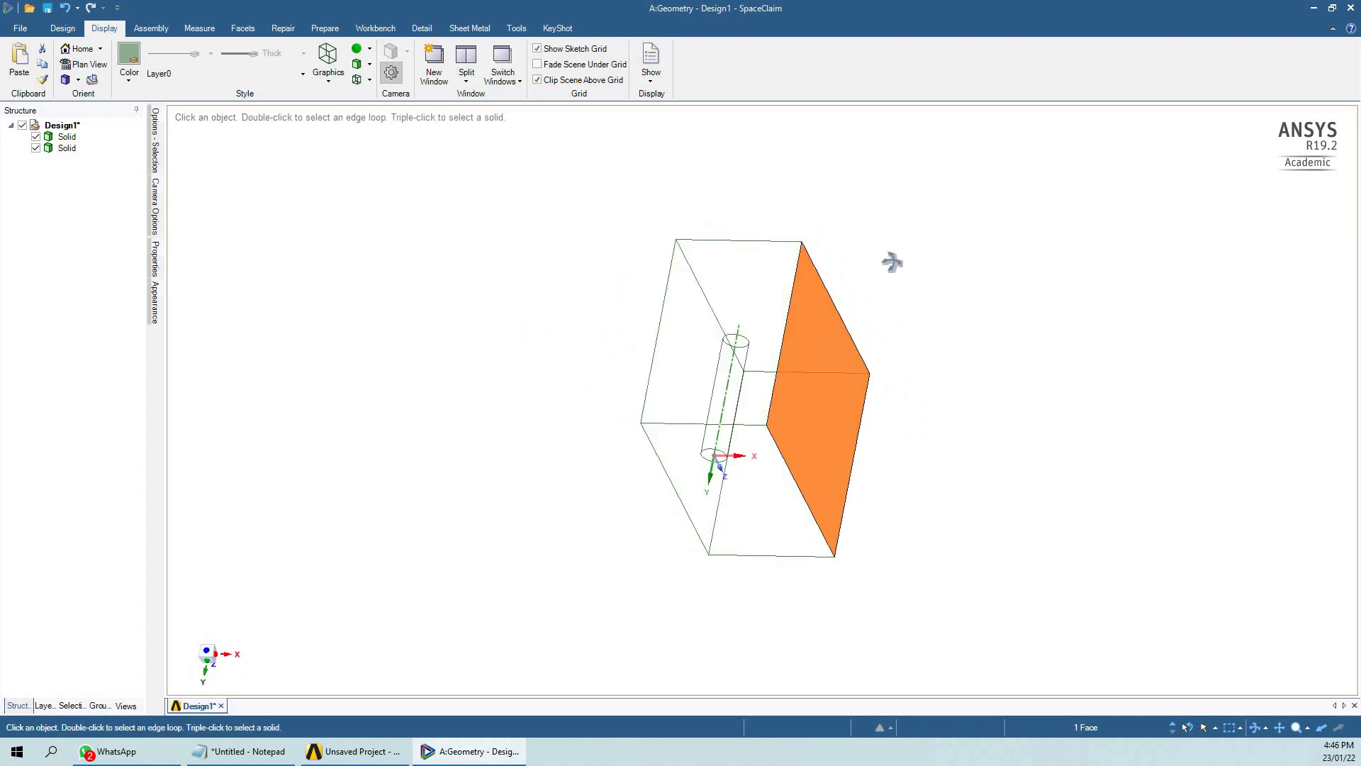
{"action": "mouse_move", "coordinate": [882, 390]}
{"action": "middle_mouse_down"}
{"action": "mouse_move", "coordinate": [848, 447]}
{"action": "mouse_move", "coordinate": [638, 383]}
{"action": "mouse_move", "coordinate": [662, 255]}
{"action": "mouse_move", "coordinate": [1049, 428]}
{"action": "mouse_move", "coordinate": [917, 328]}
{"action": "mouse_move", "coordinate": [927, 352]}
{"action": "mouse_move", "coordinate": [822, 319]}
{"action": "mouse_move", "coordinate": [872, 333]}
{"action": "middle_mouse_up"}
{"action": "mouse_move", "coordinate": [985, 353]}
{"action": "middle_mouse_down"}
{"action": "mouse_move", "coordinate": [953, 336]}
{"action": "mouse_move", "coordinate": [969, 381]}
{"action": "middle_mouse_up"}
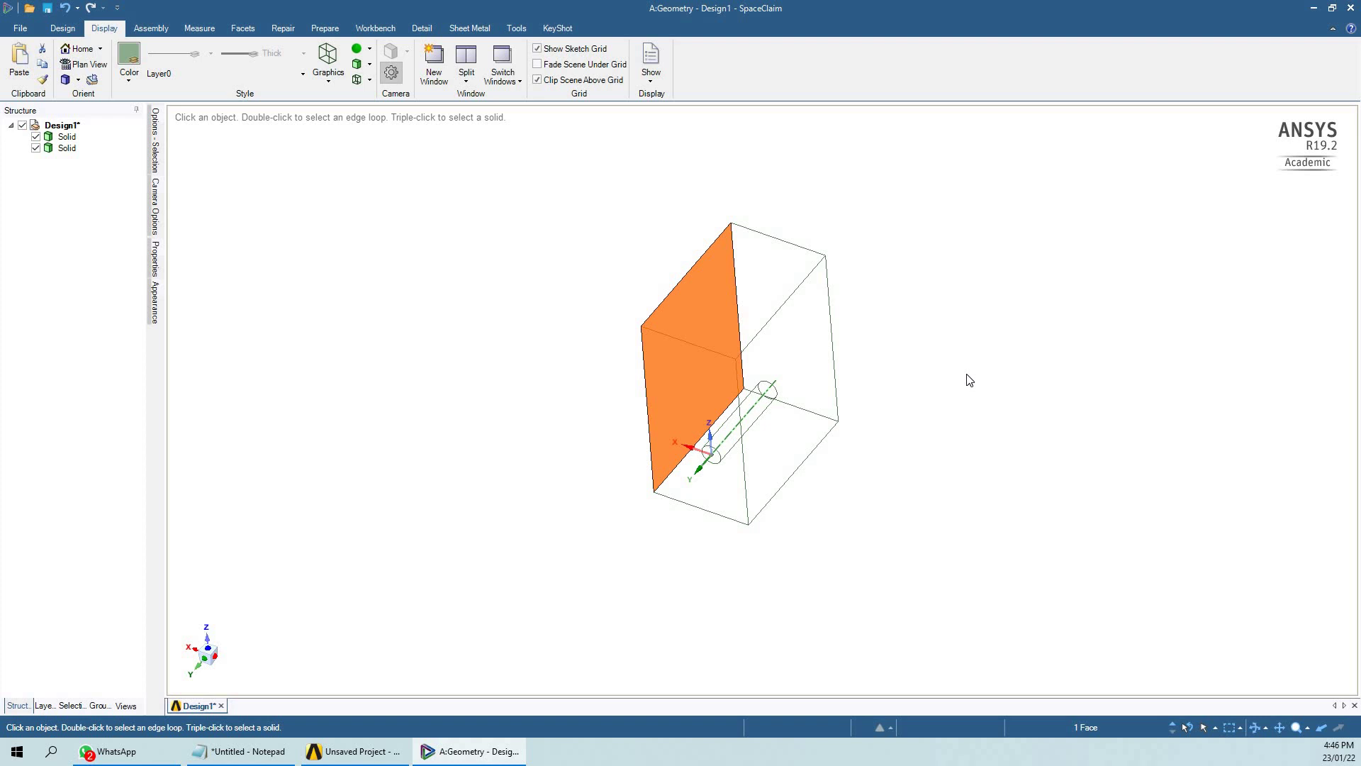
{"action": "left_click", "coordinate": [738, 291]}
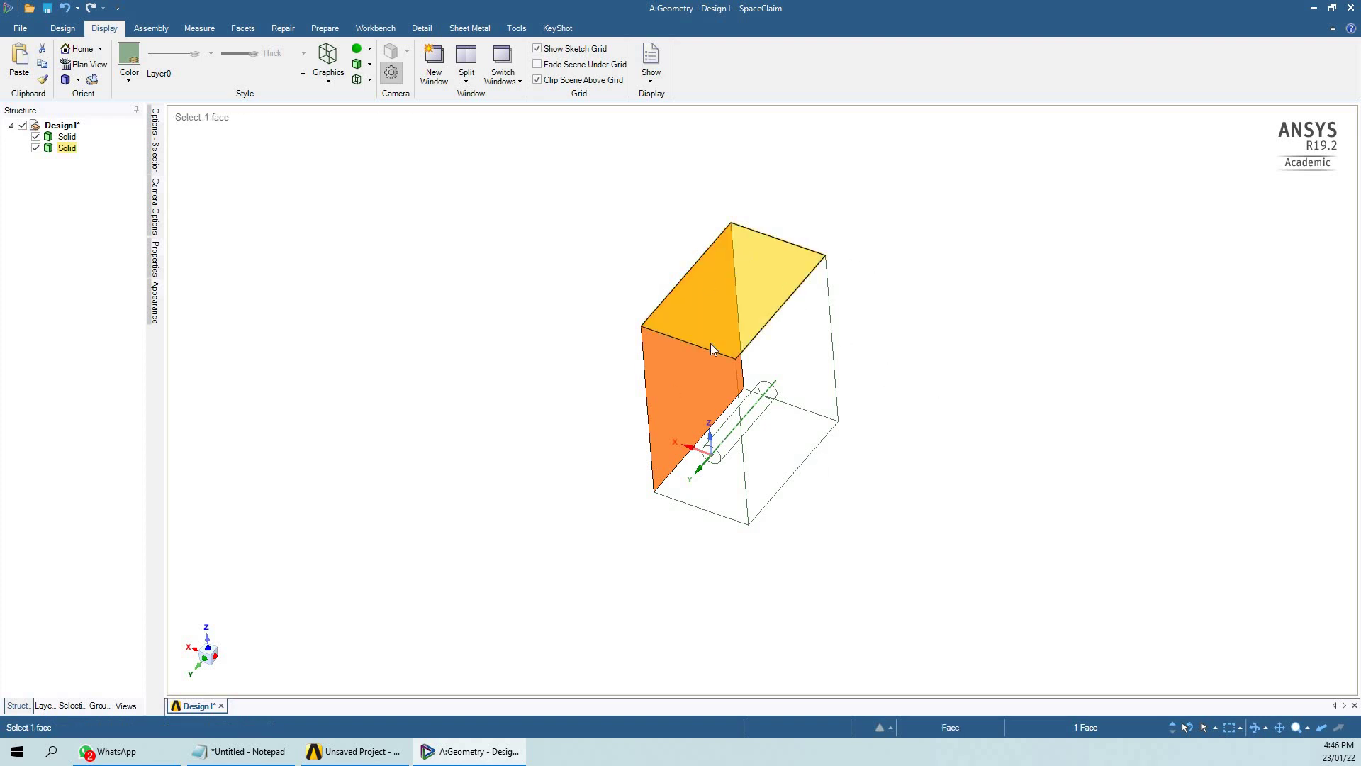
{"action": "left_click", "coordinate": [886, 422]}
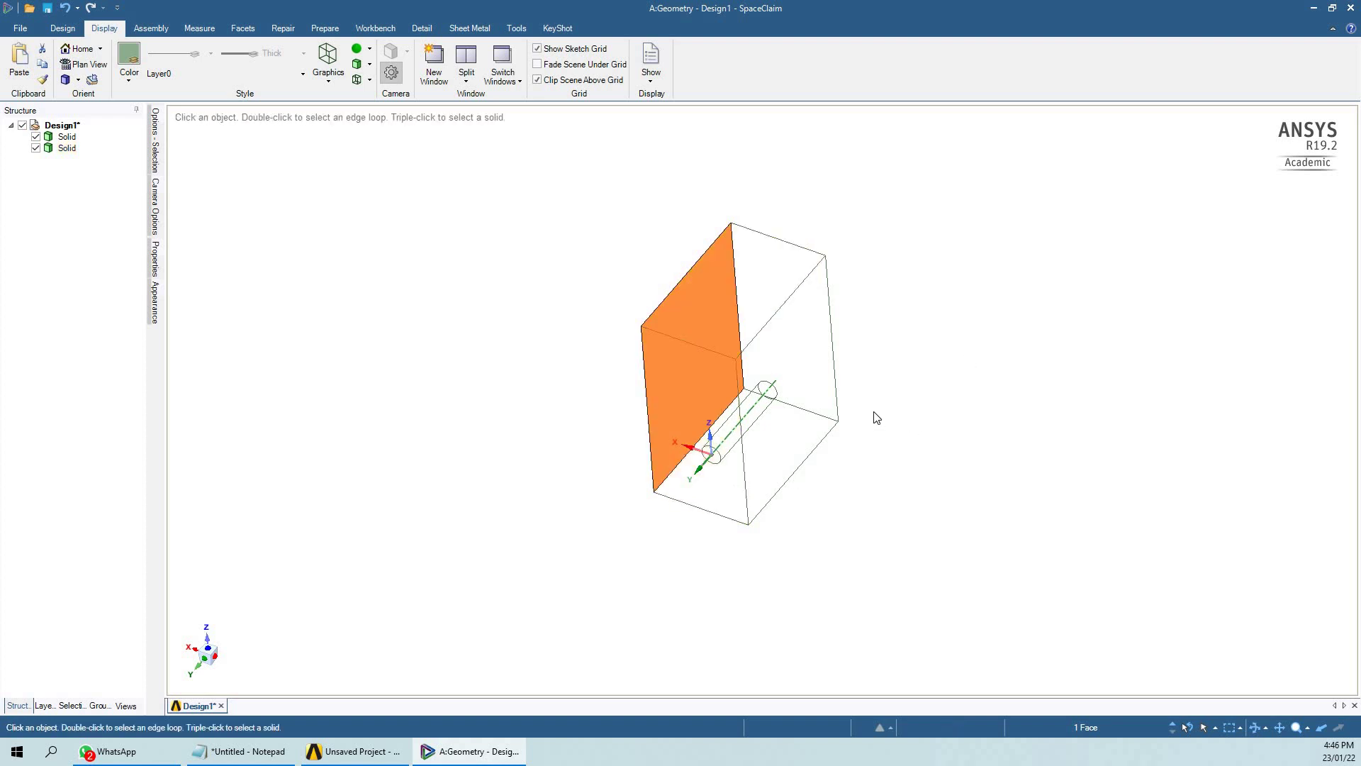
{"action": "middle_click_drag", "start_coordinate": [876, 418], "coordinate": [942, 436]}
{"action": "left_click", "coordinate": [743, 448]}
{"action": "left_click", "coordinate": [949, 437]}
{"action": "mouse_move", "coordinate": [921, 428]}
{"action": "middle_mouse_down"}
{"action": "mouse_move", "coordinate": [933, 465]}
{"action": "mouse_move", "coordinate": [991, 492]}
{"action": "middle_mouse_up"}
{"action": "middle_click_drag", "start_coordinate": [742, 439], "coordinate": [662, 385]}
{"action": "left_click", "coordinate": [662, 380]}
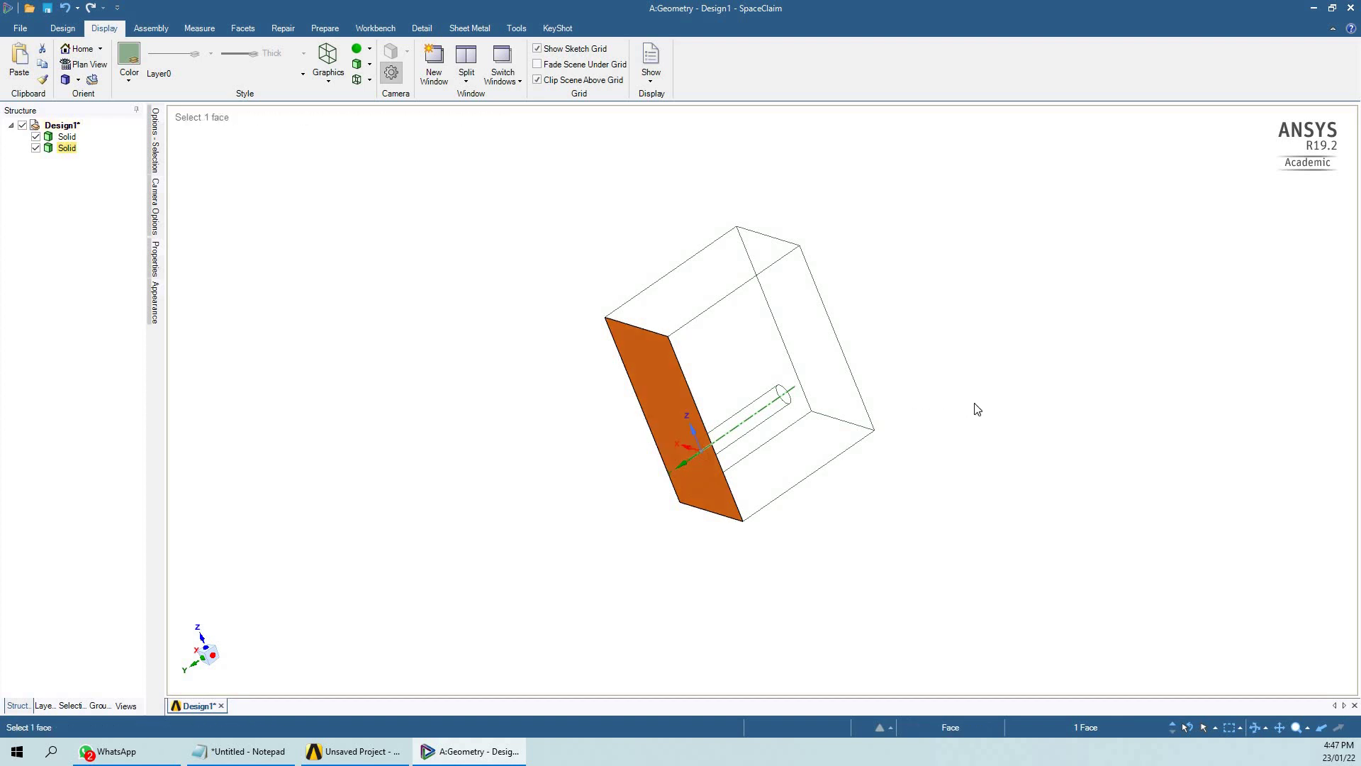
{"action": "left_click", "coordinate": [1016, 398]}
{"action": "middle_click_drag", "start_coordinate": [964, 383], "coordinate": [640, 364]}
{"action": "left_click", "coordinate": [634, 354]}
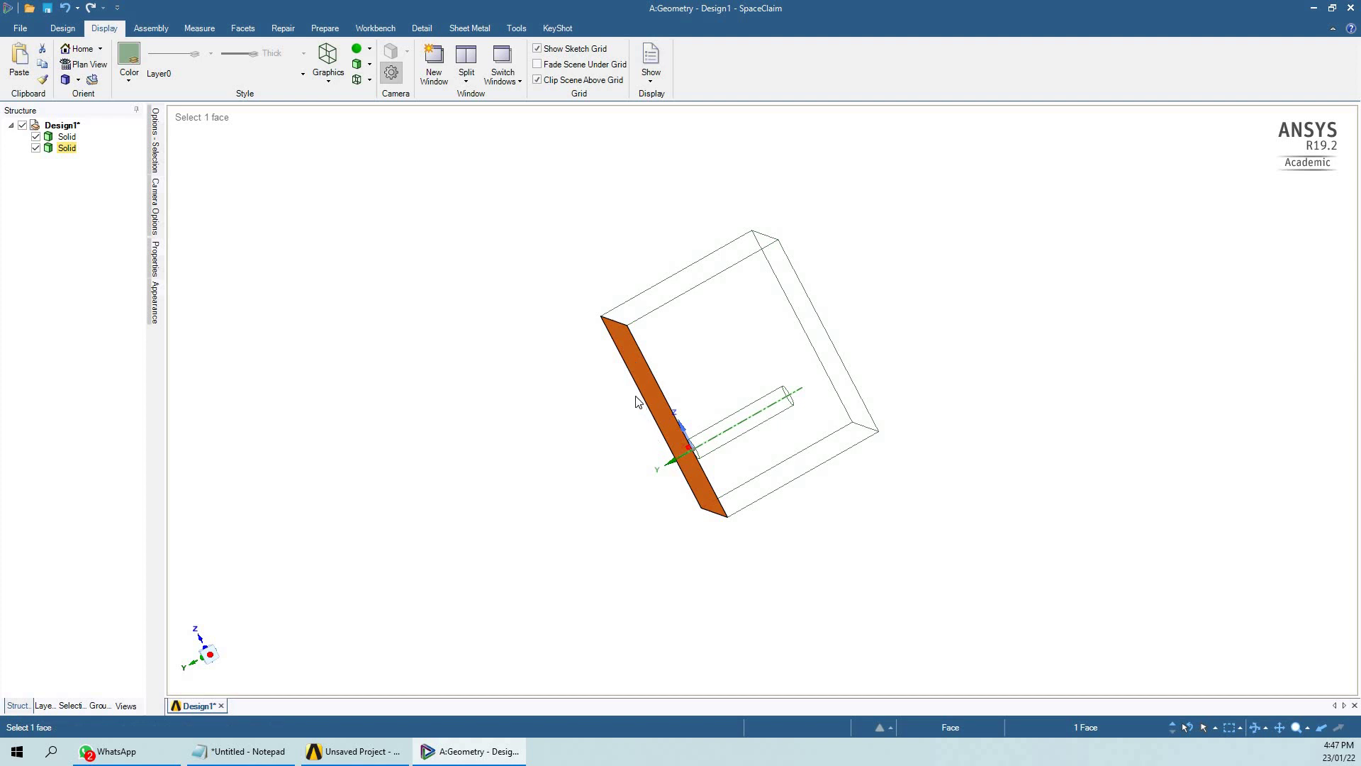
{"action": "left_click", "coordinate": [614, 446]}
{"action": "mouse_move", "coordinate": [1005, 365]}
{"action": "middle_mouse_down"}
{"action": "mouse_move", "coordinate": [978, 423]}
{"action": "mouse_move", "coordinate": [1015, 443]}
{"action": "mouse_move", "coordinate": [982, 462]}
{"action": "mouse_move", "coordinate": [1035, 504]}
{"action": "mouse_move", "coordinate": [976, 482]}
{"action": "mouse_move", "coordinate": [1019, 463]}
{"action": "mouse_move", "coordinate": [921, 389]}
{"action": "mouse_move", "coordinate": [912, 489]}
{"action": "mouse_move", "coordinate": [1006, 496]}
{"action": "mouse_move", "coordinate": [1044, 445]}
{"action": "mouse_move", "coordinate": [1057, 355]}
{"action": "mouse_move", "coordinate": [853, 334]}
{"action": "mouse_move", "coordinate": [844, 446]}
{"action": "mouse_move", "coordinate": [940, 466]}
{"action": "mouse_move", "coordinate": [994, 462]}
{"action": "mouse_move", "coordinate": [618, 360]}
{"action": "middle_mouse_up"}
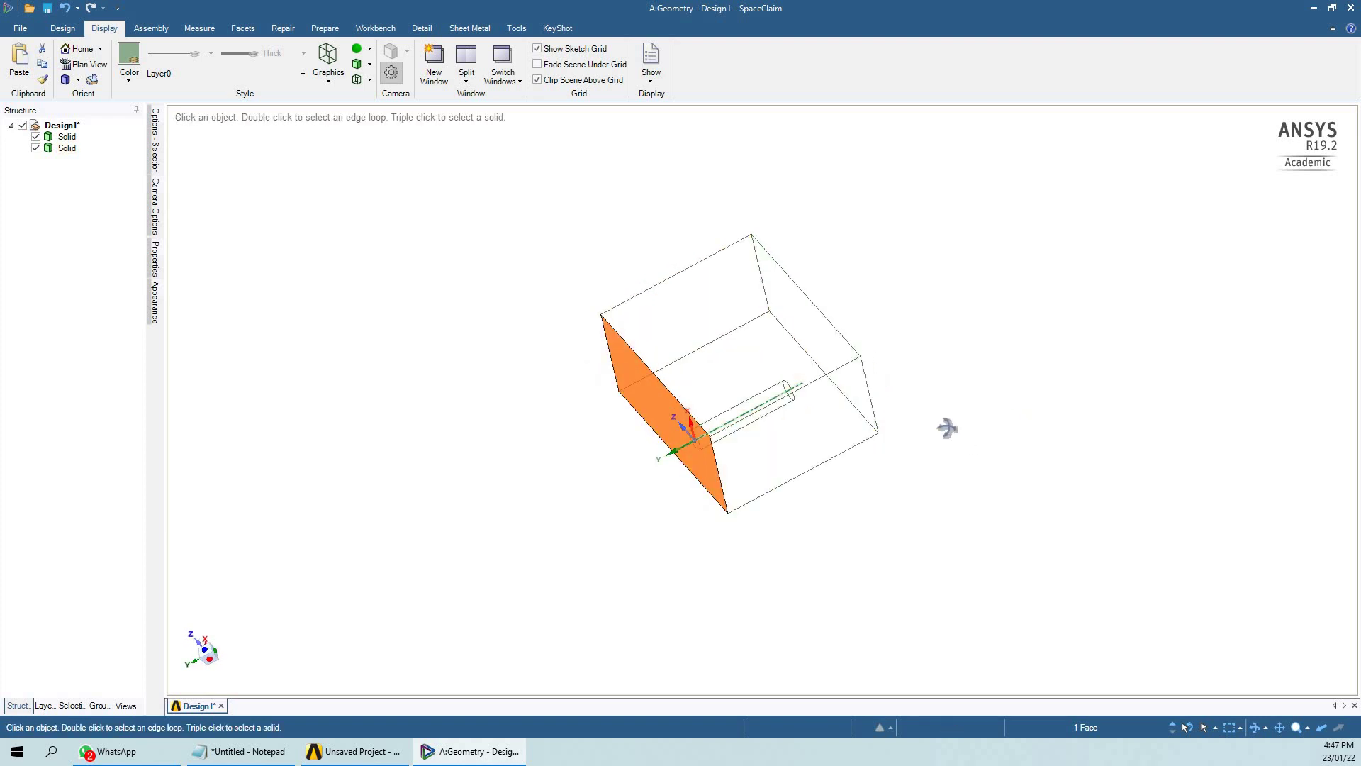
{"action": "mouse_move", "coordinate": [948, 429]}
{"action": "middle_mouse_down"}
{"action": "mouse_move", "coordinate": [991, 529]}
{"action": "mouse_move", "coordinate": [1087, 495]}
{"action": "mouse_move", "coordinate": [1141, 390]}
{"action": "middle_mouse_up"}
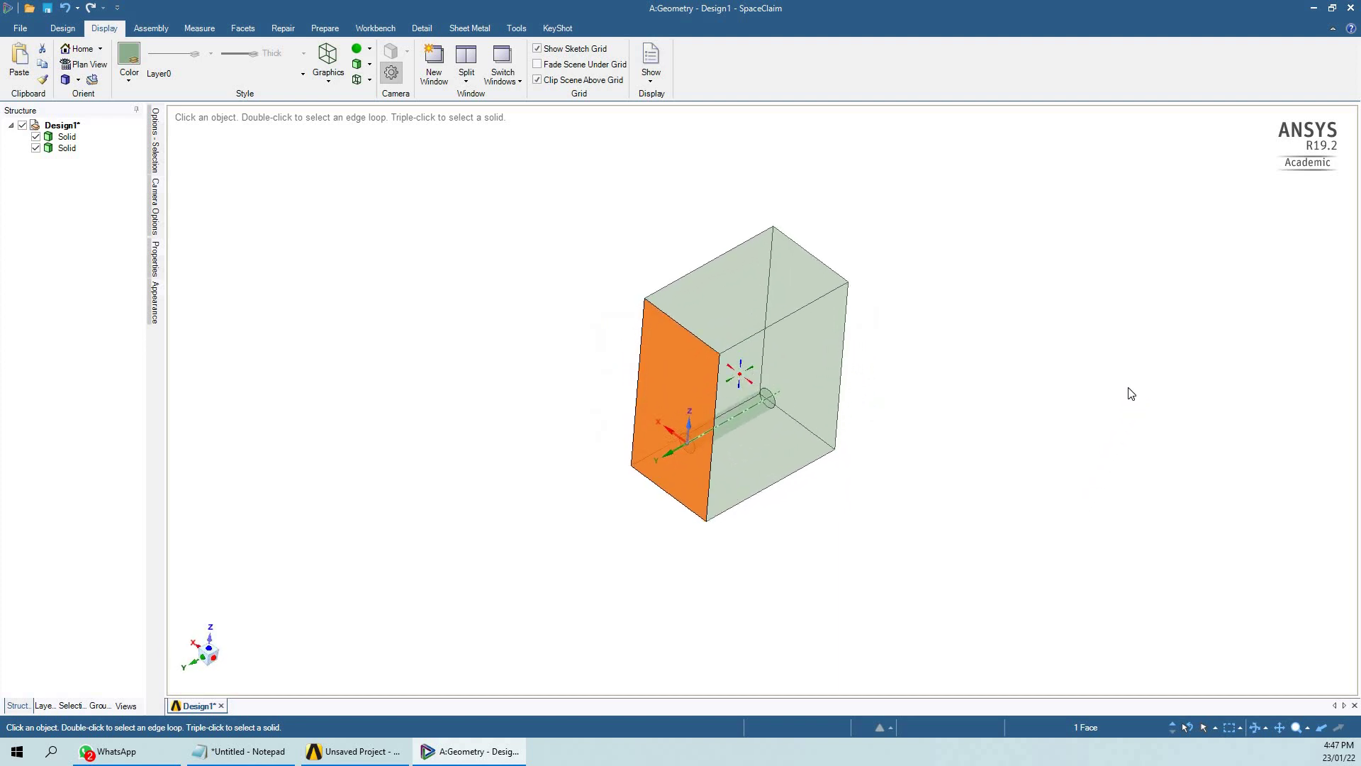
{"action": "mouse_move", "coordinate": [920, 397]}
{"action": "middle_mouse_down"}
{"action": "mouse_move", "coordinate": [950, 404]}
{"action": "mouse_move", "coordinate": [929, 385]}
{"action": "mouse_move", "coordinate": [858, 406]}
{"action": "mouse_move", "coordinate": [825, 354]}
{"action": "middle_mouse_up"}
{"action": "left_click", "coordinate": [825, 355]}
{"action": "mouse_move", "coordinate": [954, 384]}
{"action": "middle_mouse_down"}
{"action": "mouse_move", "coordinate": [933, 355]}
{"action": "mouse_move", "coordinate": [968, 354]}
{"action": "mouse_move", "coordinate": [930, 326]}
{"action": "mouse_move", "coordinate": [1009, 243]}
{"action": "mouse_move", "coordinate": [1088, 243]}
{"action": "mouse_move", "coordinate": [1000, 296]}
{"action": "middle_mouse_up"}
{"action": "left_click", "coordinate": [921, 364]}
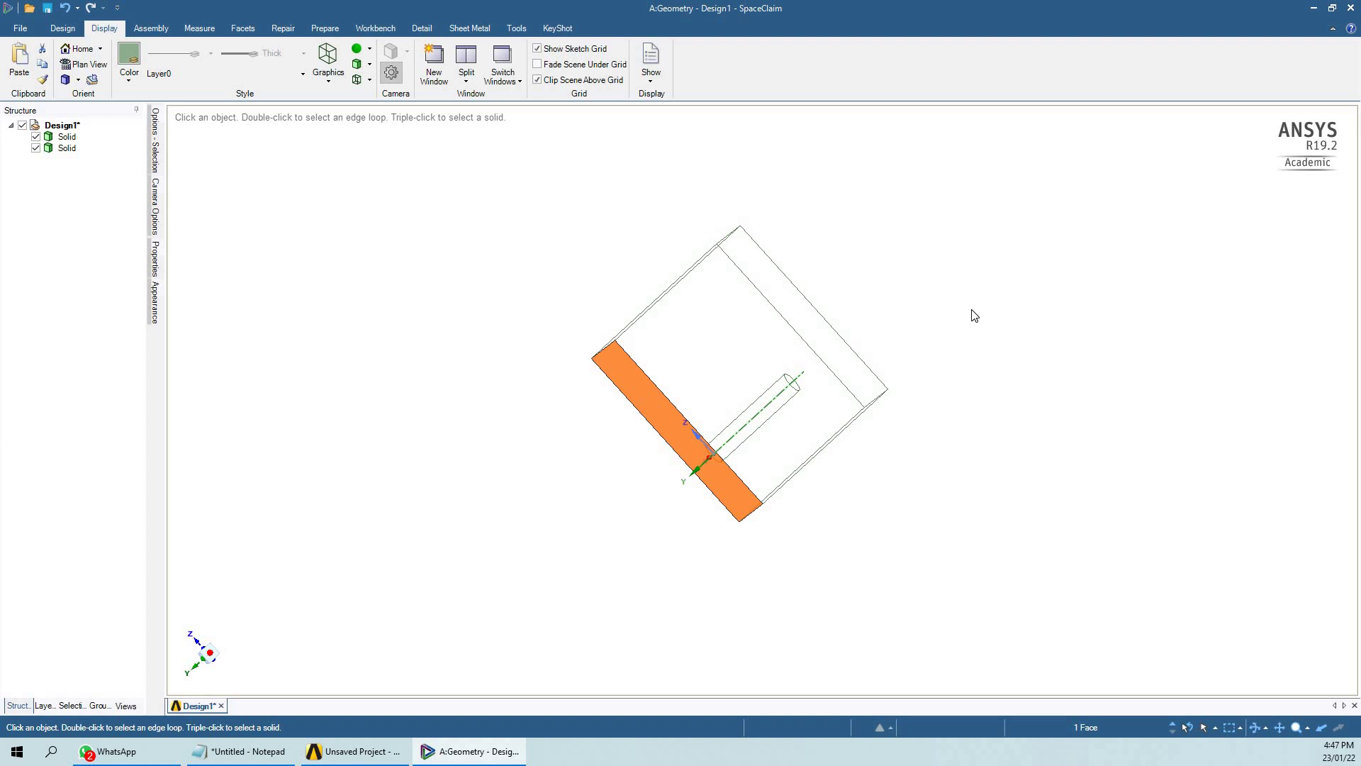
{"action": "middle_click_drag", "start_coordinate": [966, 315], "coordinate": [1094, 435]}
{"action": "mouse_move", "coordinate": [1050, 371]}
{"action": "middle_mouse_down"}
{"action": "mouse_move", "coordinate": [860, 386]}
{"action": "mouse_move", "coordinate": [789, 456]}
{"action": "mouse_move", "coordinate": [958, 487]}
{"action": "mouse_move", "coordinate": [1024, 456]}
{"action": "mouse_move", "coordinate": [1082, 338]}
{"action": "mouse_move", "coordinate": [1047, 311]}
{"action": "mouse_move", "coordinate": [1103, 376]}
{"action": "mouse_move", "coordinate": [1121, 364]}
{"action": "mouse_move", "coordinate": [1090, 328]}
{"action": "mouse_move", "coordinate": [1051, 368]}
{"action": "mouse_move", "coordinate": [1051, 457]}
{"action": "mouse_move", "coordinate": [1072, 449]}
{"action": "mouse_move", "coordinate": [1111, 346]}
{"action": "mouse_move", "coordinate": [1024, 300]}
{"action": "mouse_move", "coordinate": [929, 350]}
{"action": "mouse_move", "coordinate": [969, 377]}
{"action": "mouse_move", "coordinate": [1057, 348]}
{"action": "middle_mouse_up"}
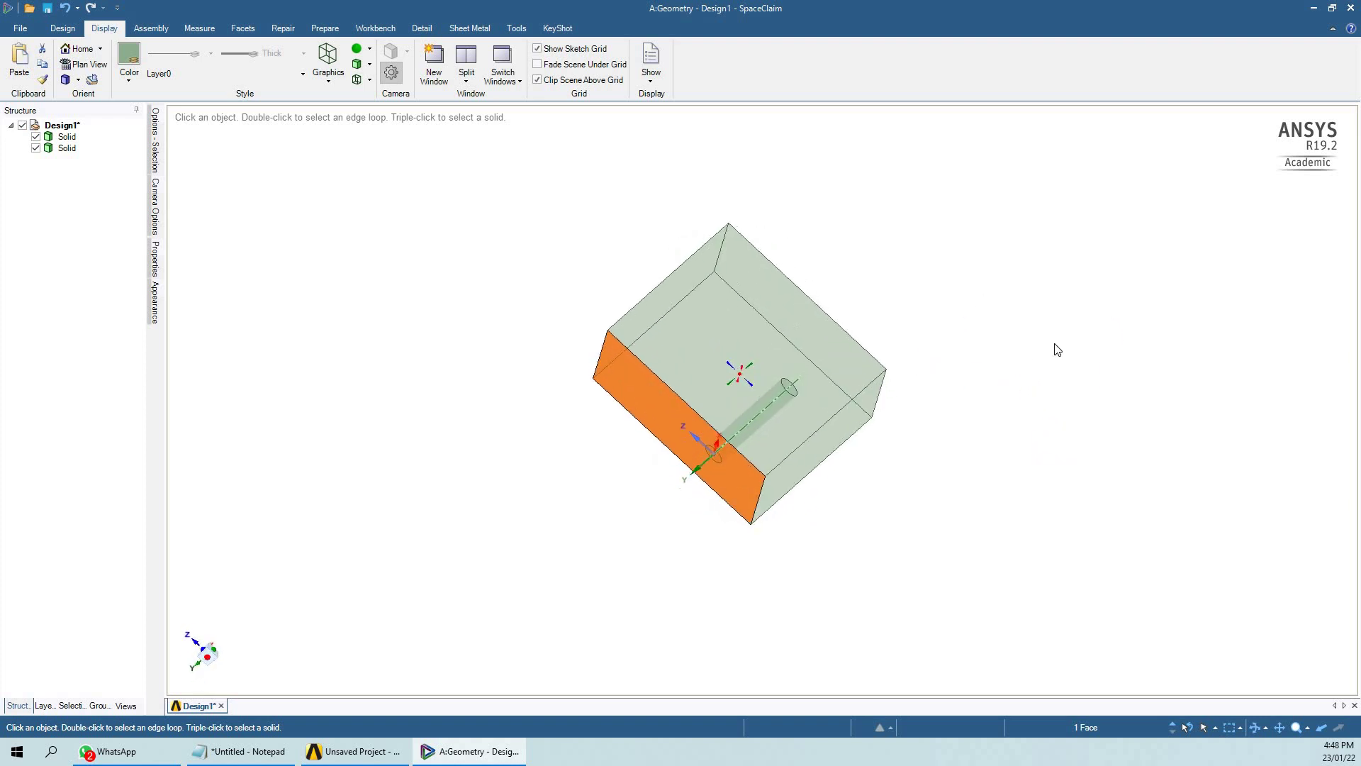
Step: Rename the cylinder's solid body as cylinder in the structure tree
{"action": "left_click", "coordinate": [67, 137]}
{"action": "right_click", "coordinate": [72, 139]}
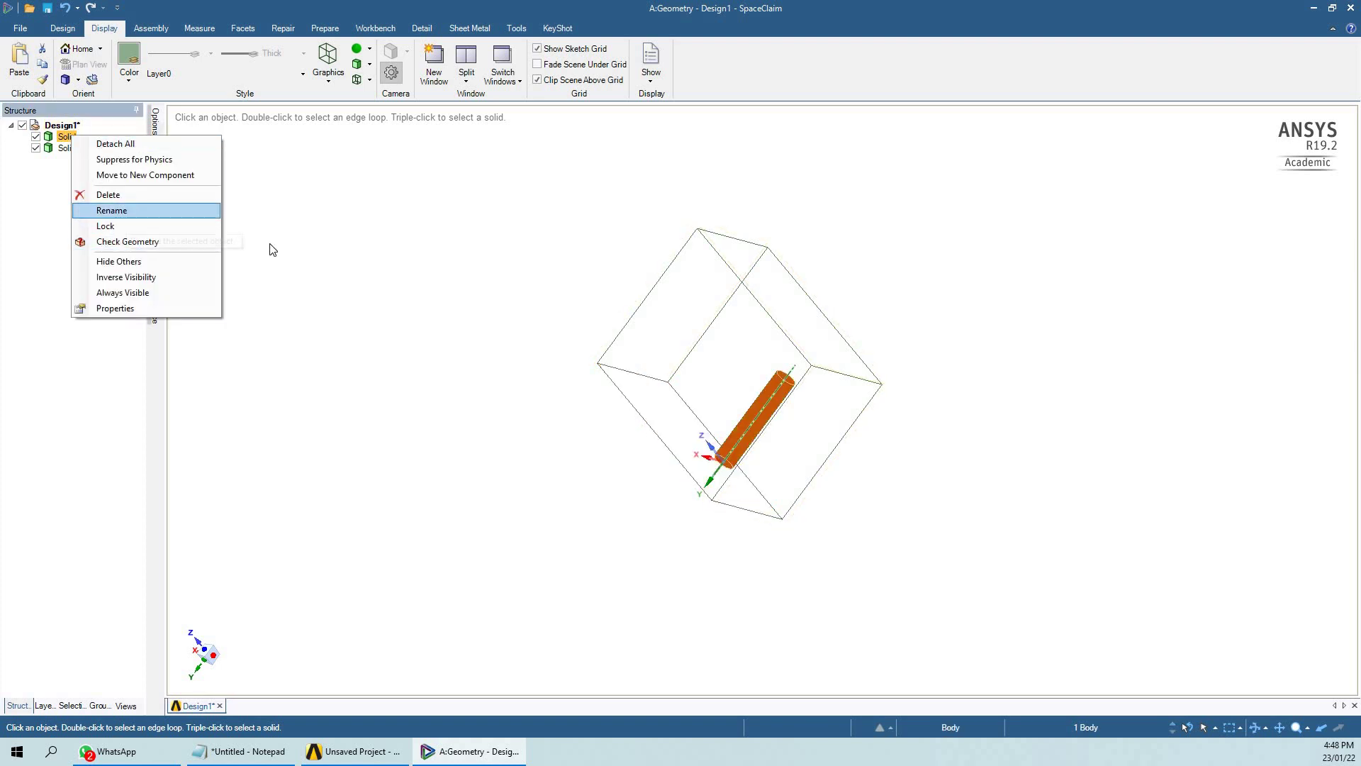
{"action": "key", "text": "Return"}
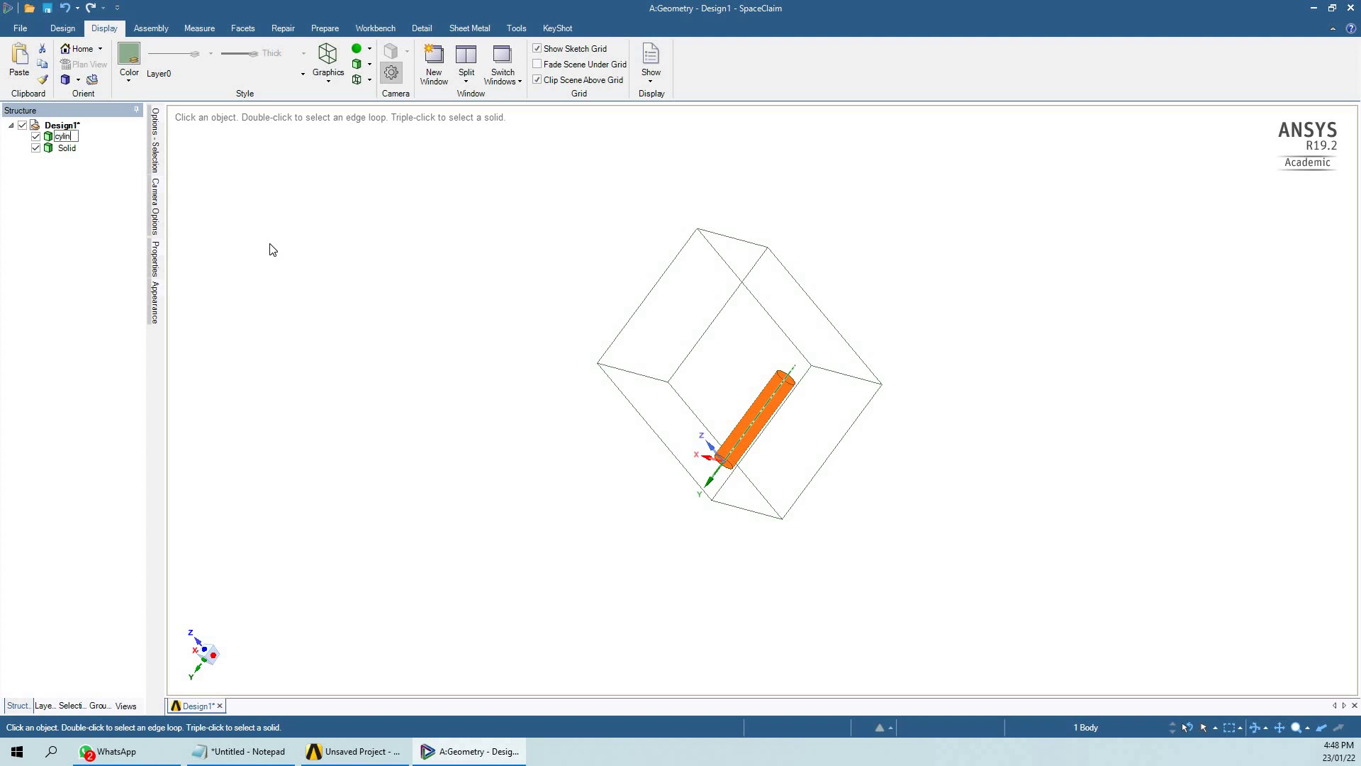
{"action": "type", "text": "cylinder"}
{"action": "key", "text": "Return"}
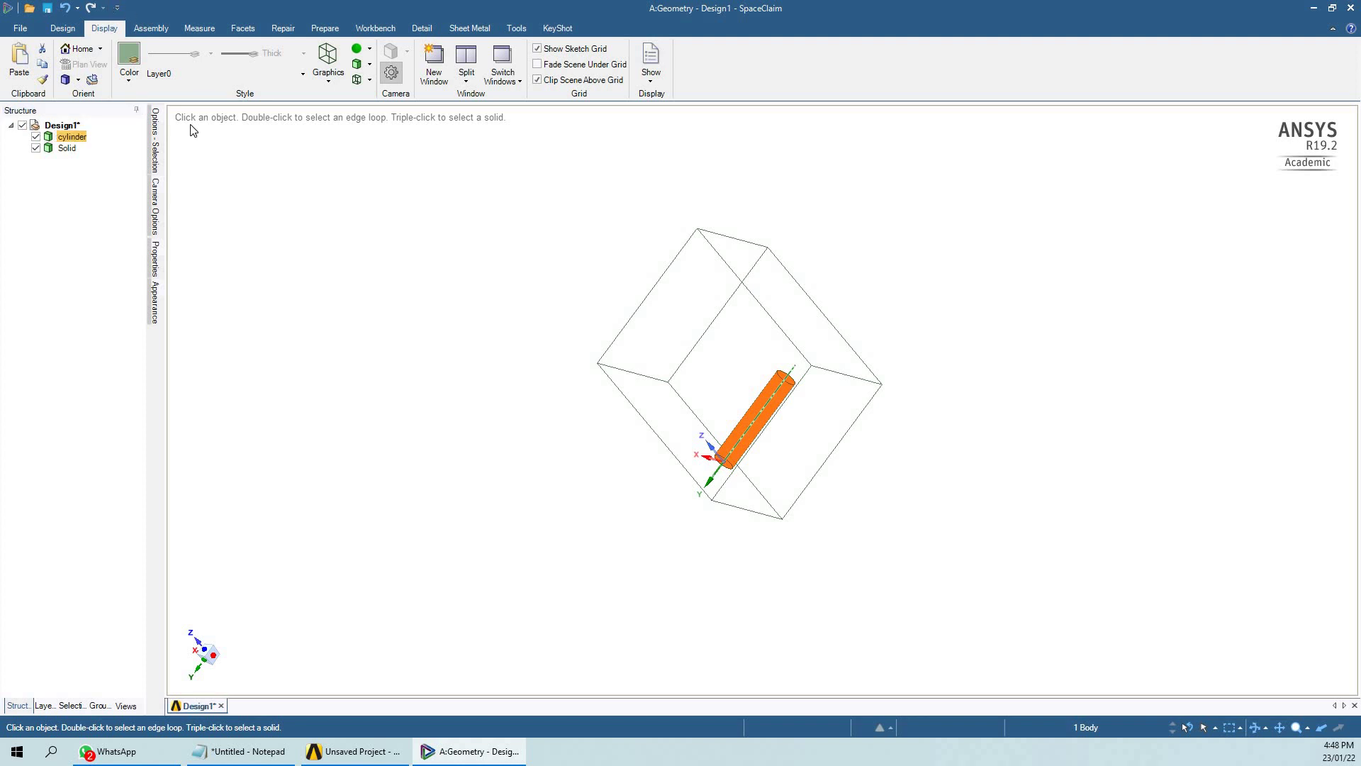
Step: Rename the block's solid body as fluid_zone in the structure tree
{"action": "left_click", "coordinate": [66, 150]}
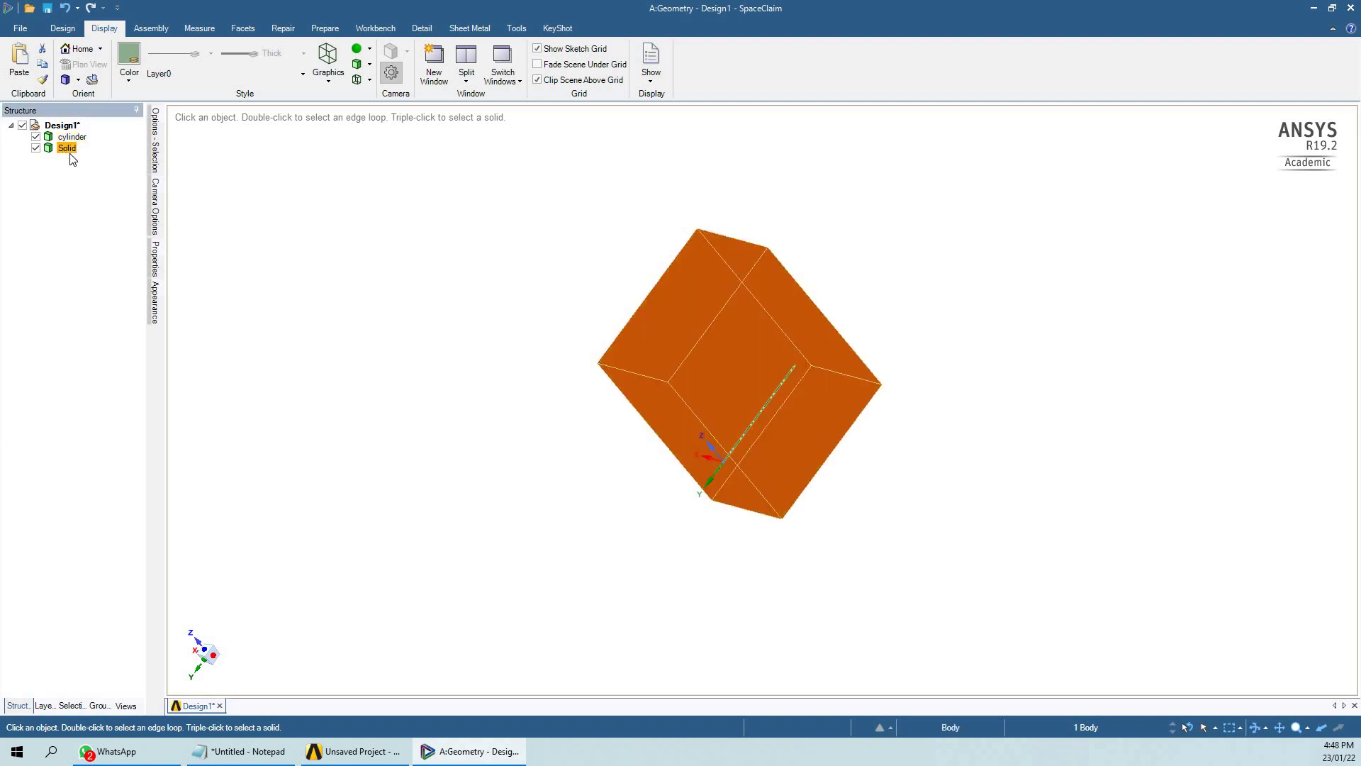
{"action": "right_click", "coordinate": [66, 152]}
{"action": "left_click", "coordinate": [101, 226]}
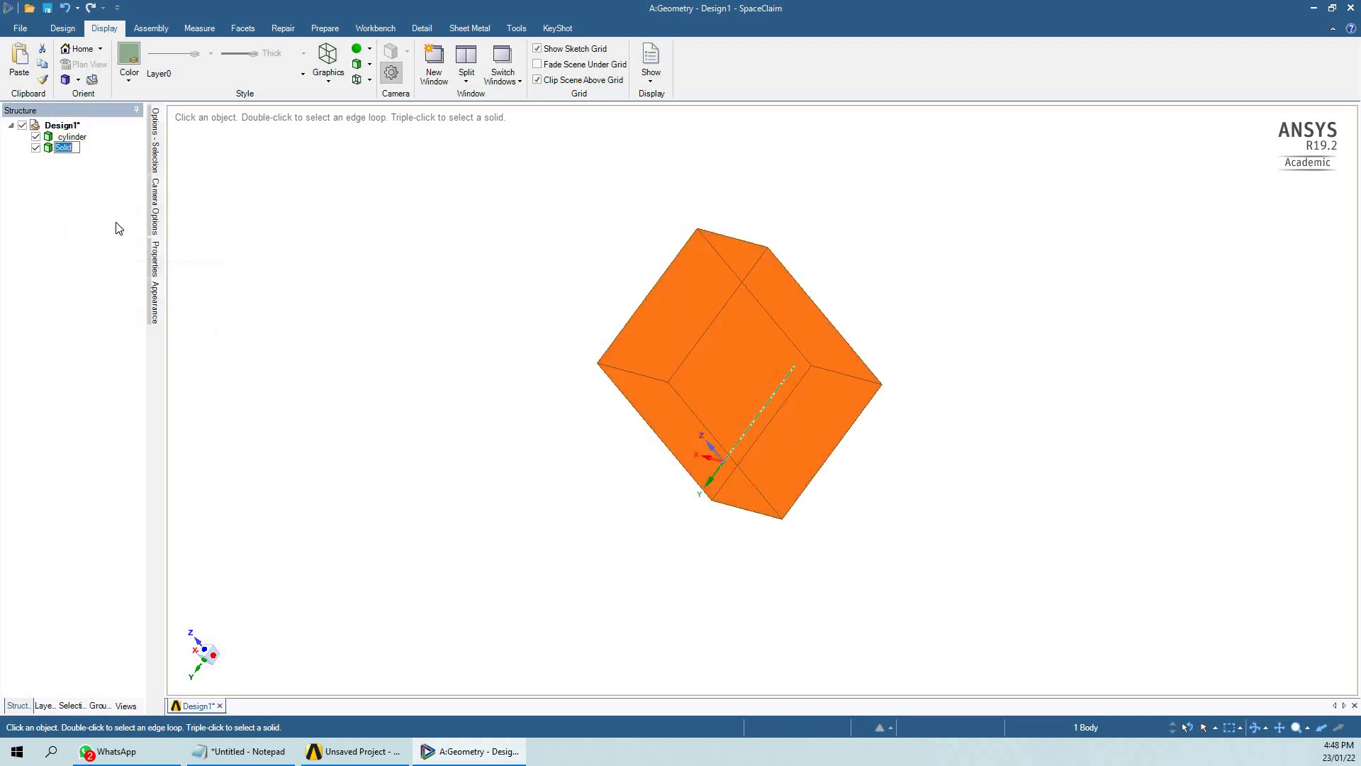
{"action": "type", "text": "fluid_"}
{"action": "type", "text": "s"}
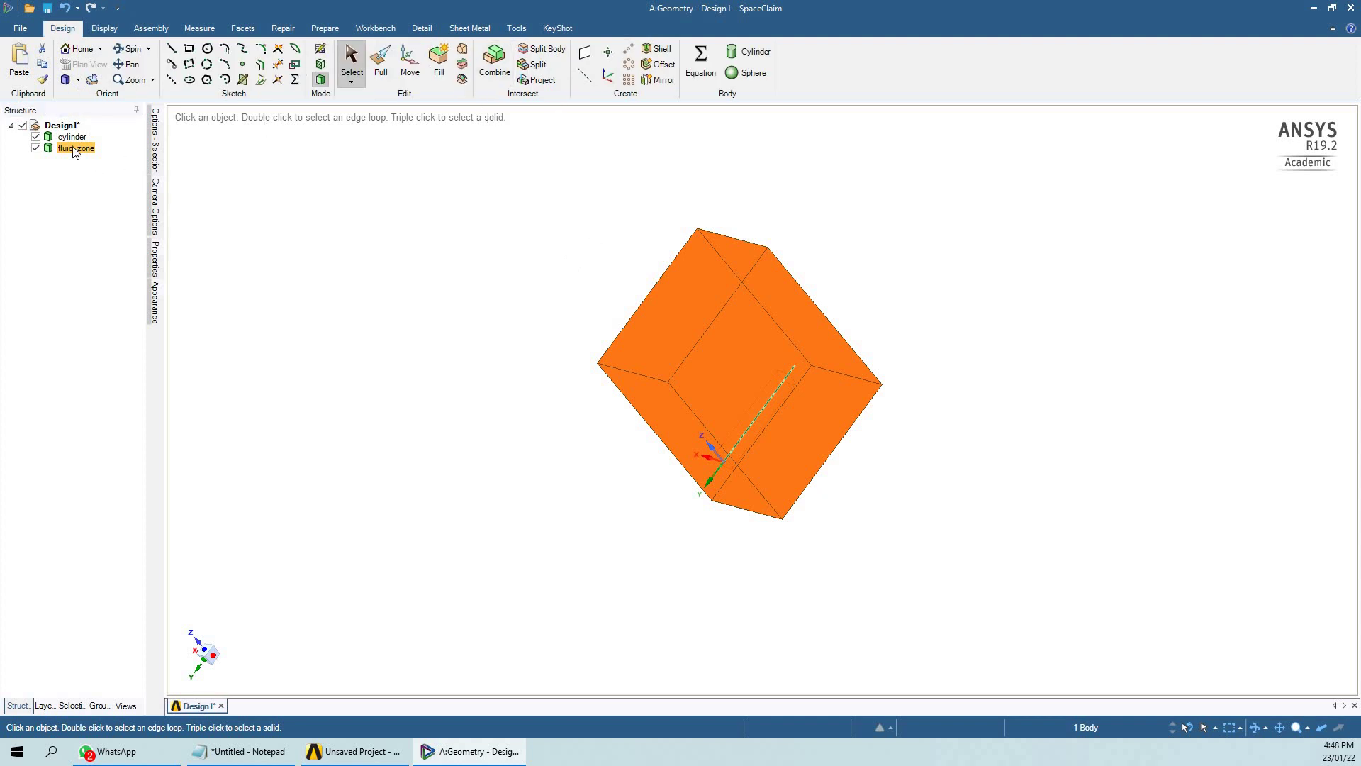
Step: Combine the bodies by cutting fluid_zone with the cylinder body as the cutter, and leave the command
{"action": "left_click", "coordinate": [502, 66]}
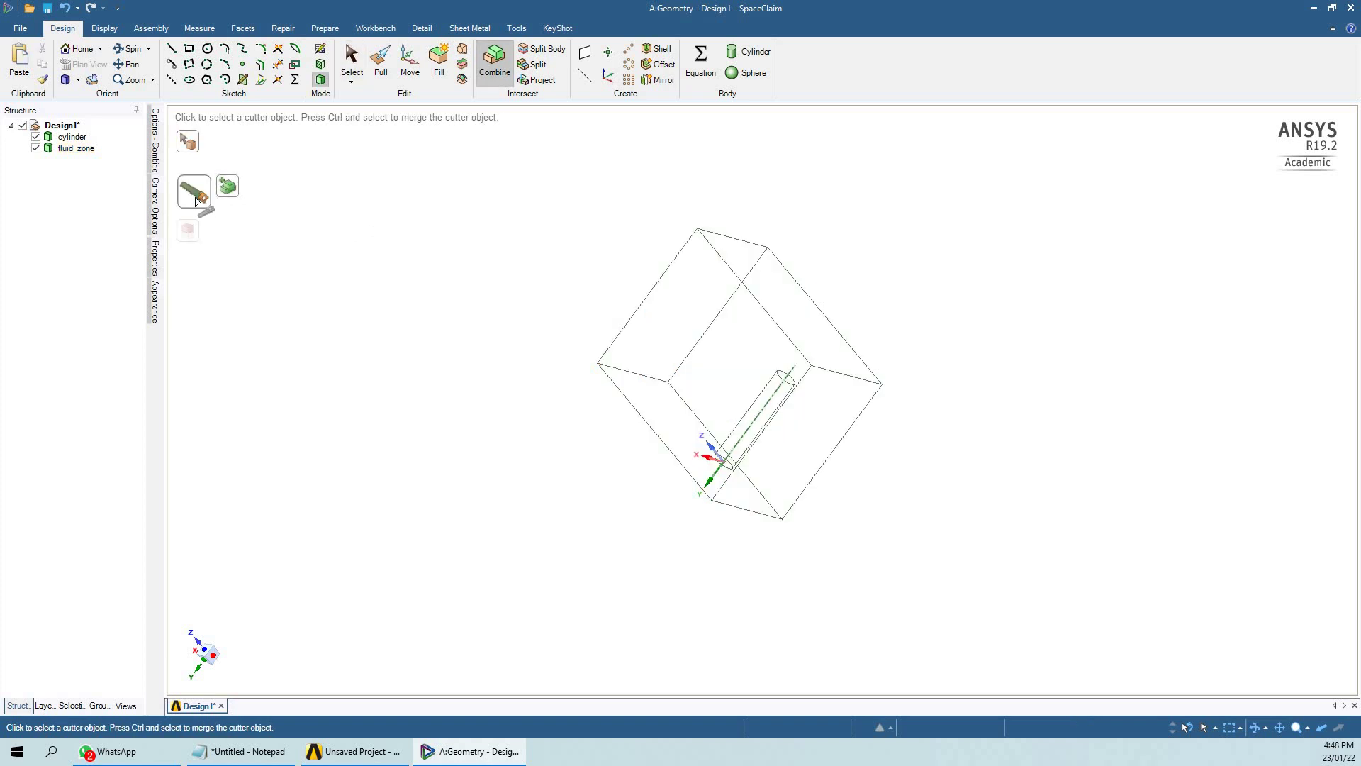
{"action": "left_click", "coordinate": [75, 141]}
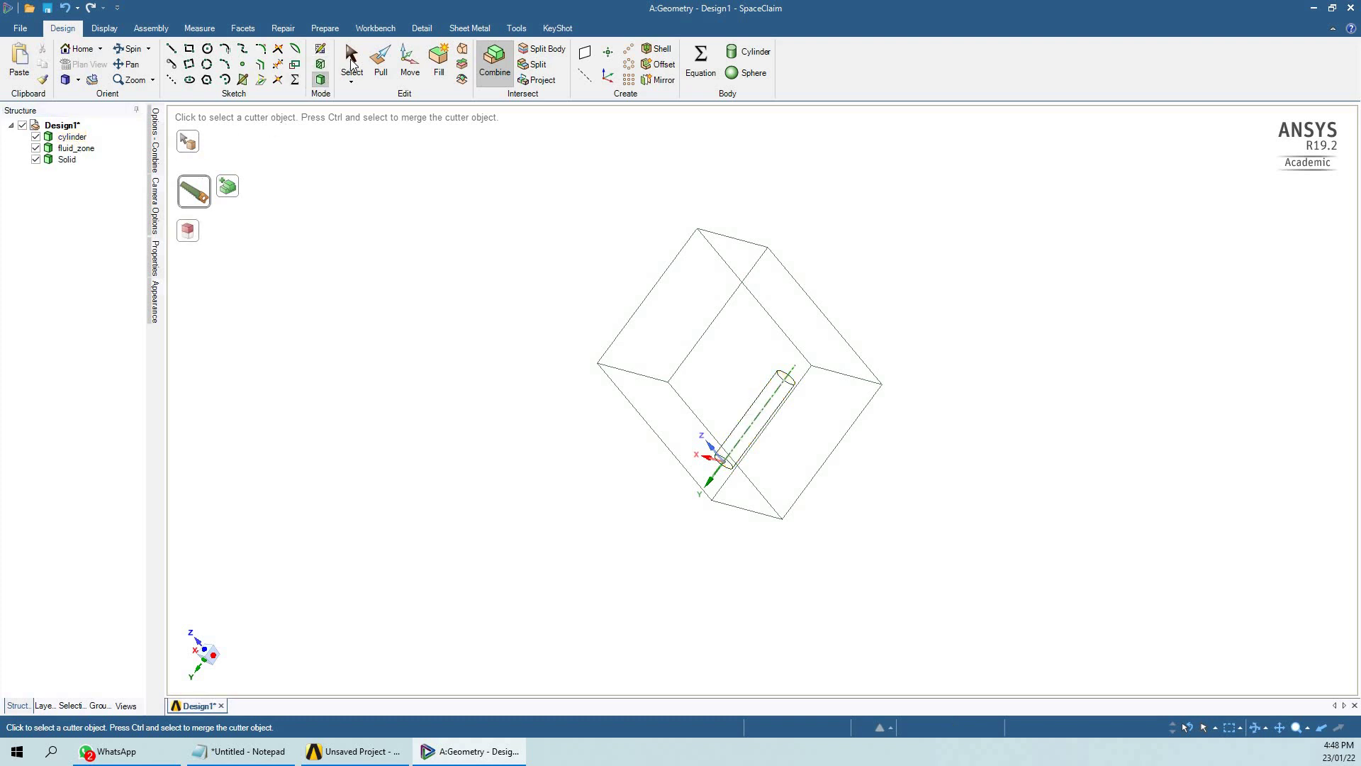
{"action": "left_click", "coordinate": [352, 63]}
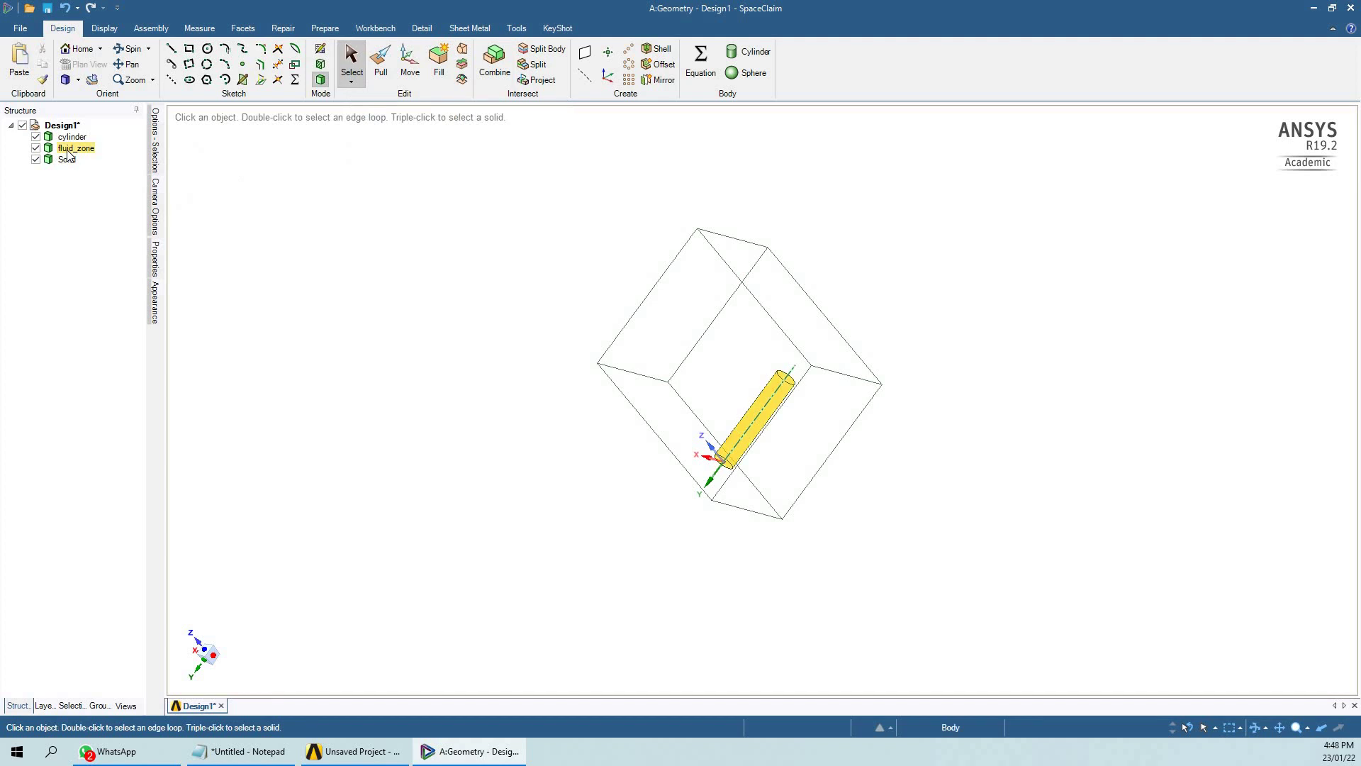
Step: Check the fluid_zone and new solid bodies in the structure tree, and delete the original cylinder body
{"action": "left_click", "coordinate": [68, 150]}
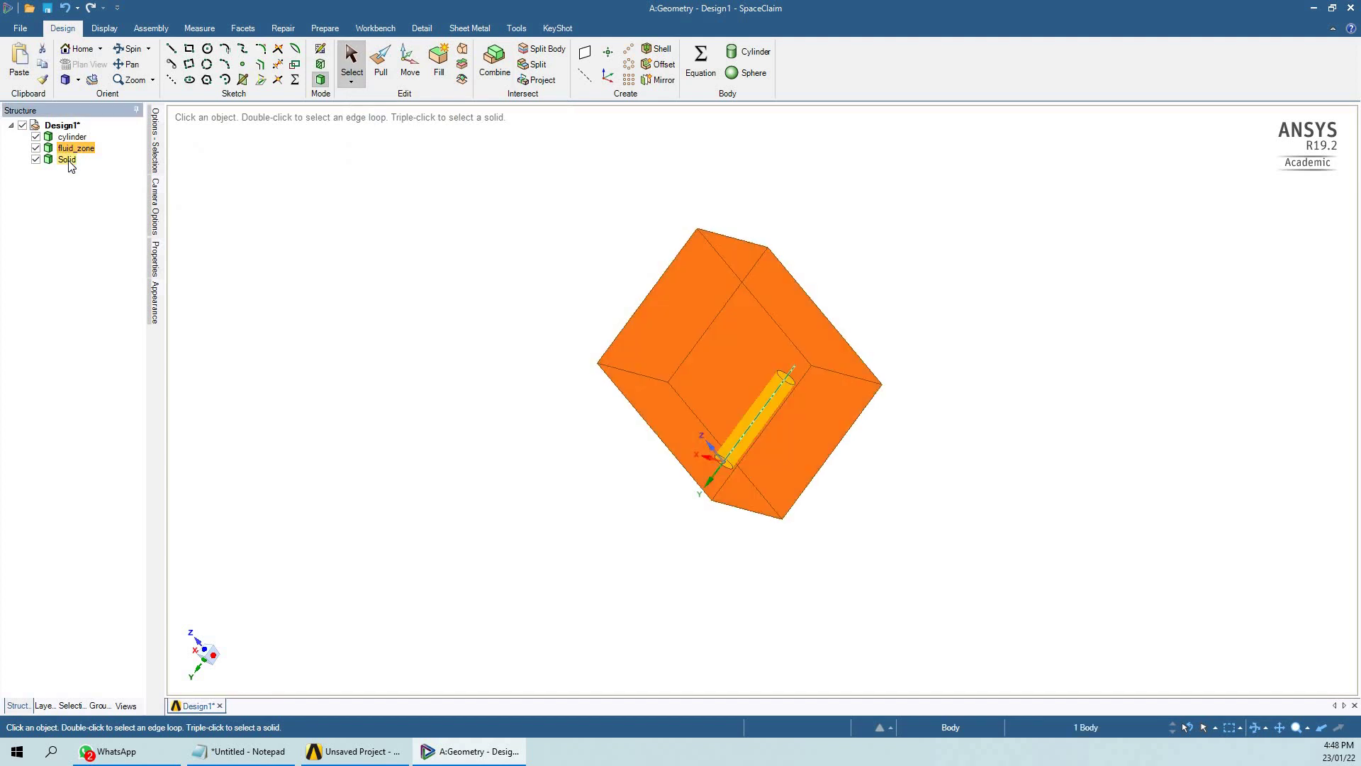
{"action": "left_click", "coordinate": [69, 162]}
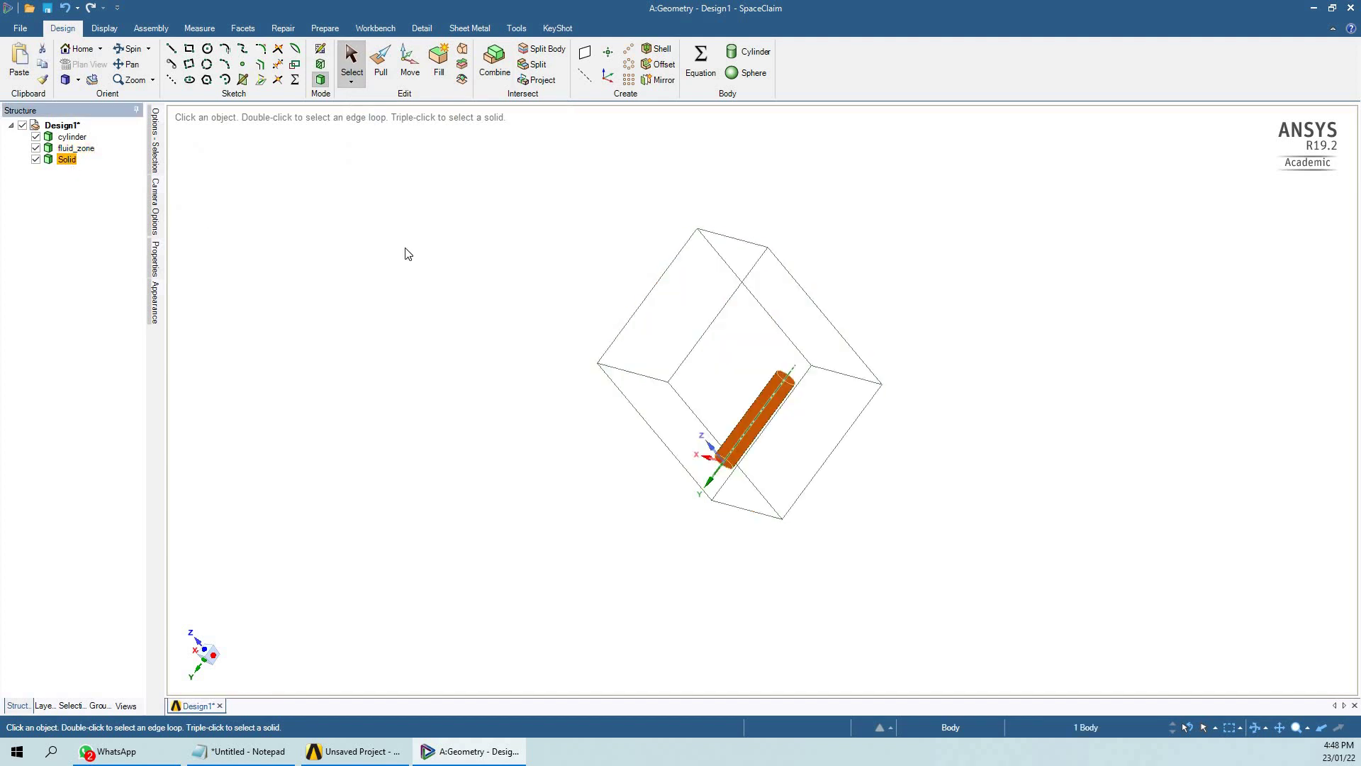
{"action": "left_click", "coordinate": [71, 137]}
{"action": "right_click", "coordinate": [69, 143]}
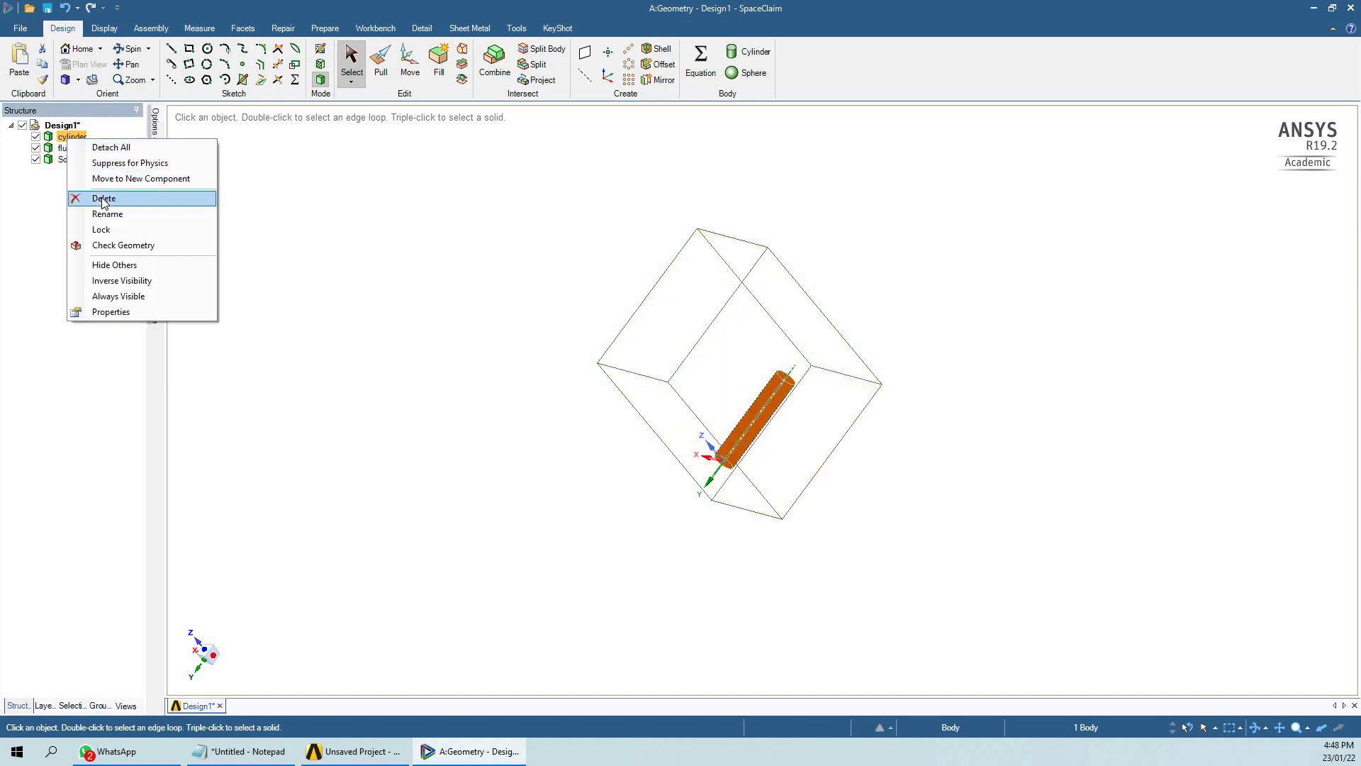
{"action": "left_click", "coordinate": [184, 198]}
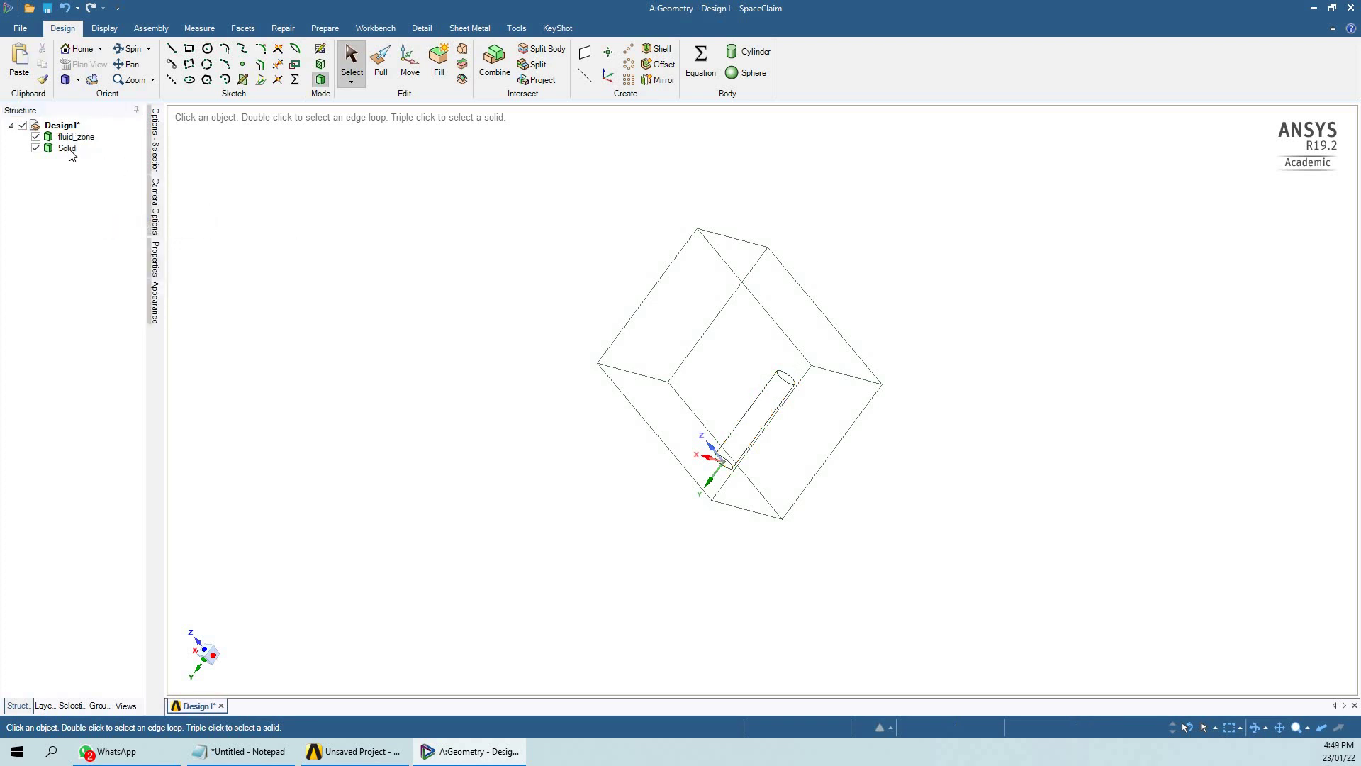
Step: Rename the remaining unnamed solid inside the block as cylinder
{"action": "left_click", "coordinate": [71, 155]}
{"action": "right_click", "coordinate": [70, 150]}
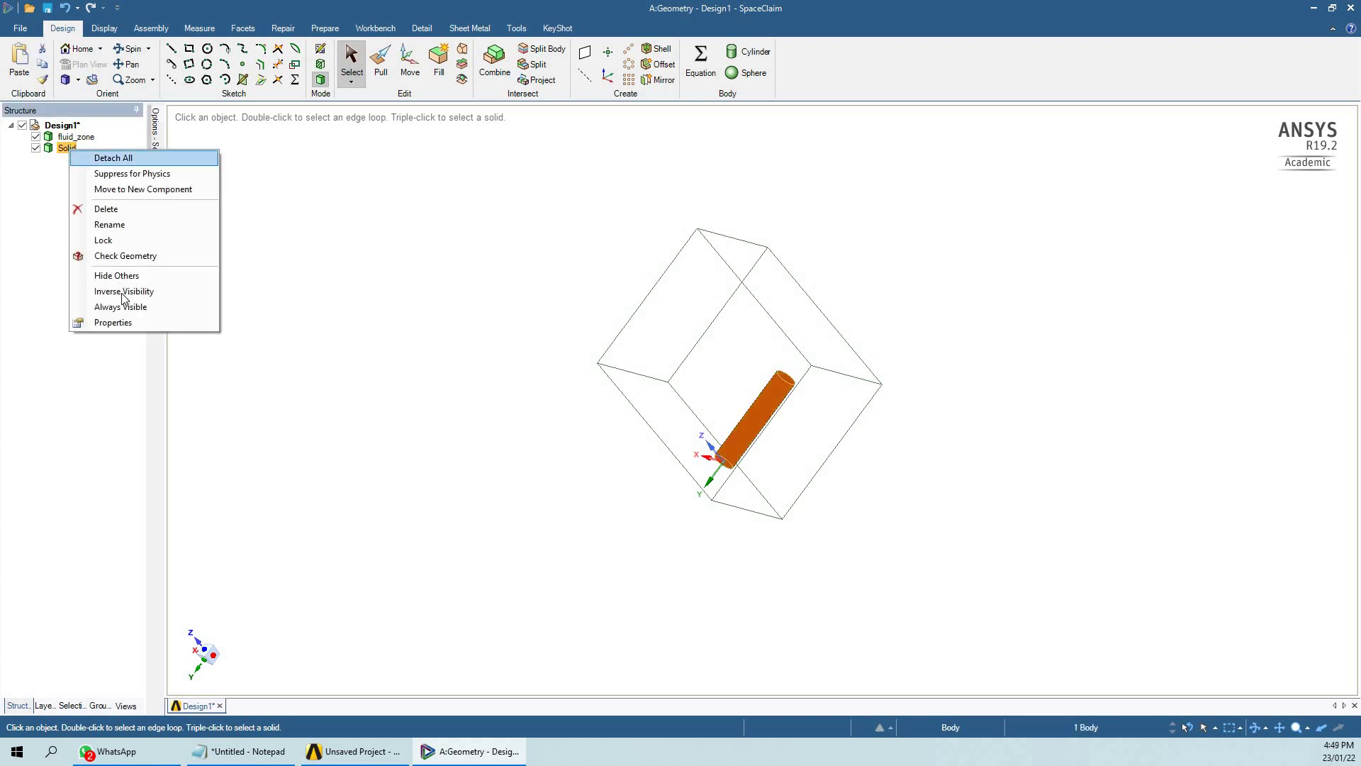
{"action": "left_click", "coordinate": [113, 225]}
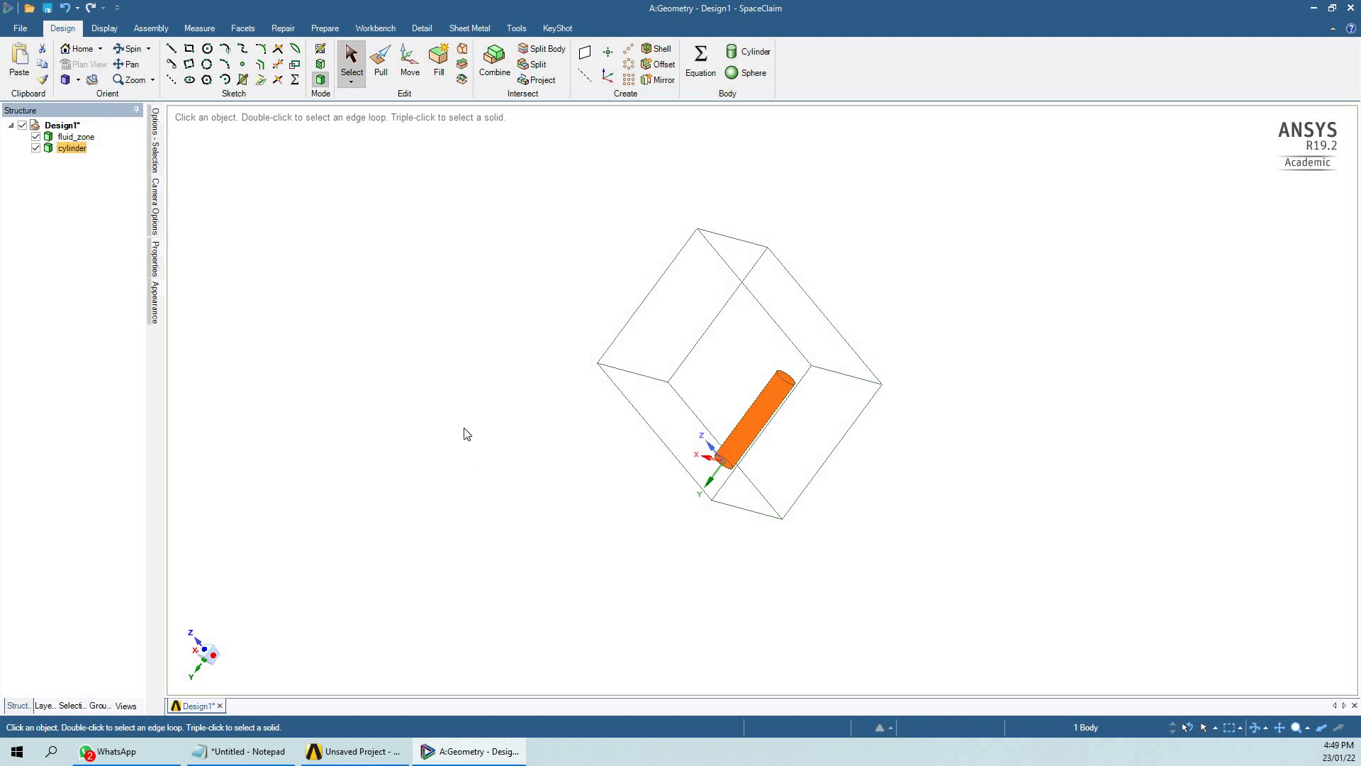
{"action": "scroll", "coordinate": [584, 419], "scroll_direction": "up", "scroll_amount": 3}
{"action": "mouse_move", "coordinate": [565, 416]}
{"action": "middle_mouse_down"}
{"action": "mouse_move", "coordinate": [576, 392]}
{"action": "mouse_move", "coordinate": [535, 425]}
{"action": "mouse_move", "coordinate": [695, 407]}
{"action": "mouse_move", "coordinate": [599, 329]}
{"action": "mouse_move", "coordinate": [439, 333]}
{"action": "mouse_move", "coordinate": [504, 270]}
{"action": "mouse_move", "coordinate": [954, 309]}
{"action": "mouse_move", "coordinate": [865, 532]}
{"action": "mouse_move", "coordinate": [960, 538]}
{"action": "middle_mouse_up"}
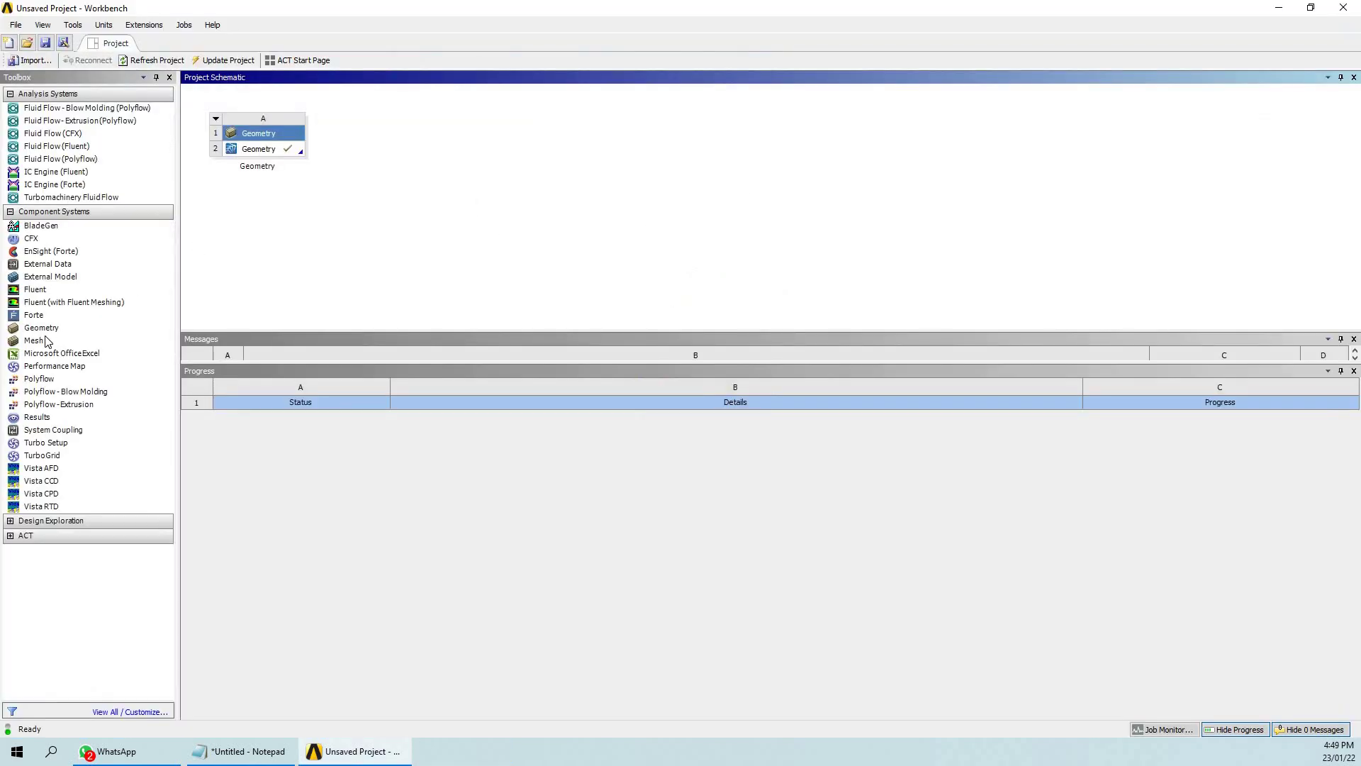
Step: Switch to Workbench and add a Mesh component system beside the Geometry system in the project schematic
{"action": "left_click_drag", "start_coordinate": [47, 341], "coordinate": [290, 155]}
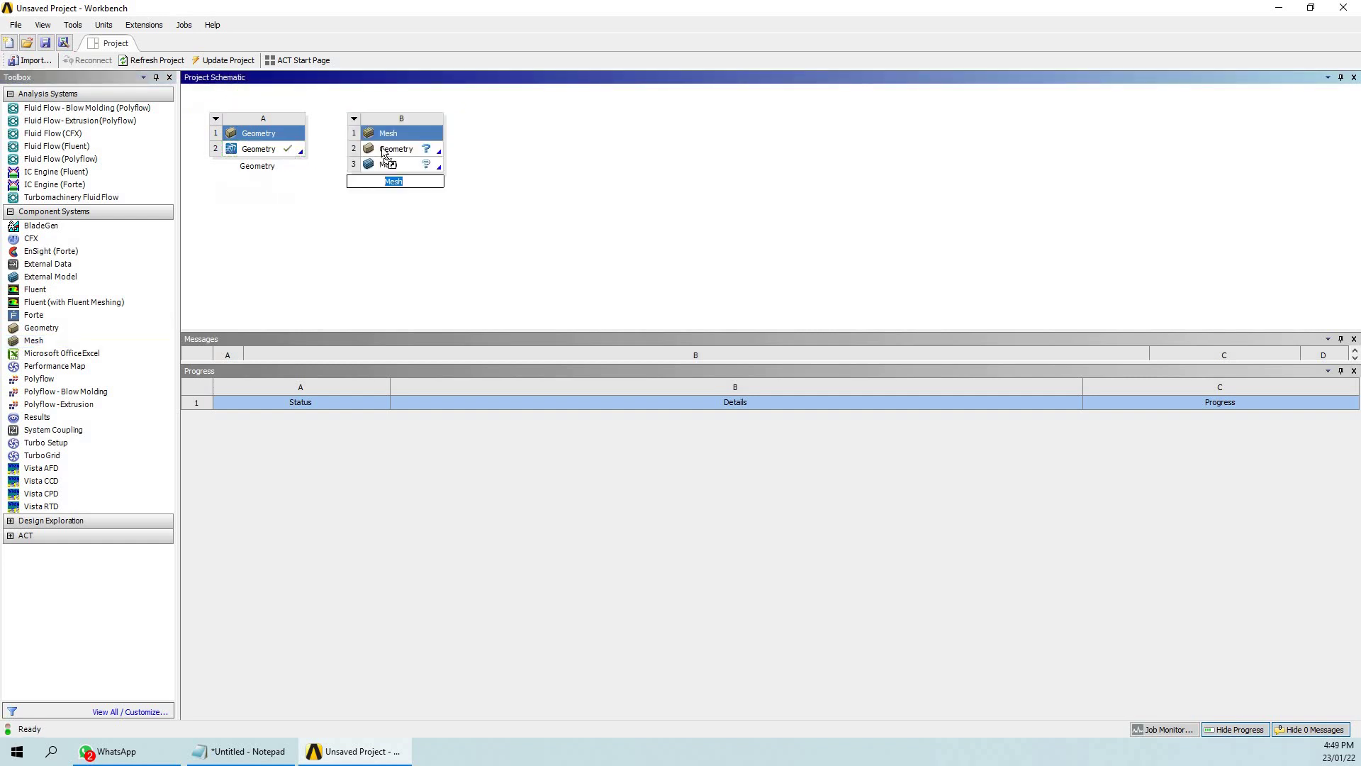
Step: Link the first geometry to the Mesh system and open its mesh cell in a maximized Meshing window
{"action": "double_click", "coordinate": [417, 167]}
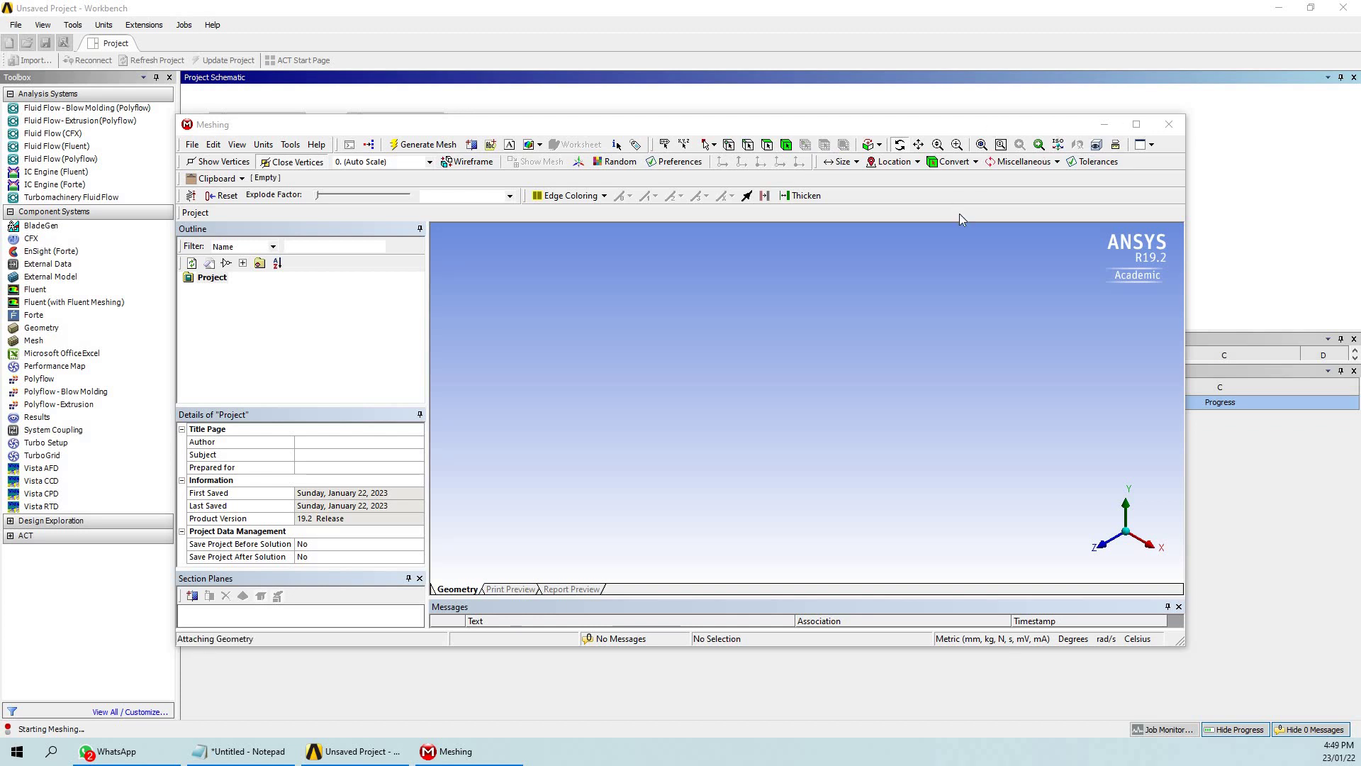
{"action": "left_click", "coordinate": [1136, 125]}
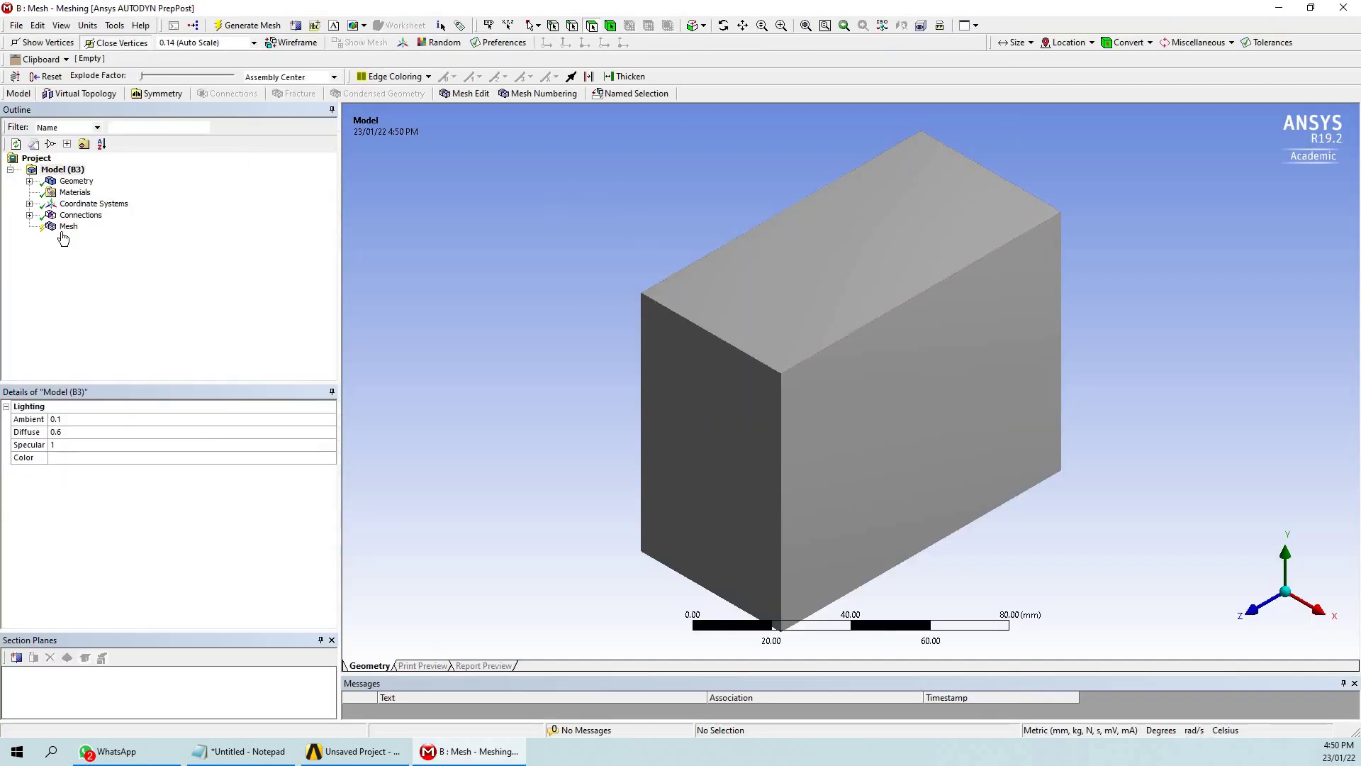
Step: Examine the contact region between fluid_zone and cylinder under Connections, and close Meshing
{"action": "left_click", "coordinate": [29, 215]}
{"action": "left_click", "coordinate": [49, 227]}
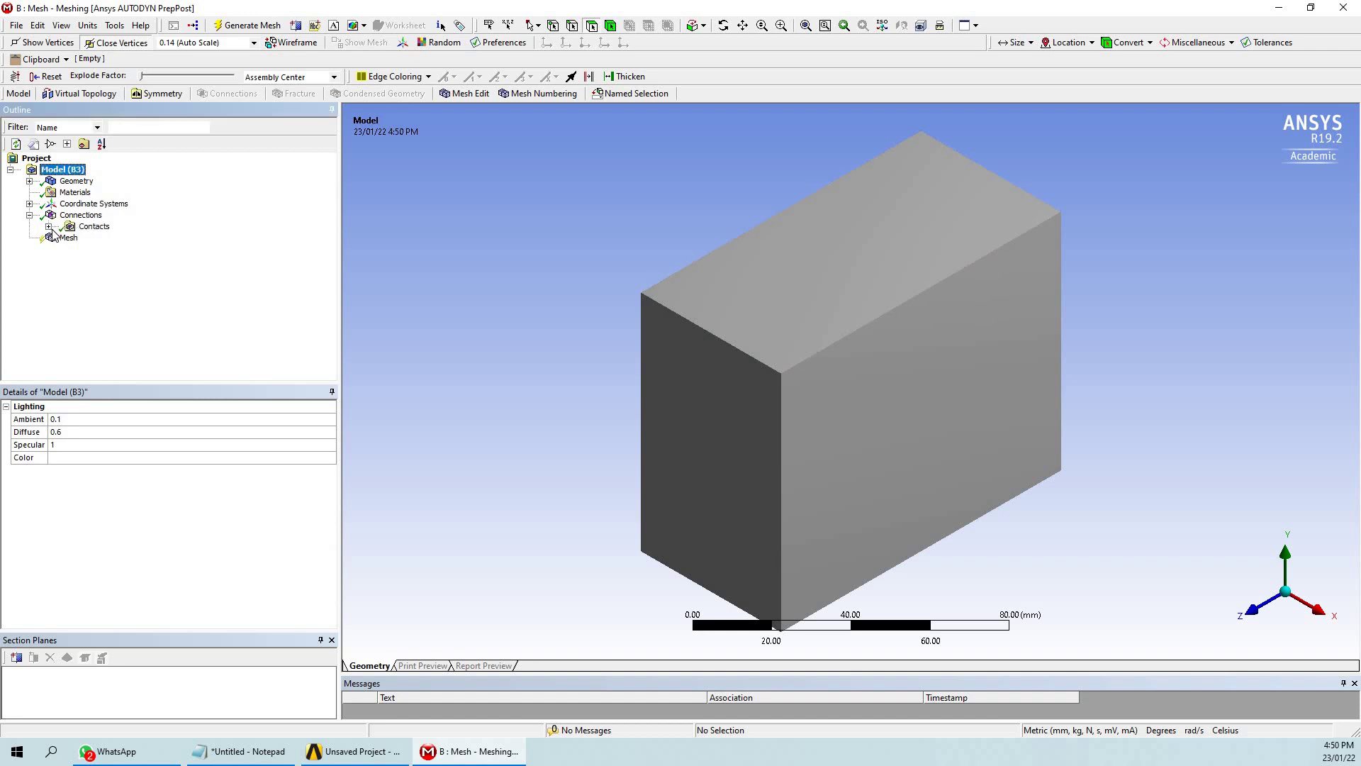
{"action": "left_click", "coordinate": [124, 238]}
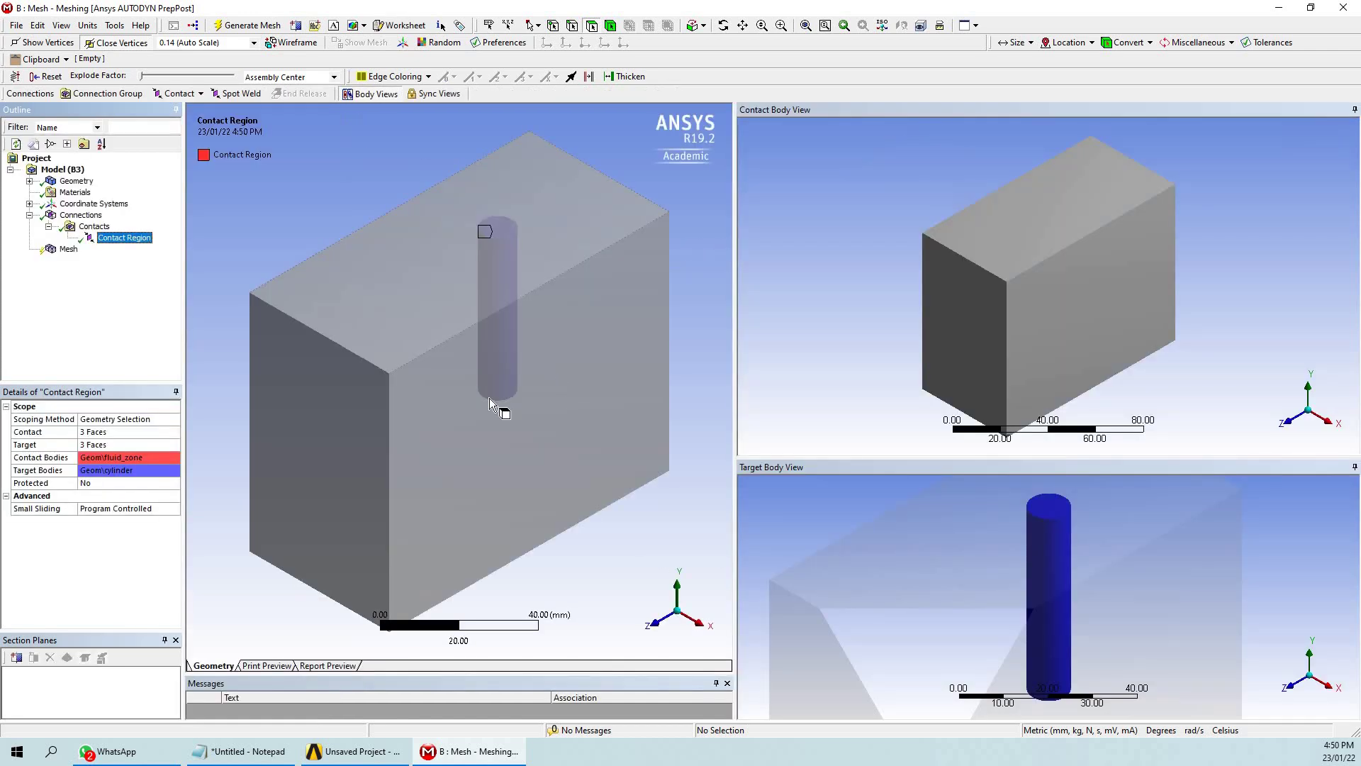
{"action": "scroll", "coordinate": [463, 402], "scroll_direction": "down", "scroll_amount": 2}
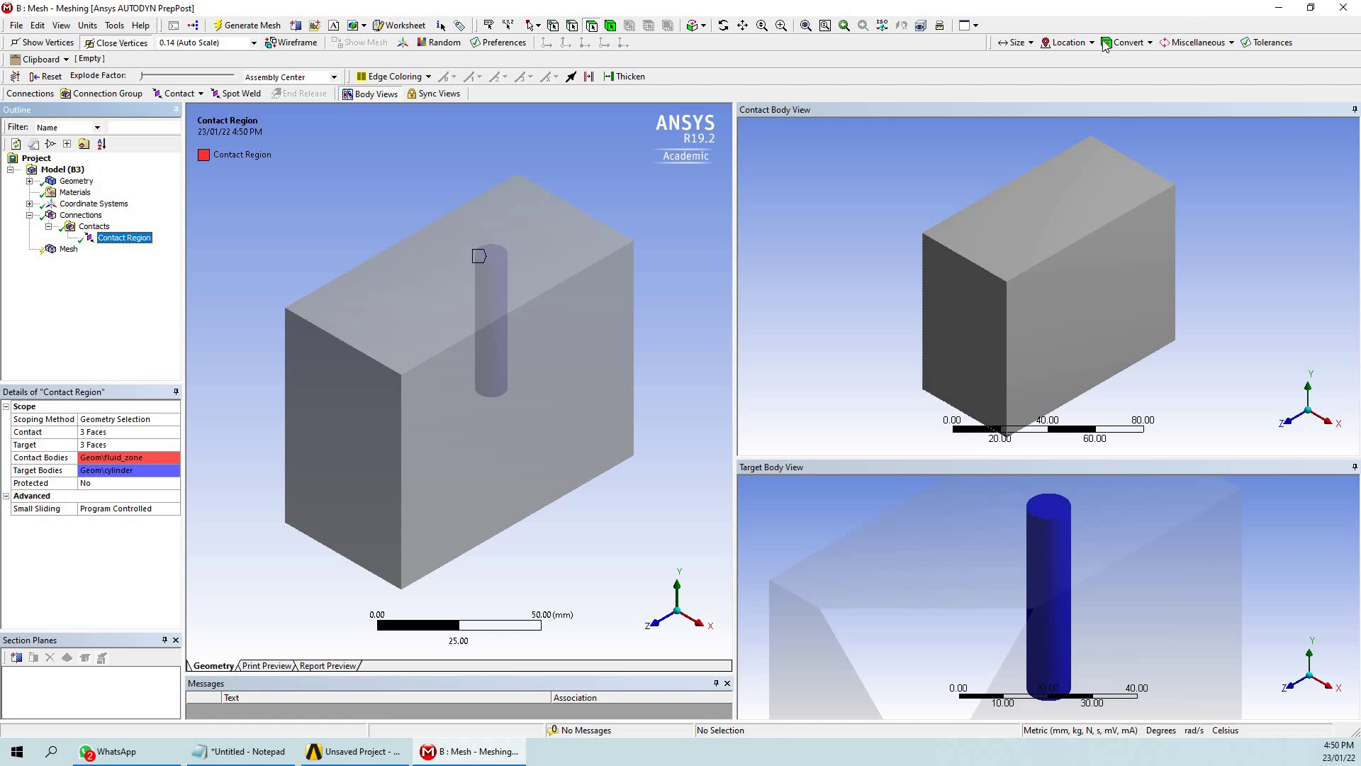
{"action": "left_click", "coordinate": [1344, 8]}
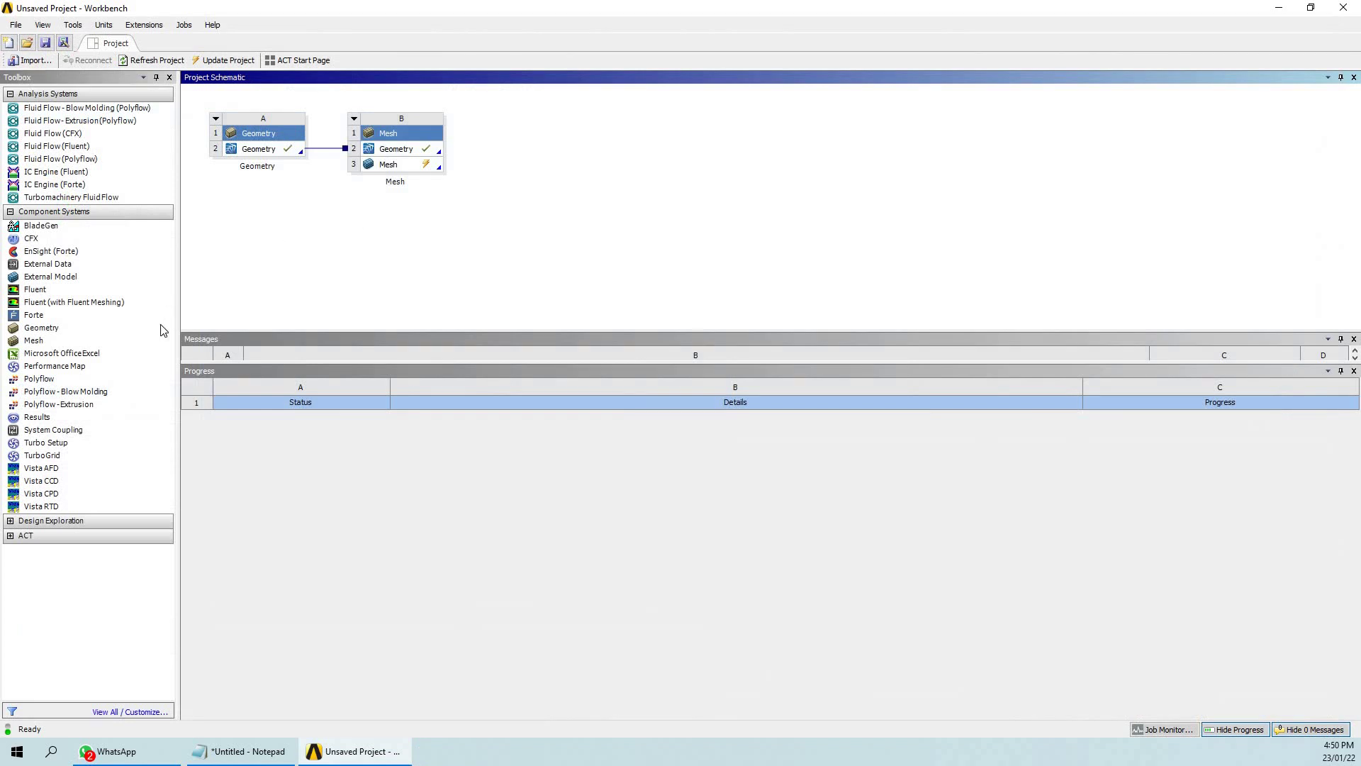
Step: Add a second Geometry component system below the first and open it in a maximized SpaceClaim window
{"action": "left_click_drag", "start_coordinate": [41, 328], "coordinate": [278, 272]}
{"action": "double_click", "coordinate": [288, 267]}
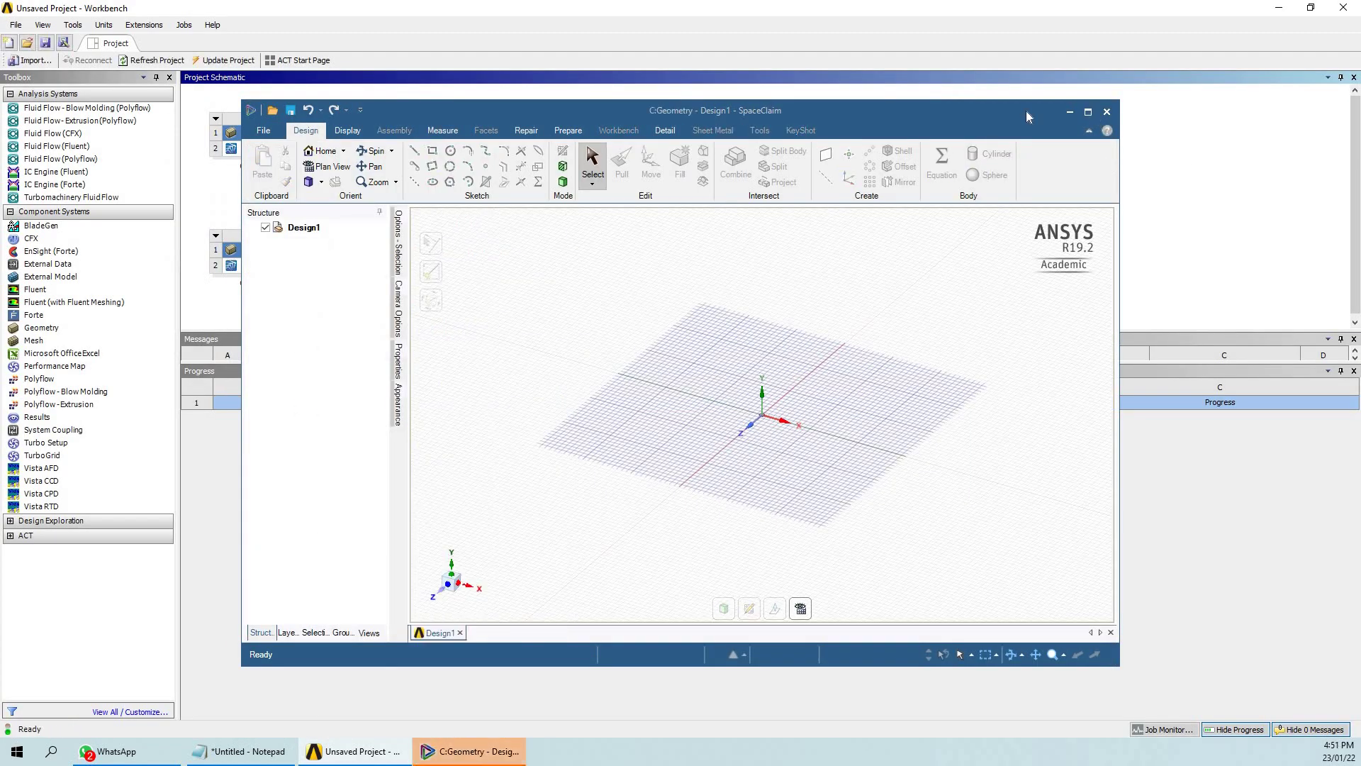
{"action": "double_click", "coordinate": [972, 116]}
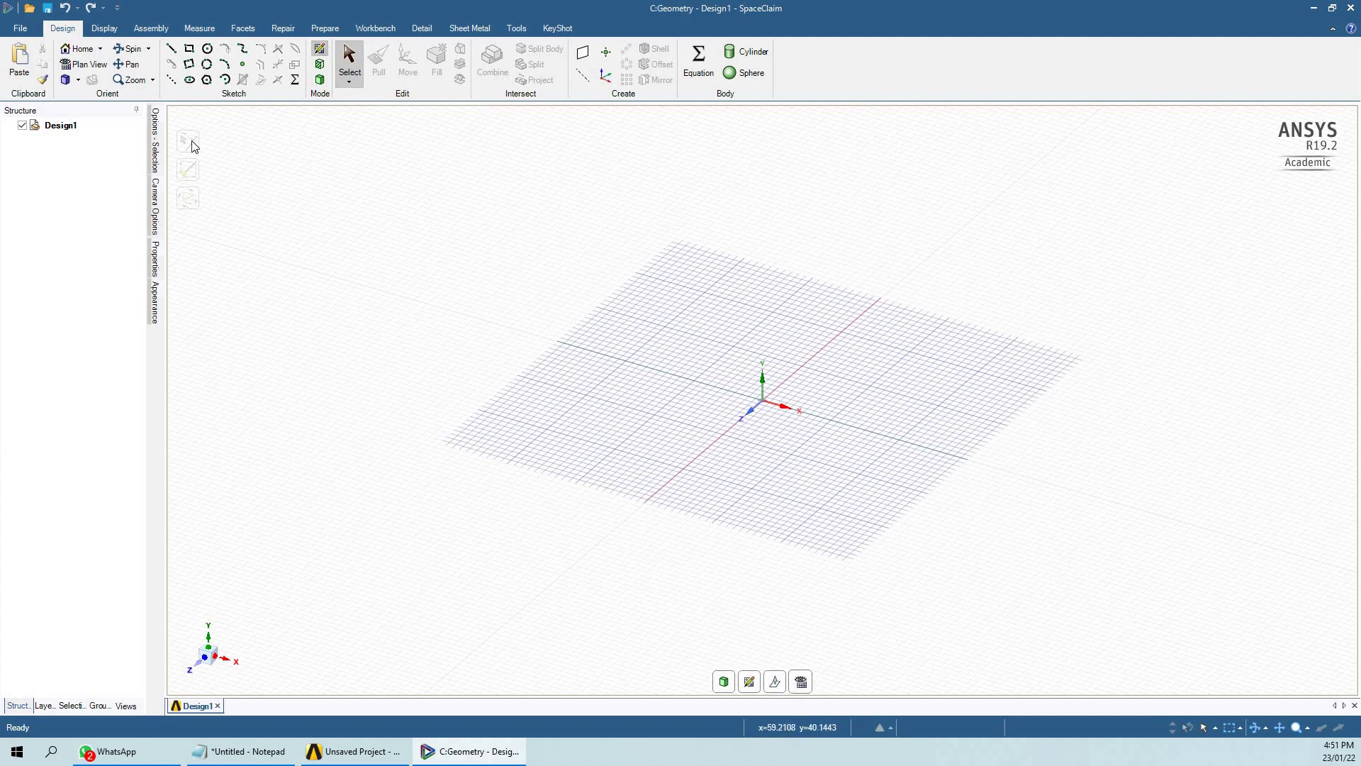
Step: Sketch a circle of 10 mm diameter centred on the origin in plan view
{"action": "left_click", "coordinate": [801, 681]}
{"action": "left_click", "coordinate": [207, 49]}
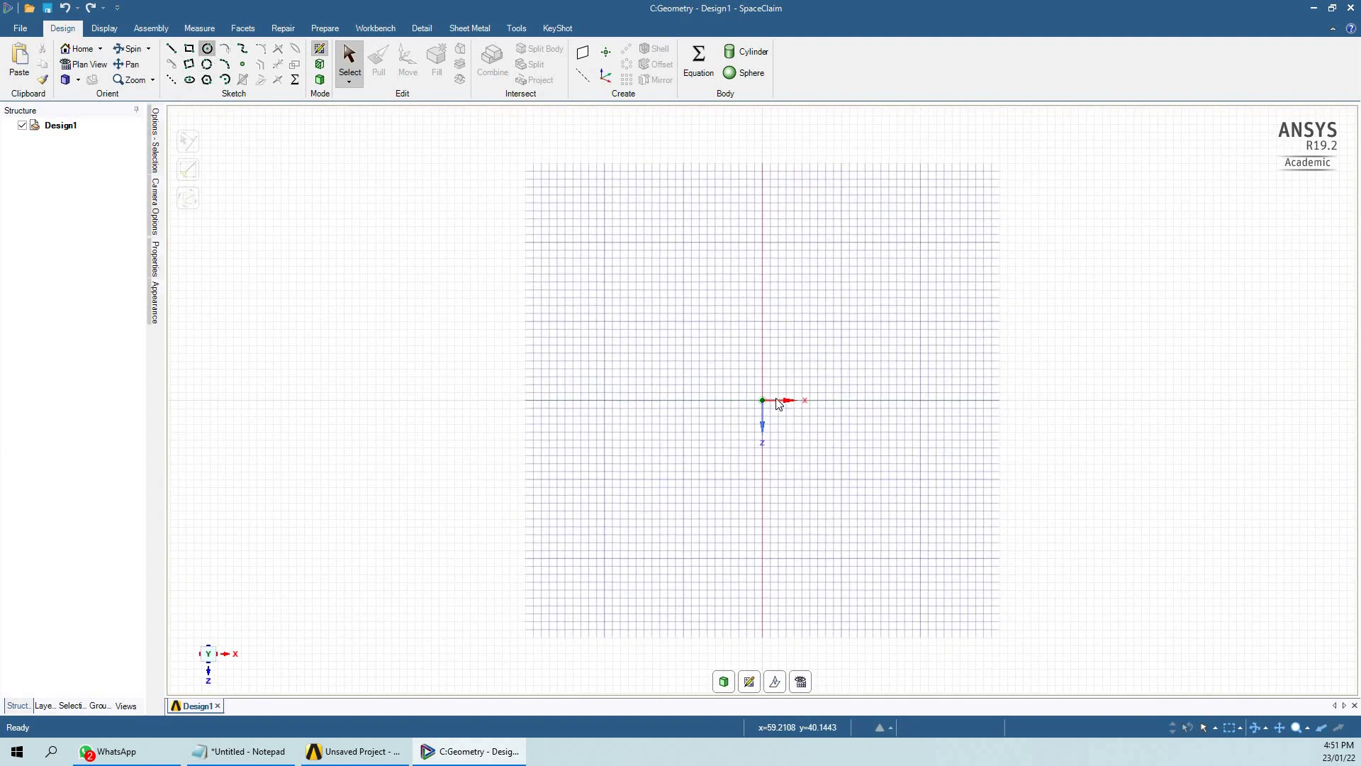
{"action": "left_click", "coordinate": [791, 439]}
{"action": "key", "text": "Return"}
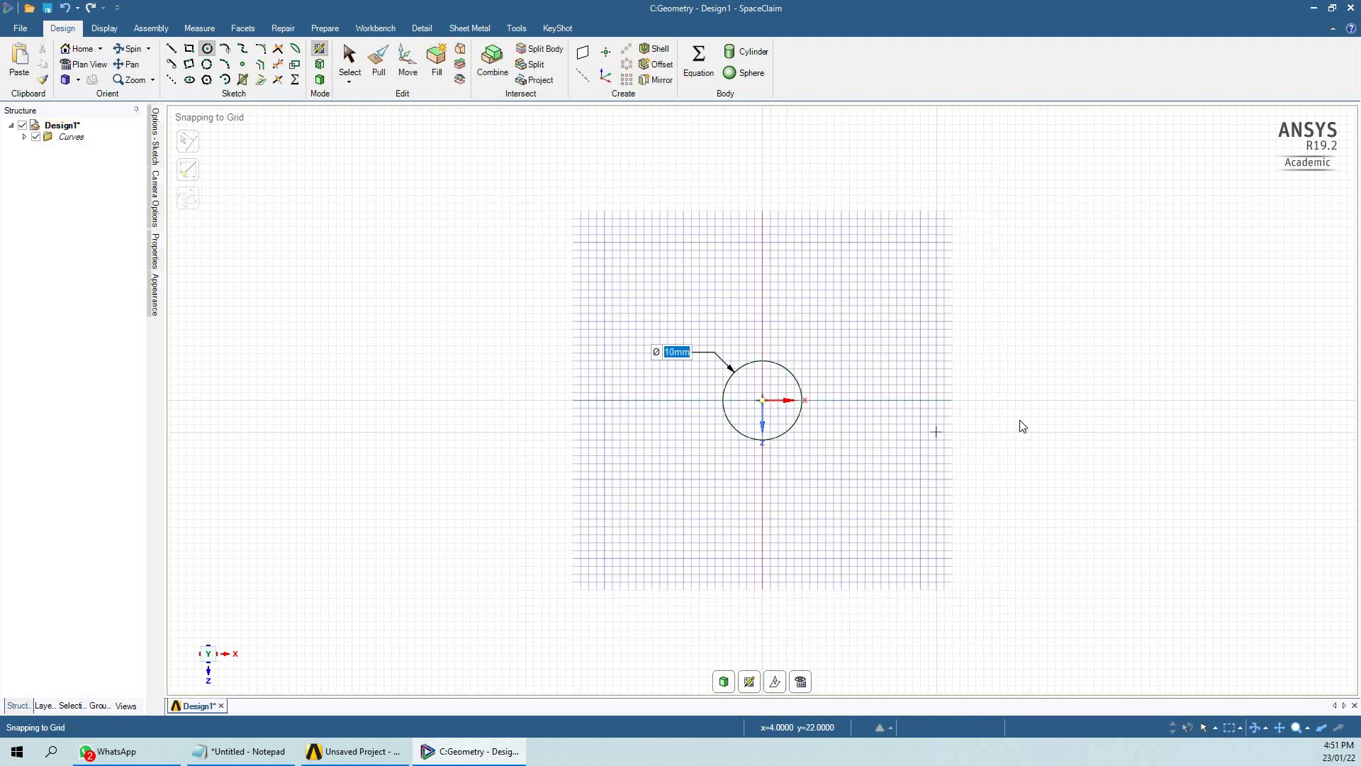
{"action": "scroll", "coordinate": [1013, 424], "scroll_direction": "up", "scroll_amount": 2}
{"action": "scroll", "coordinate": [993, 419], "scroll_direction": "down", "scroll_amount": 4}
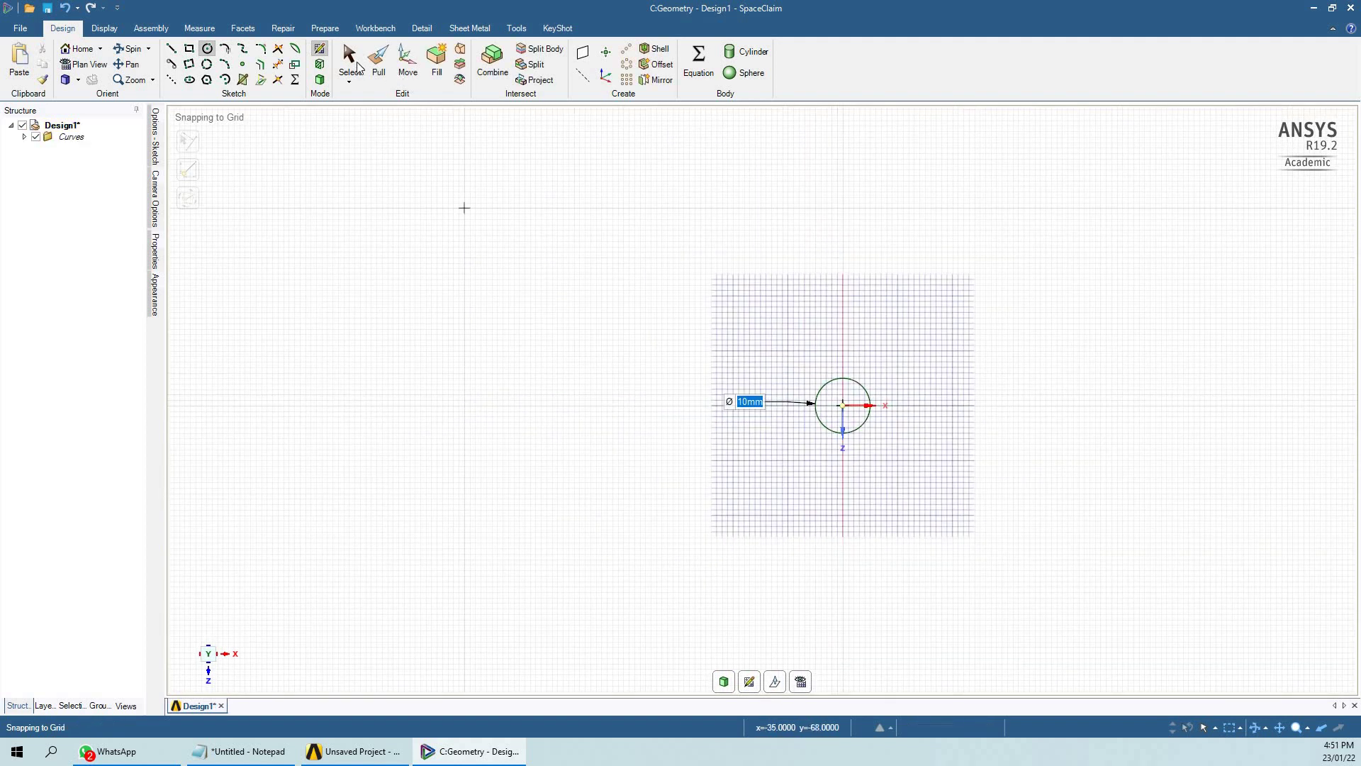
Step: Pull the 10 mm circle into a long solid cylinder below the sketch plane
{"action": "left_click", "coordinate": [320, 80]}
{"action": "middle_click_drag", "start_coordinate": [820, 451], "coordinate": [785, 445]}
{"action": "left_click_drag", "start_coordinate": [1064, 402], "coordinate": [1067, 461]}
{"action": "middle_click_drag", "start_coordinate": [809, 503], "coordinate": [899, 398]}
{"action": "left_click", "coordinate": [899, 387]}
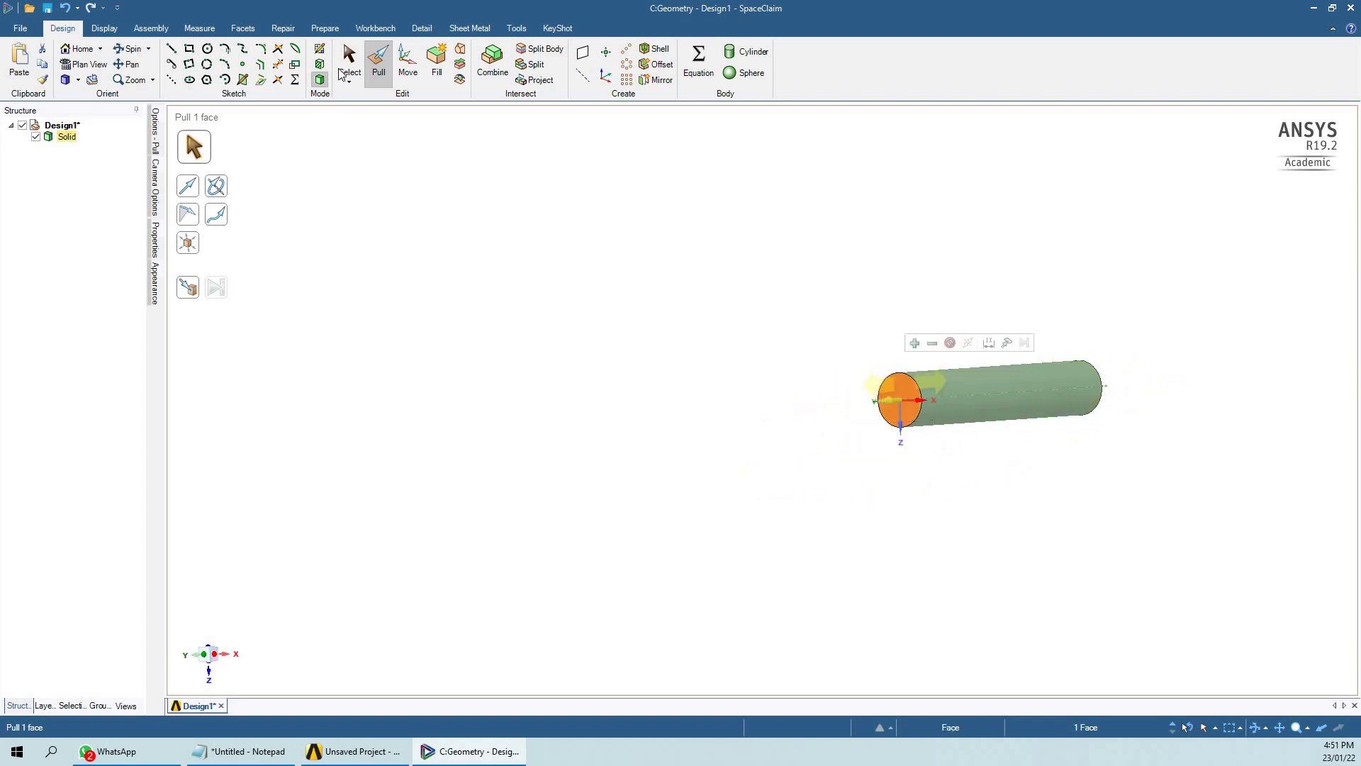
{"action": "left_click", "coordinate": [194, 145]}
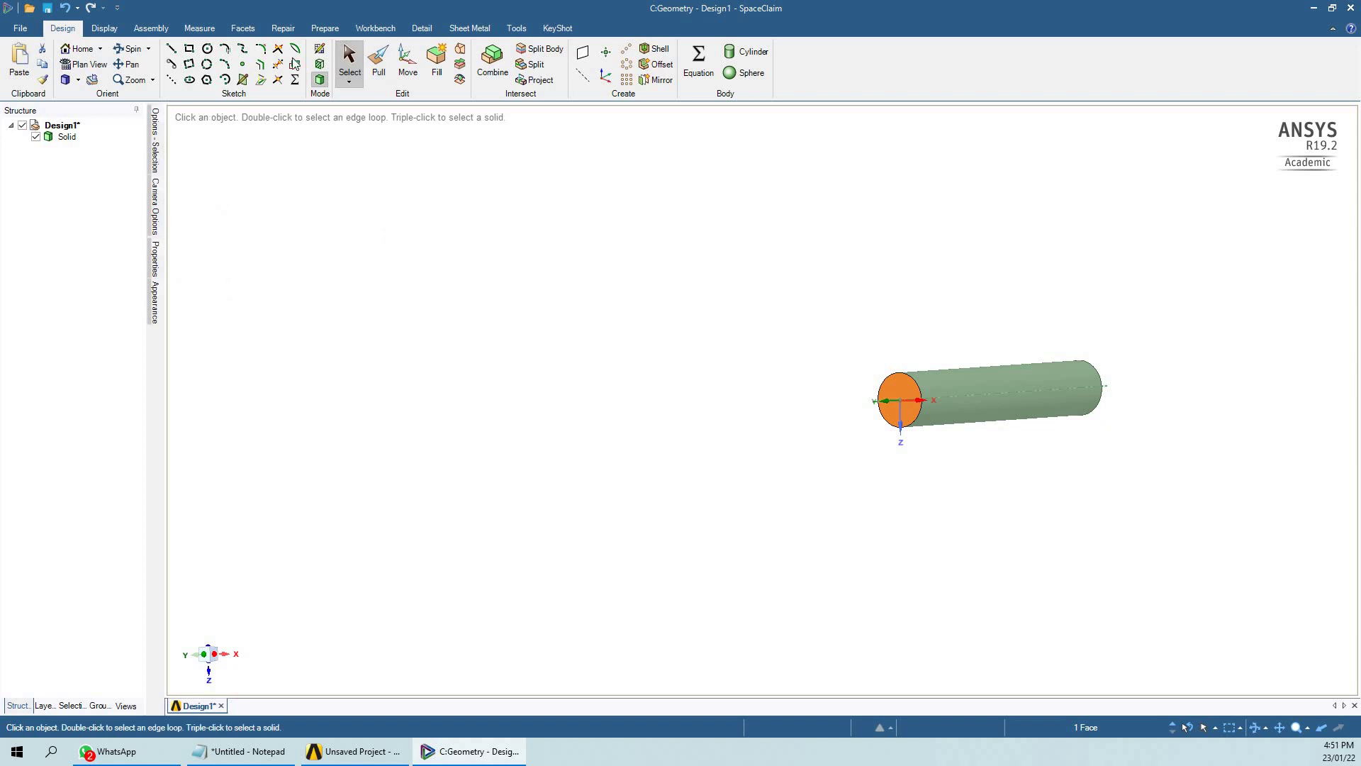
Step: Start a sketch on the horizontal plane and move its grid a short distance above the cylinder's upper end
{"action": "left_click", "coordinate": [320, 49]}
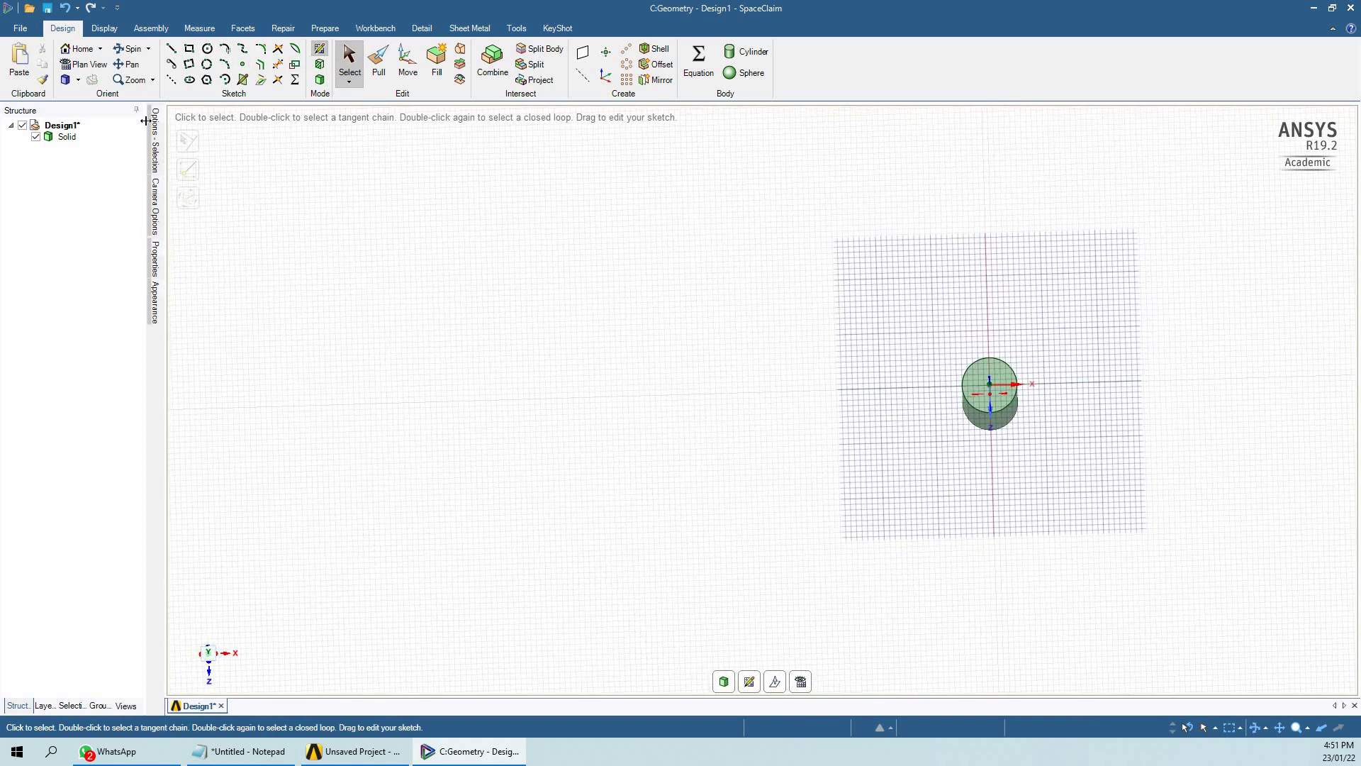
{"action": "left_click", "coordinate": [189, 48]}
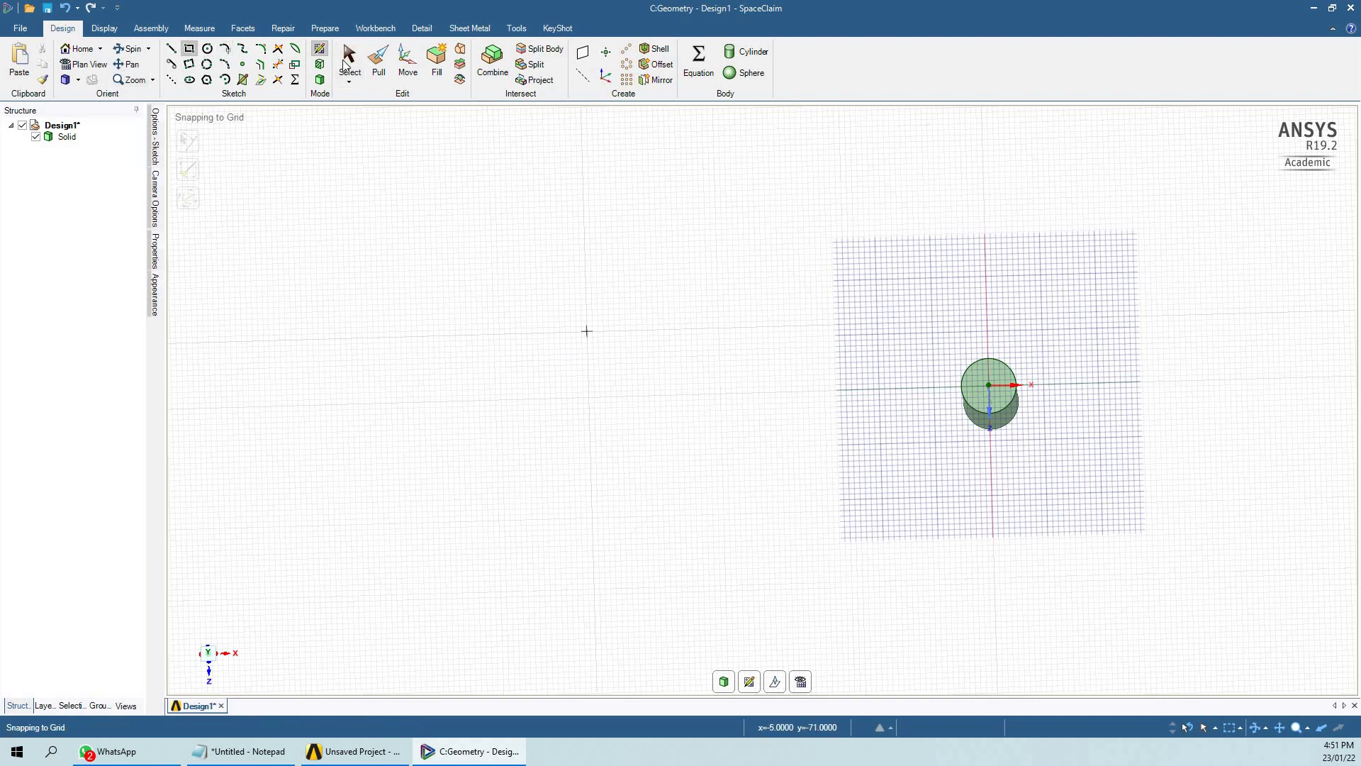
{"action": "key", "text": "s"}
{"action": "mouse_move", "coordinate": [982, 498]}
{"action": "middle_mouse_down"}
{"action": "mouse_move", "coordinate": [984, 425]}
{"action": "mouse_move", "coordinate": [1014, 390]}
{"action": "mouse_move", "coordinate": [988, 419]}
{"action": "mouse_move", "coordinate": [983, 398]}
{"action": "middle_mouse_up"}
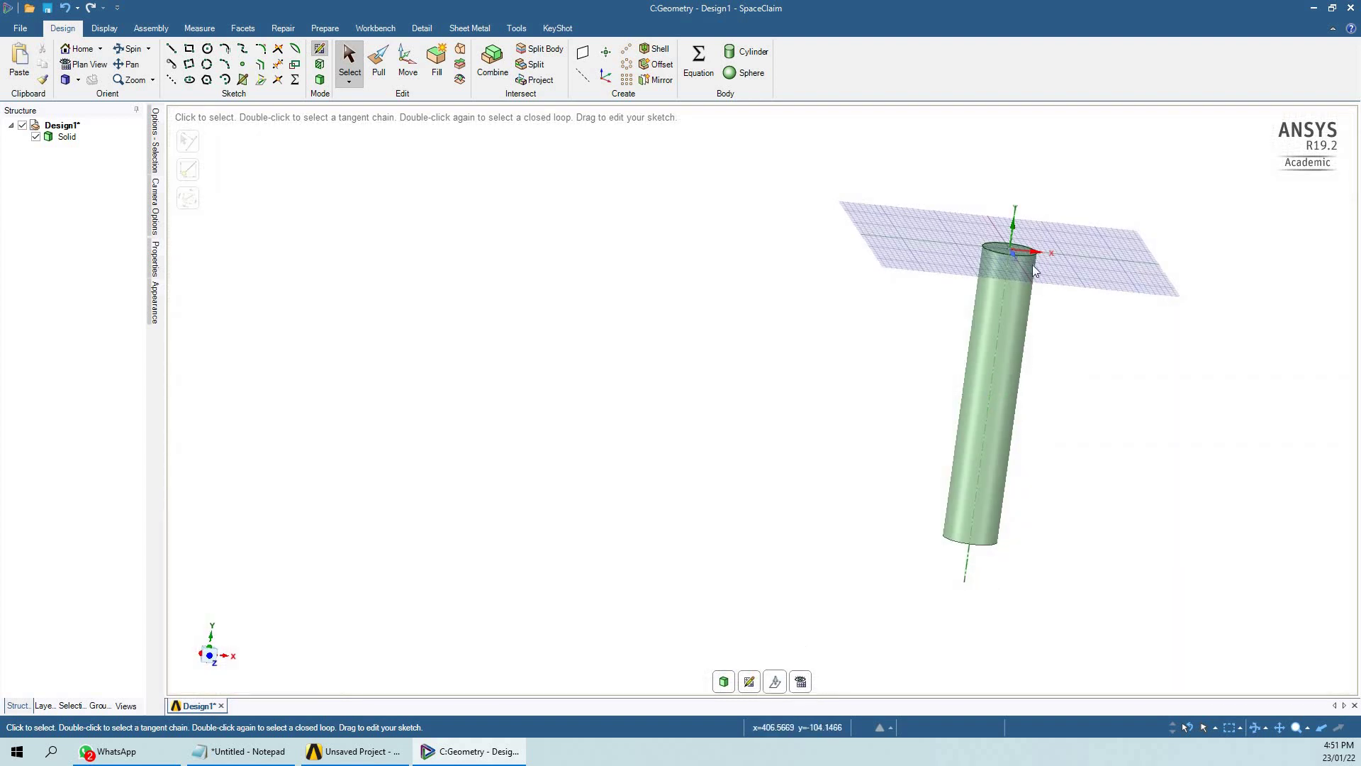
{"action": "left_click", "coordinate": [774, 682]}
{"action": "left_click_drag", "start_coordinate": [1023, 211], "coordinate": [1025, 183]}
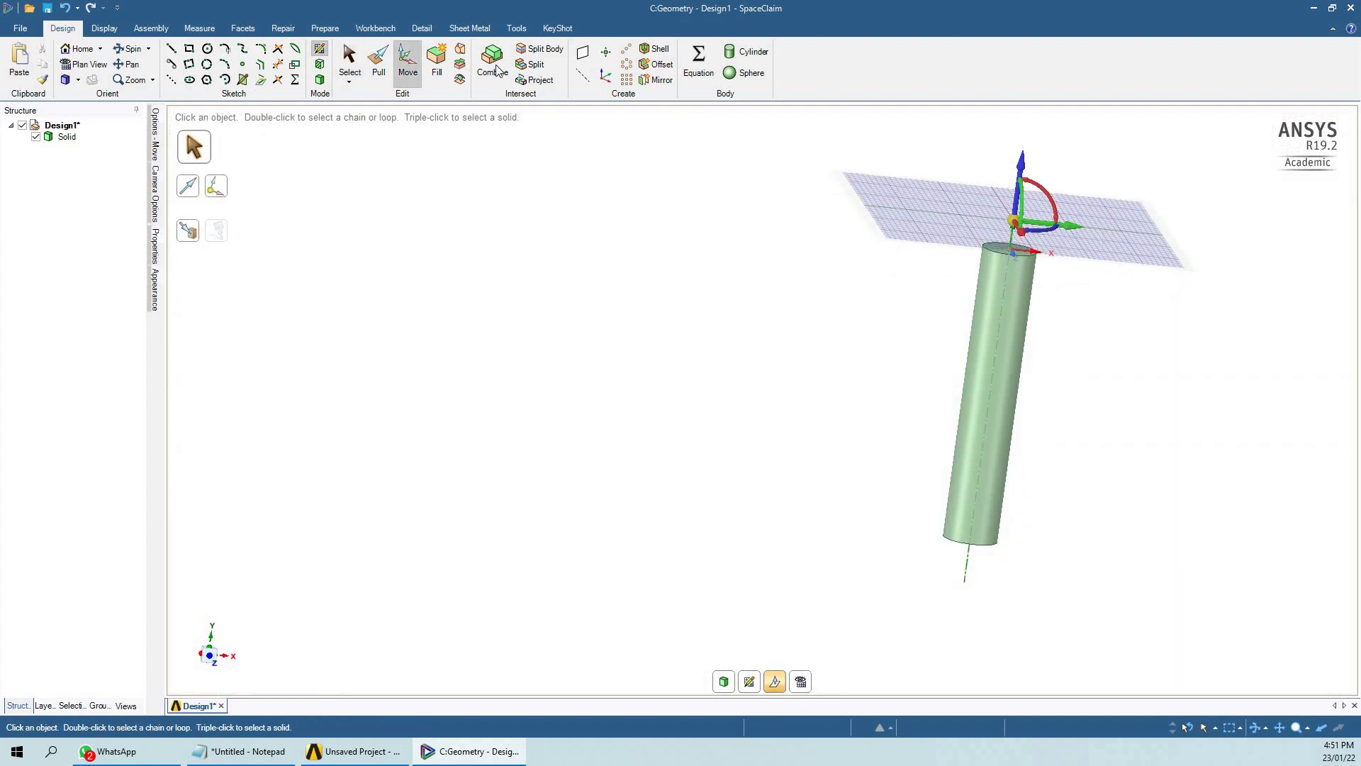
{"action": "left_click", "coordinate": [349, 60]}
Step: Sketch a 26 mm by 26 mm square around the cylinder in plan view
{"action": "key", "text": "v"}
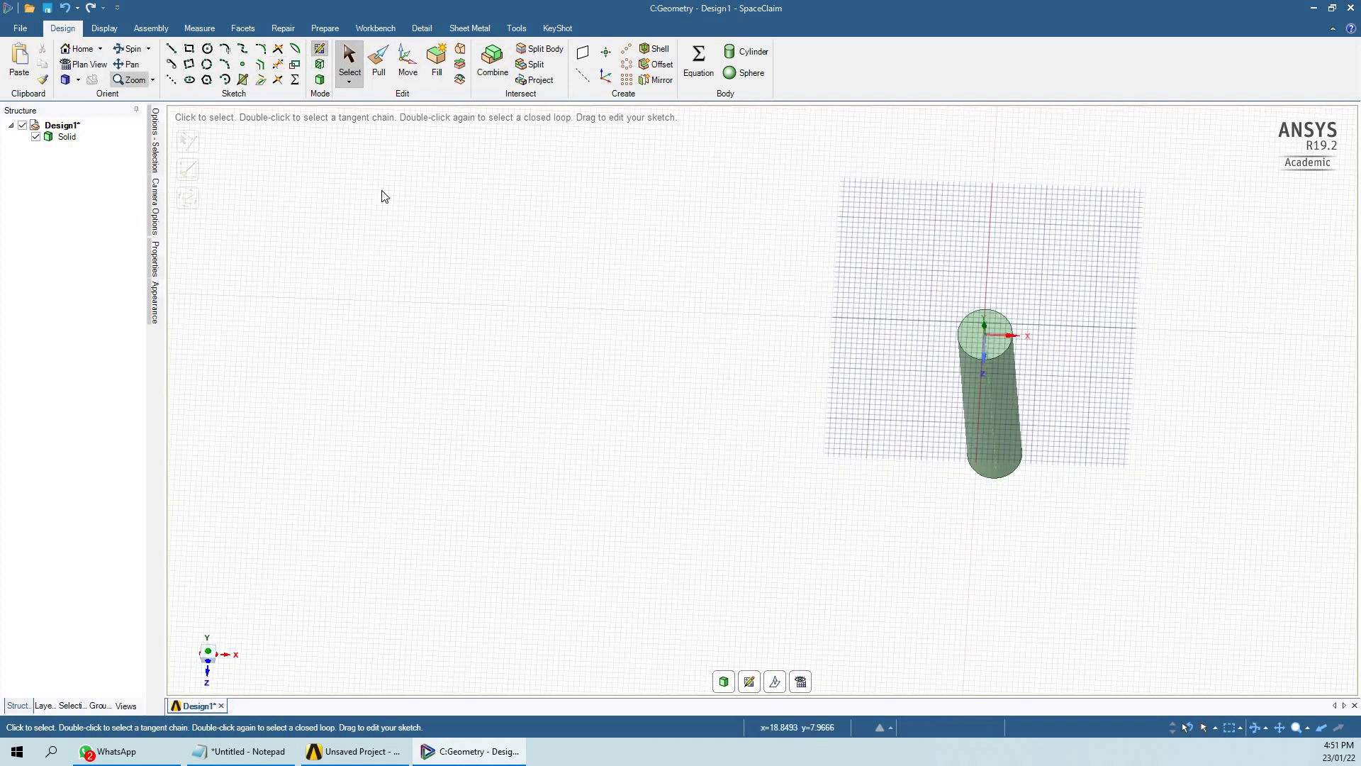
{"action": "key", "text": "v"}
{"action": "left_click", "coordinate": [190, 48]}
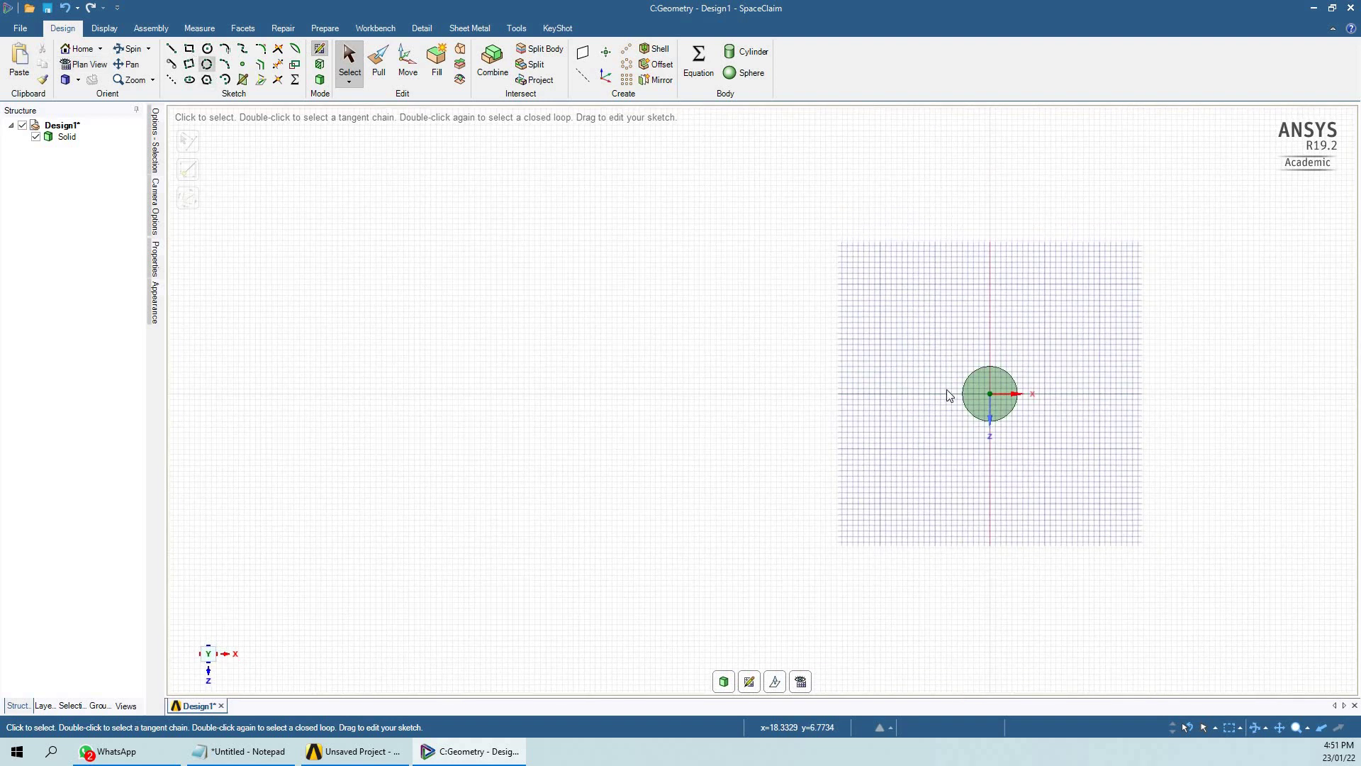
{"action": "left_click", "coordinate": [923, 339]}
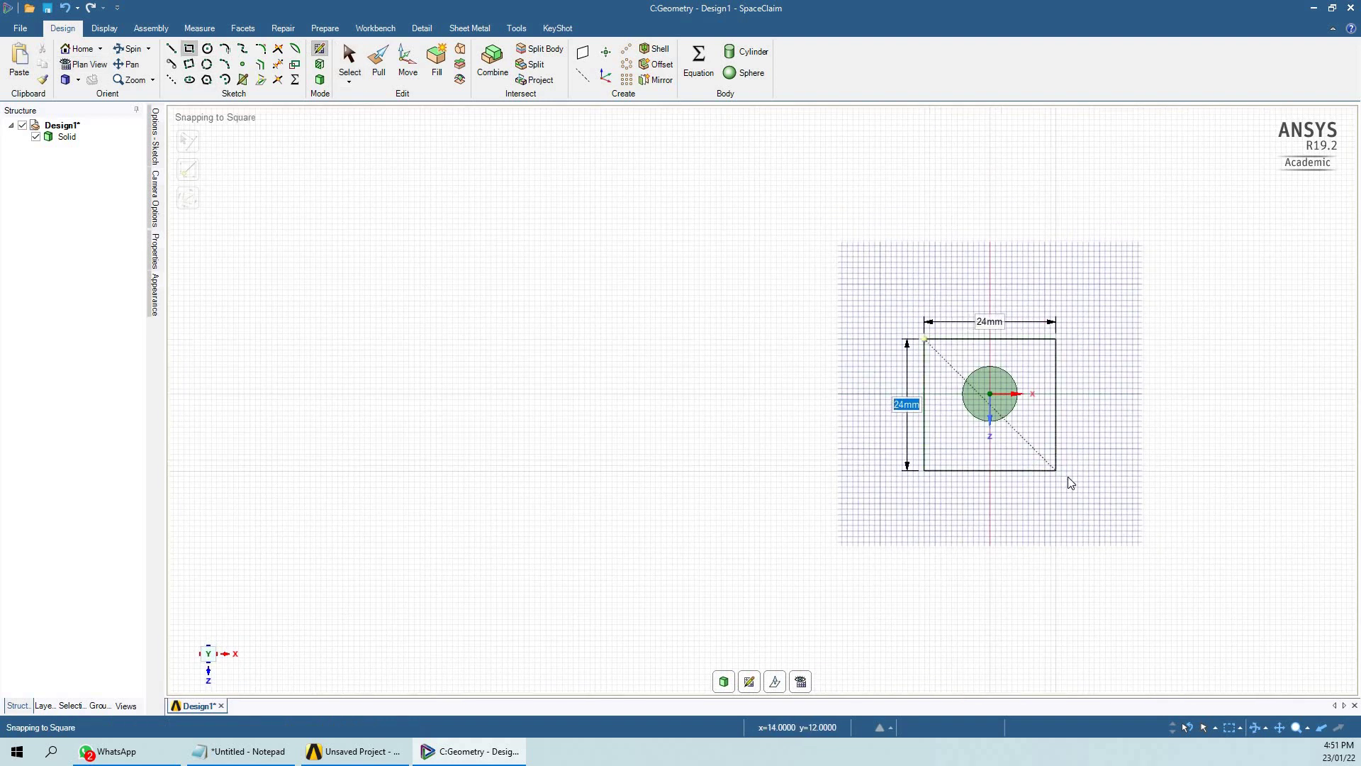
{"action": "key", "text": "Return"}
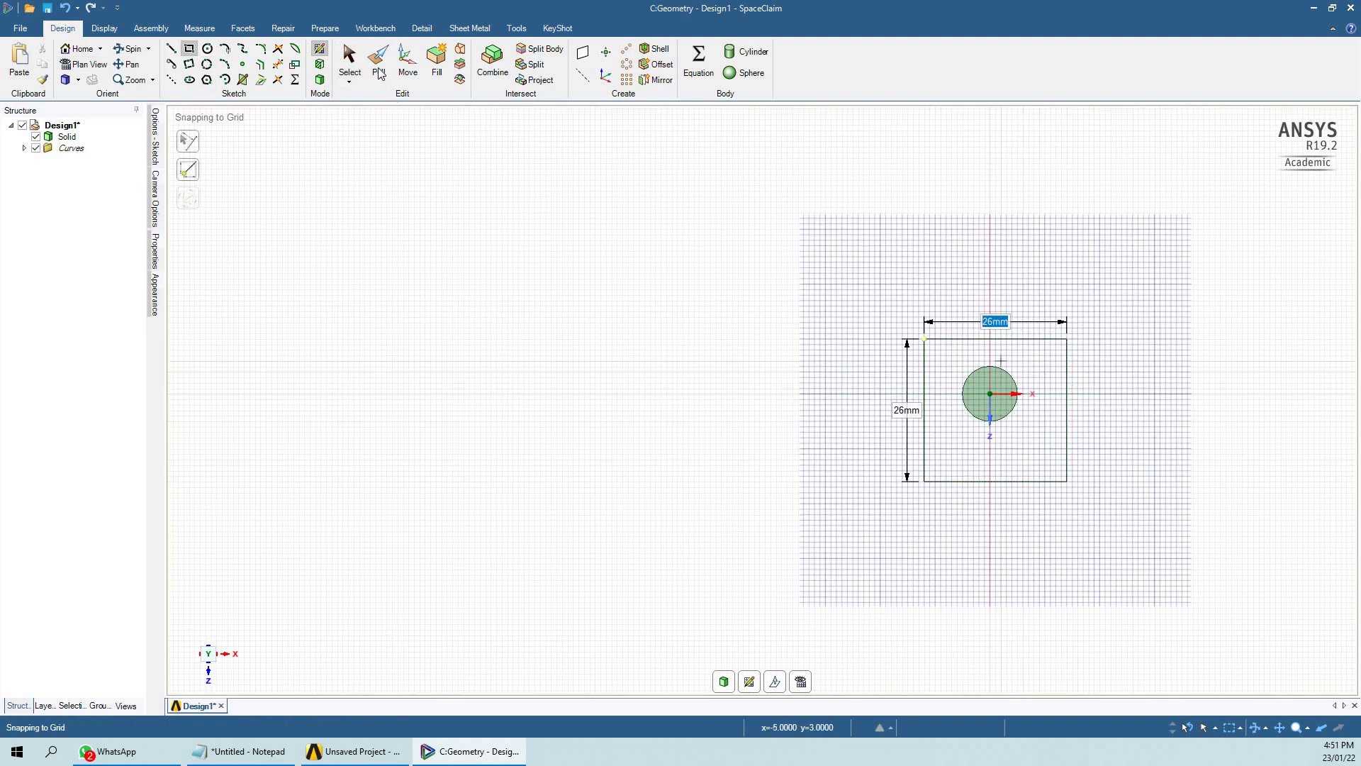
Step: Pull the square into a block about 65 mm long that encloses the whole cylinder
{"action": "key", "text": "p"}
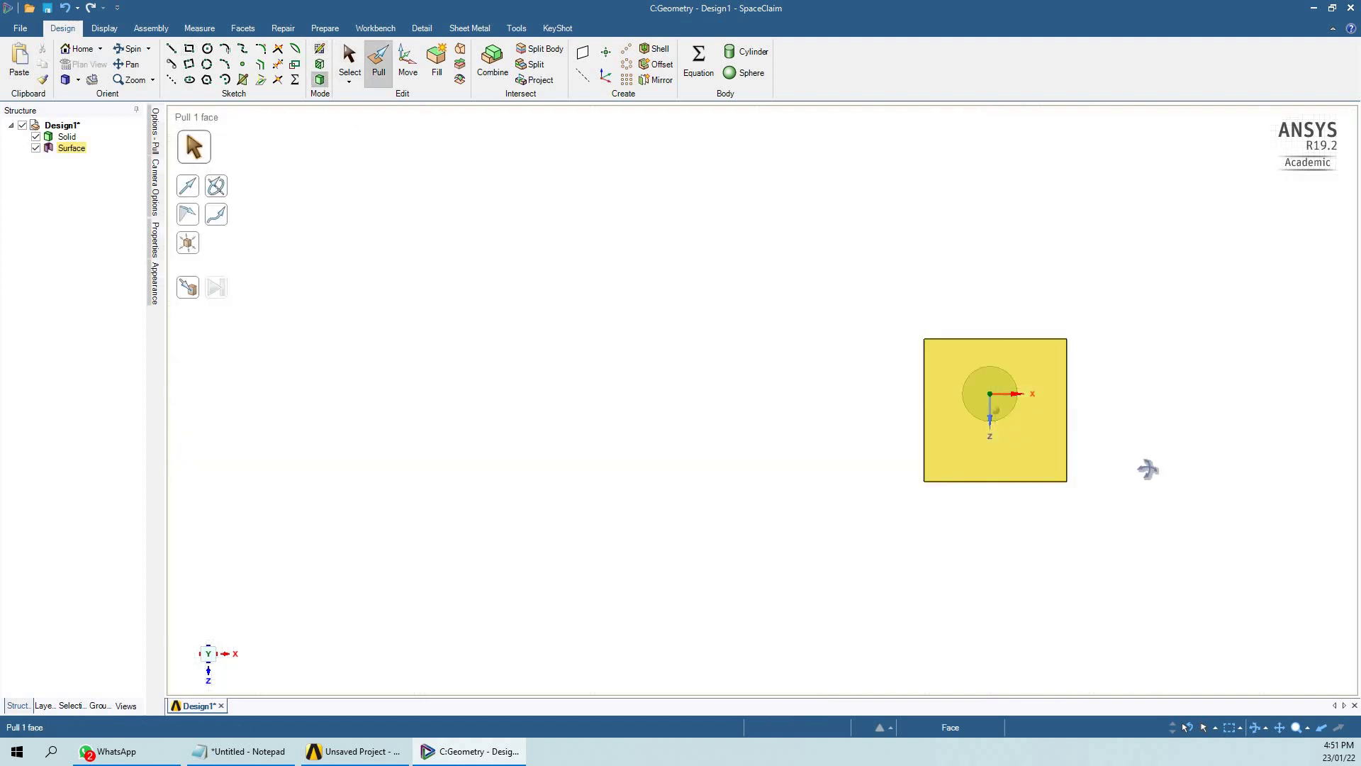
{"action": "left_click", "coordinate": [1023, 477]}
{"action": "mouse_move", "coordinate": [1024, 477]}
{"action": "middle_mouse_down"}
{"action": "mouse_move", "coordinate": [822, 426]}
{"action": "mouse_move", "coordinate": [866, 359]}
{"action": "middle_mouse_up"}
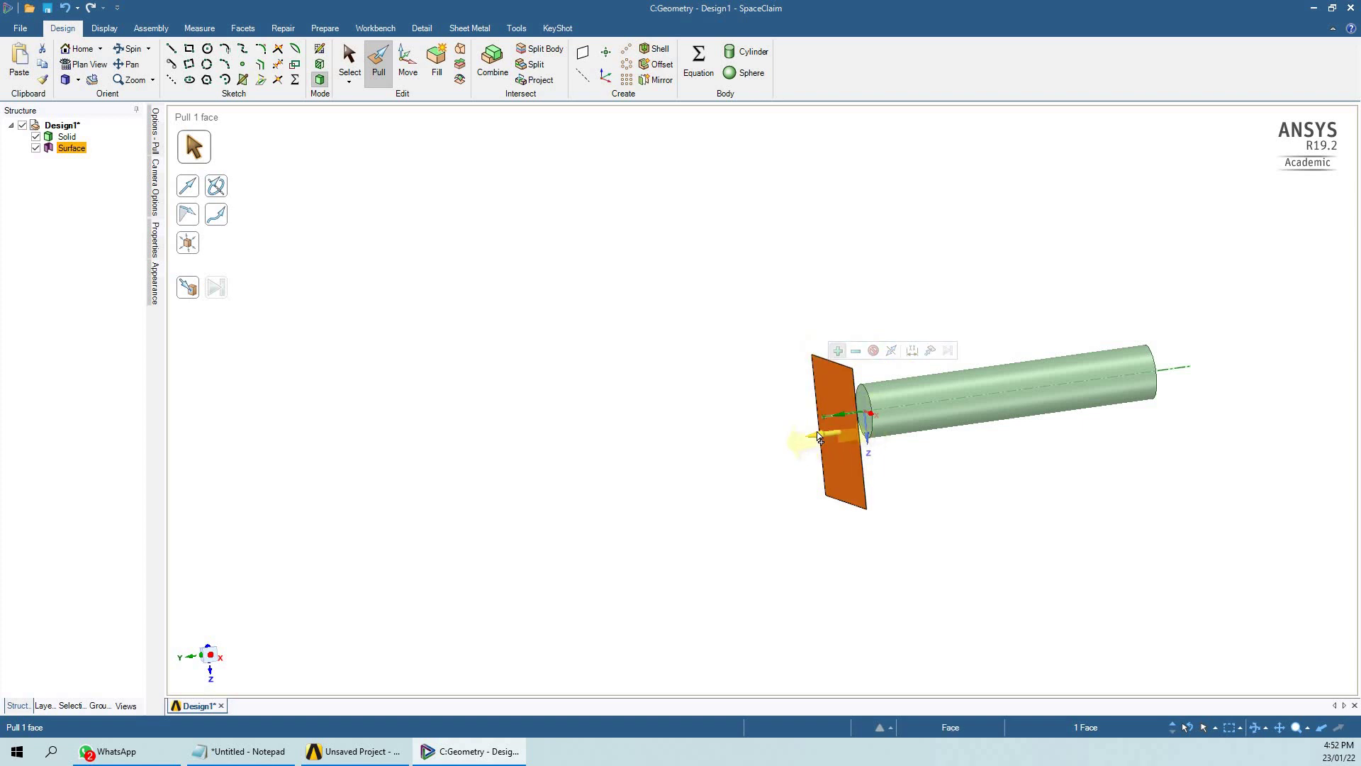
{"action": "left_click_drag", "start_coordinate": [1100, 399], "coordinate": [589, 305]}
Step: Set the graphics style to wireframe and inspect the cylinder inside the block
{"action": "left_click", "coordinate": [107, 29]}
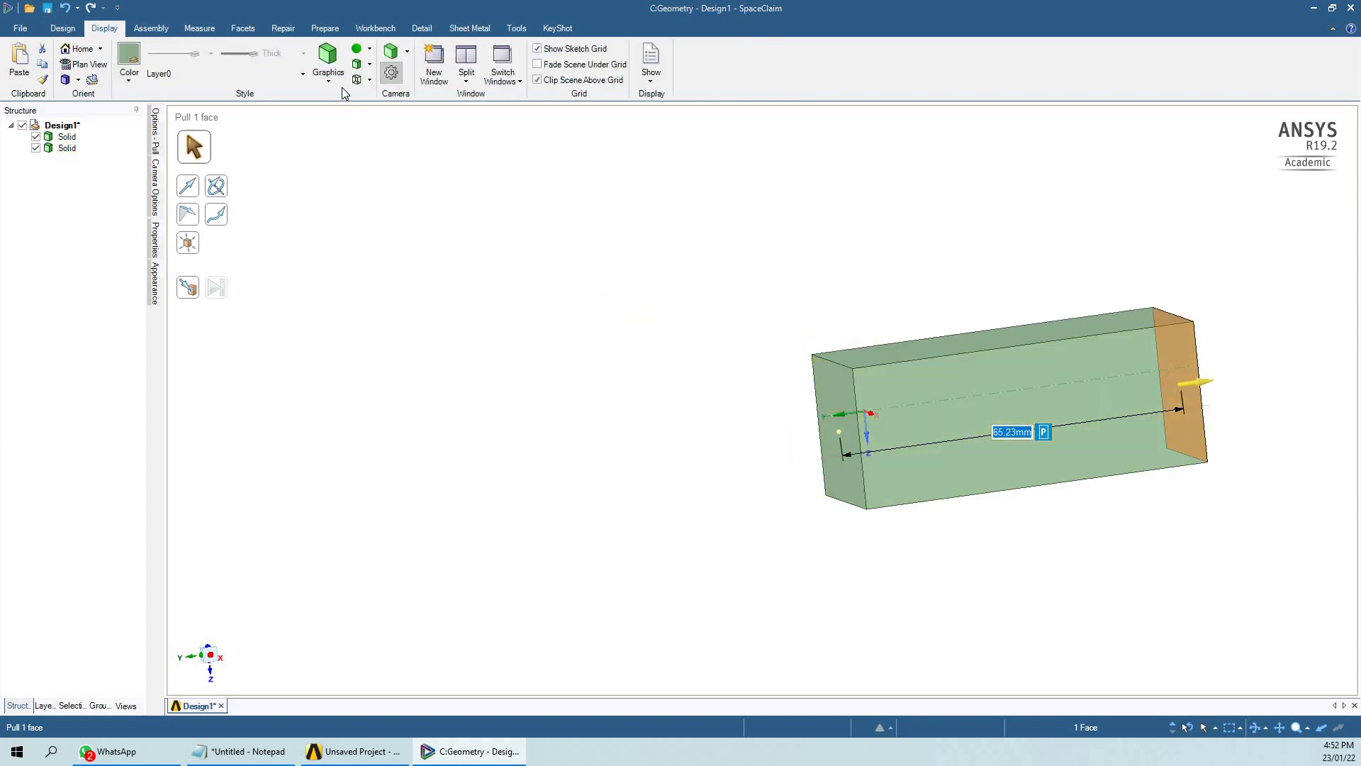
{"action": "left_click", "coordinate": [328, 75]}
{"action": "left_click", "coordinate": [355, 129]}
{"action": "middle_click_drag", "start_coordinate": [843, 482], "coordinate": [938, 565]}
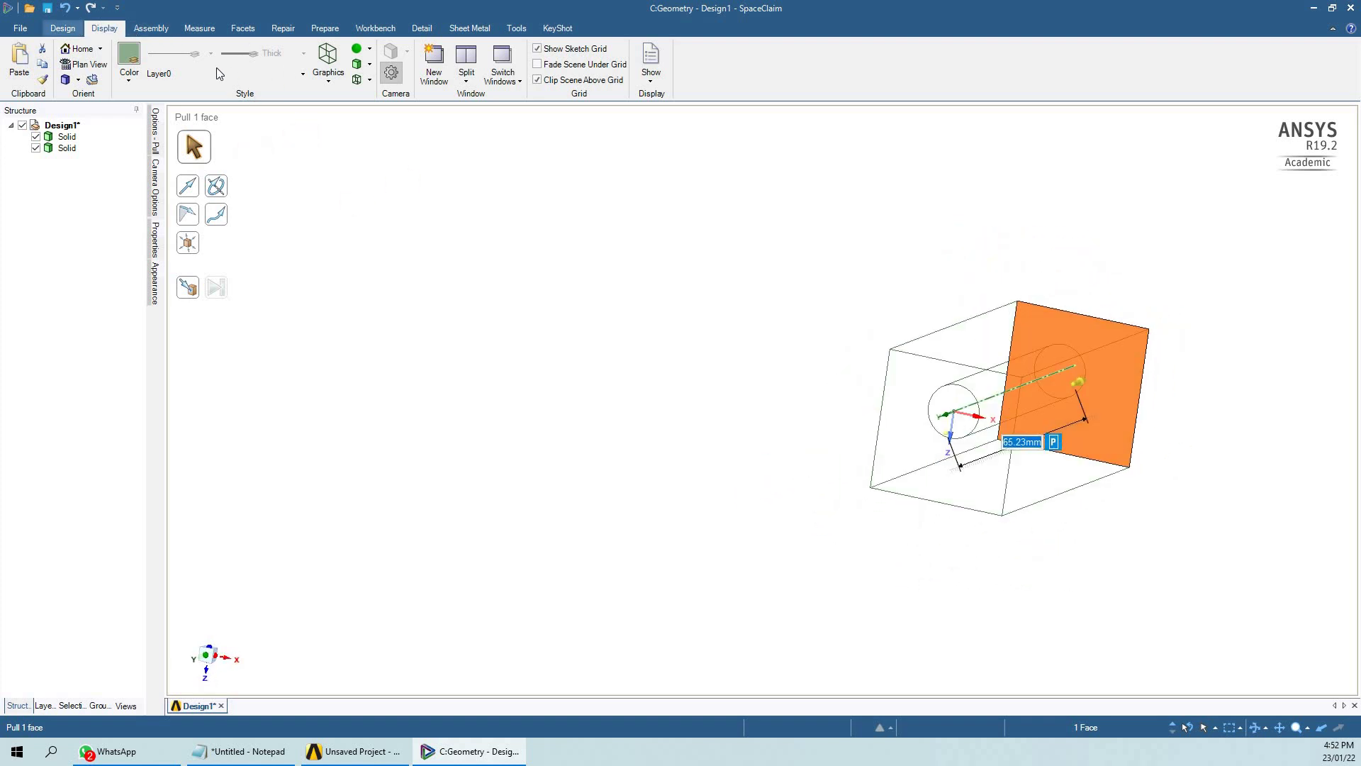
Step: Rename the inner round solid in the structure tree as cylinder
{"action": "left_click", "coordinate": [70, 28]}
{"action": "left_click", "coordinate": [354, 68]}
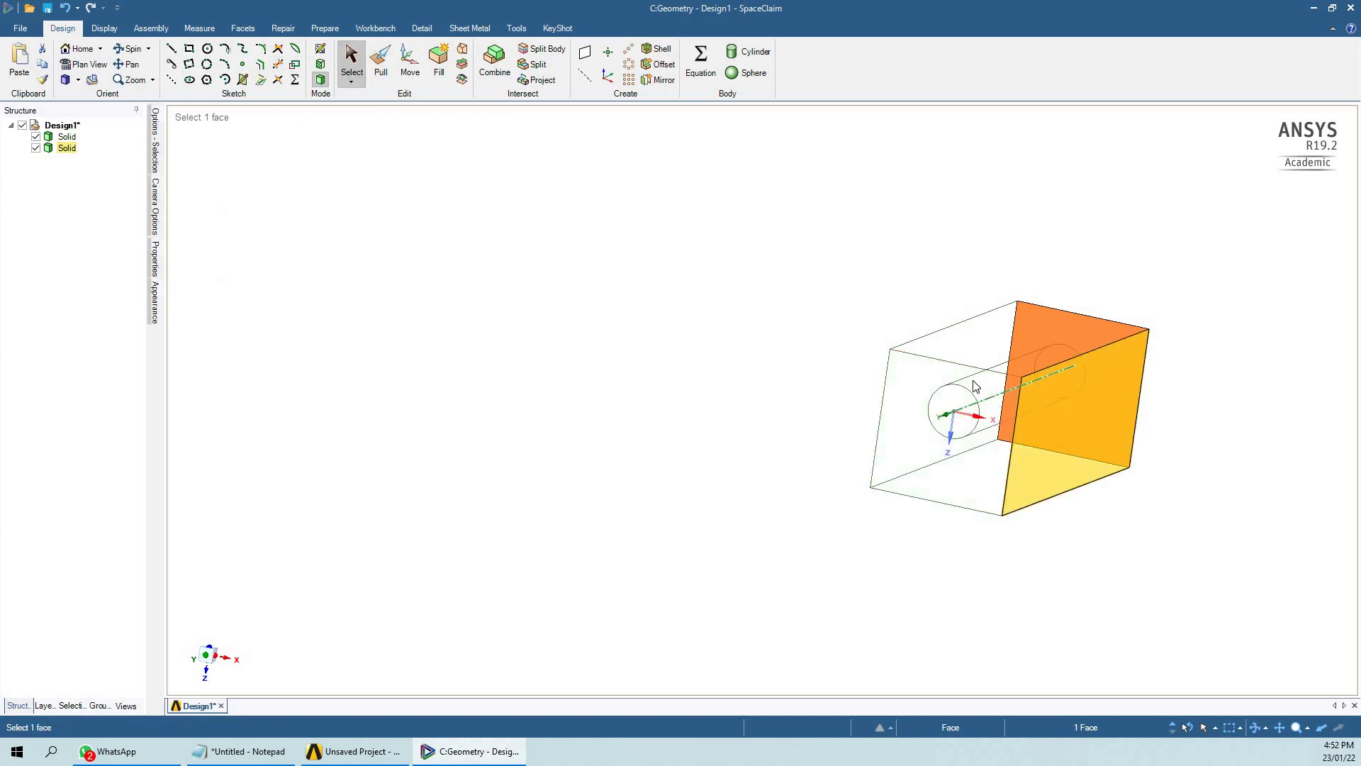
{"action": "left_click", "coordinate": [1124, 479]}
{"action": "middle_click_drag", "start_coordinate": [1105, 498], "coordinate": [1011, 404]}
{"action": "left_click", "coordinate": [69, 140]}
{"action": "right_click", "coordinate": [70, 140]}
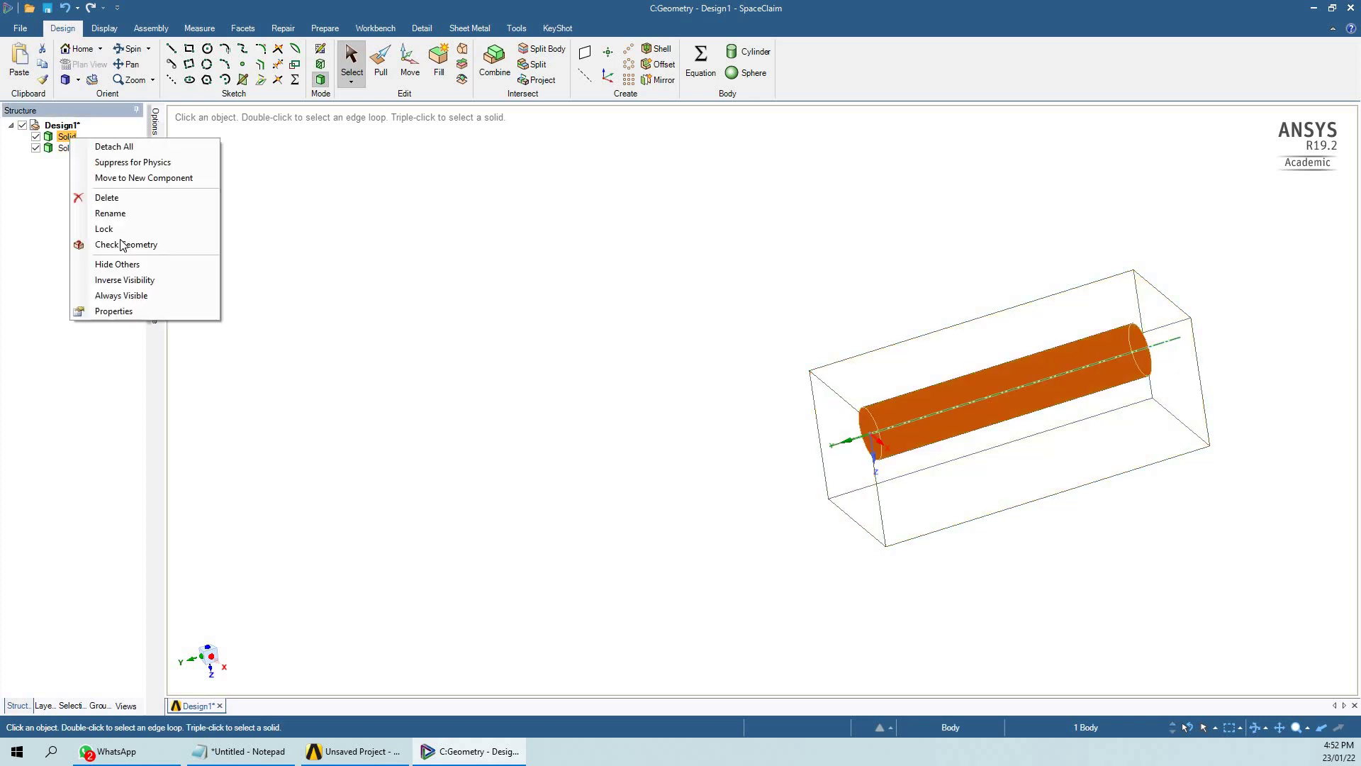
{"action": "left_click", "coordinate": [113, 213]}
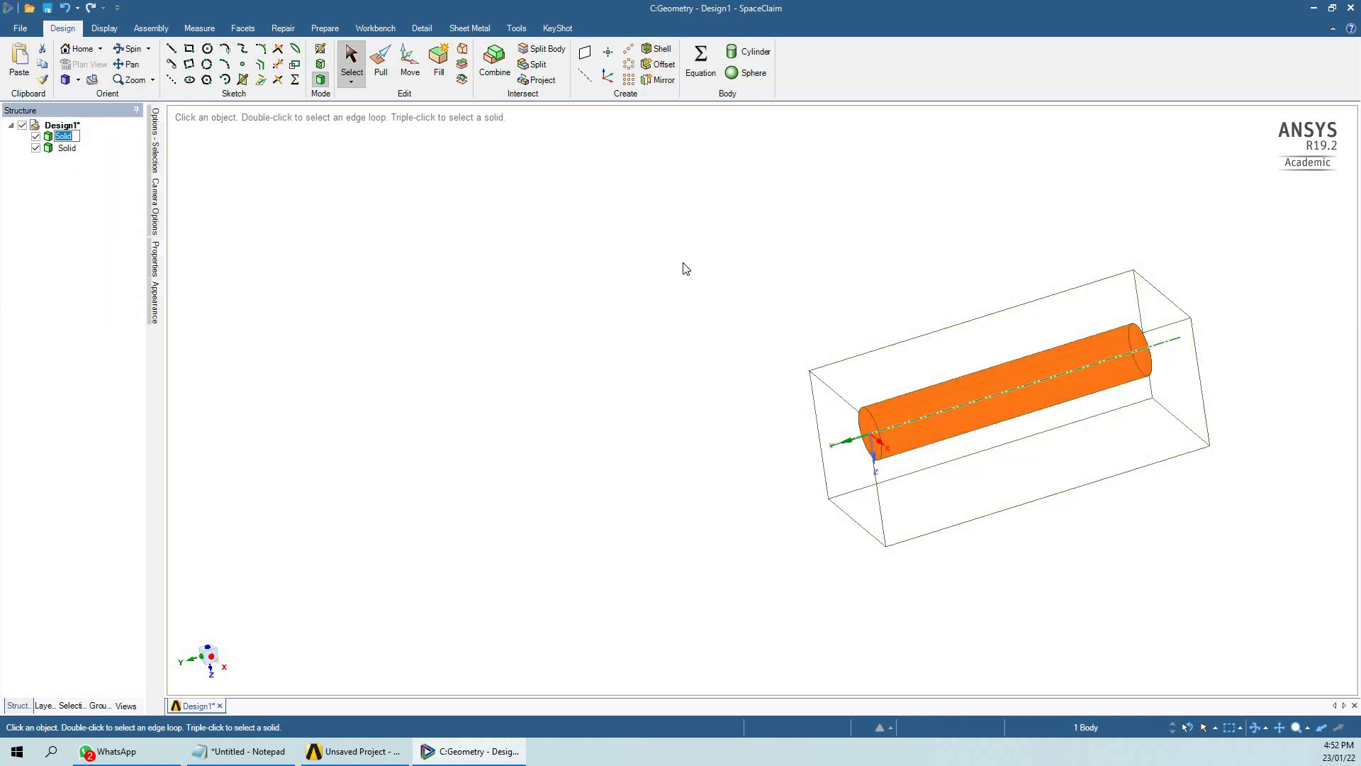
{"action": "type", "text": "cylinder"}
{"action": "key", "text": "Return"}
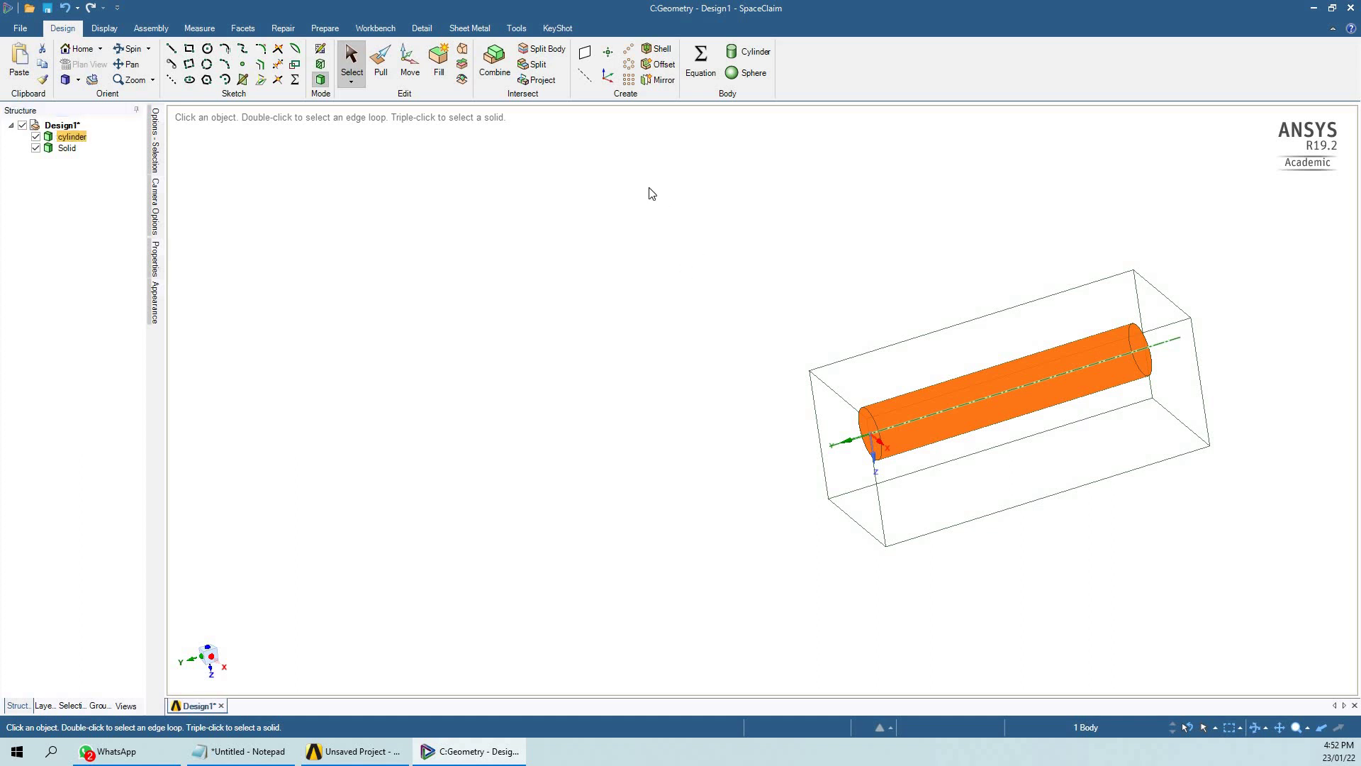
Step: Rename the enclosing block solid in the structure tree as Fluid zone
{"action": "left_click", "coordinate": [67, 149]}
{"action": "right_click", "coordinate": [68, 149]}
{"action": "key", "text": "Up"}
{"action": "key", "text": "Return"}
{"action": "type", "text": "Fluid zone"}
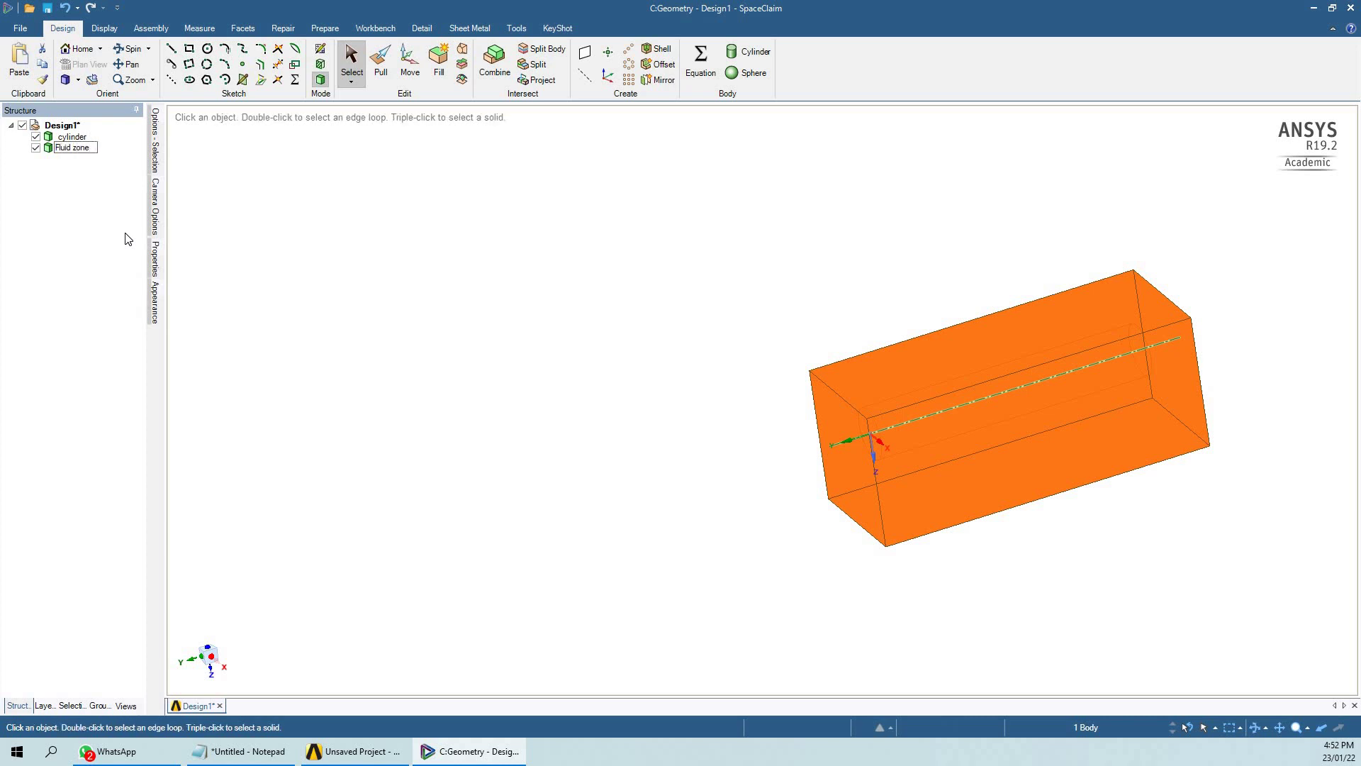
{"action": "key", "text": "Return"}
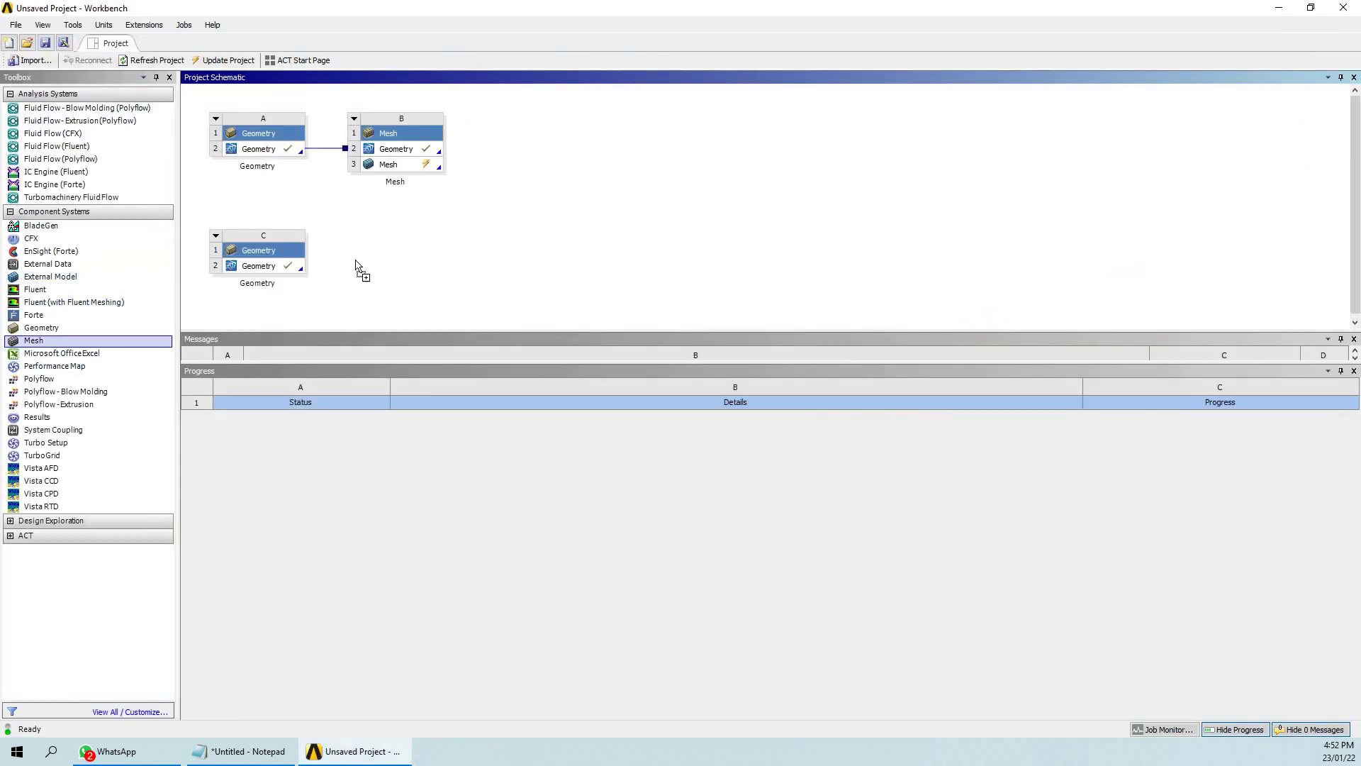
Step: Switch to Workbench, add a Mesh system for the second geometry, and open it in a maximized Meshing window
{"action": "left_click_drag", "start_coordinate": [356, 267], "coordinate": [391, 264]}
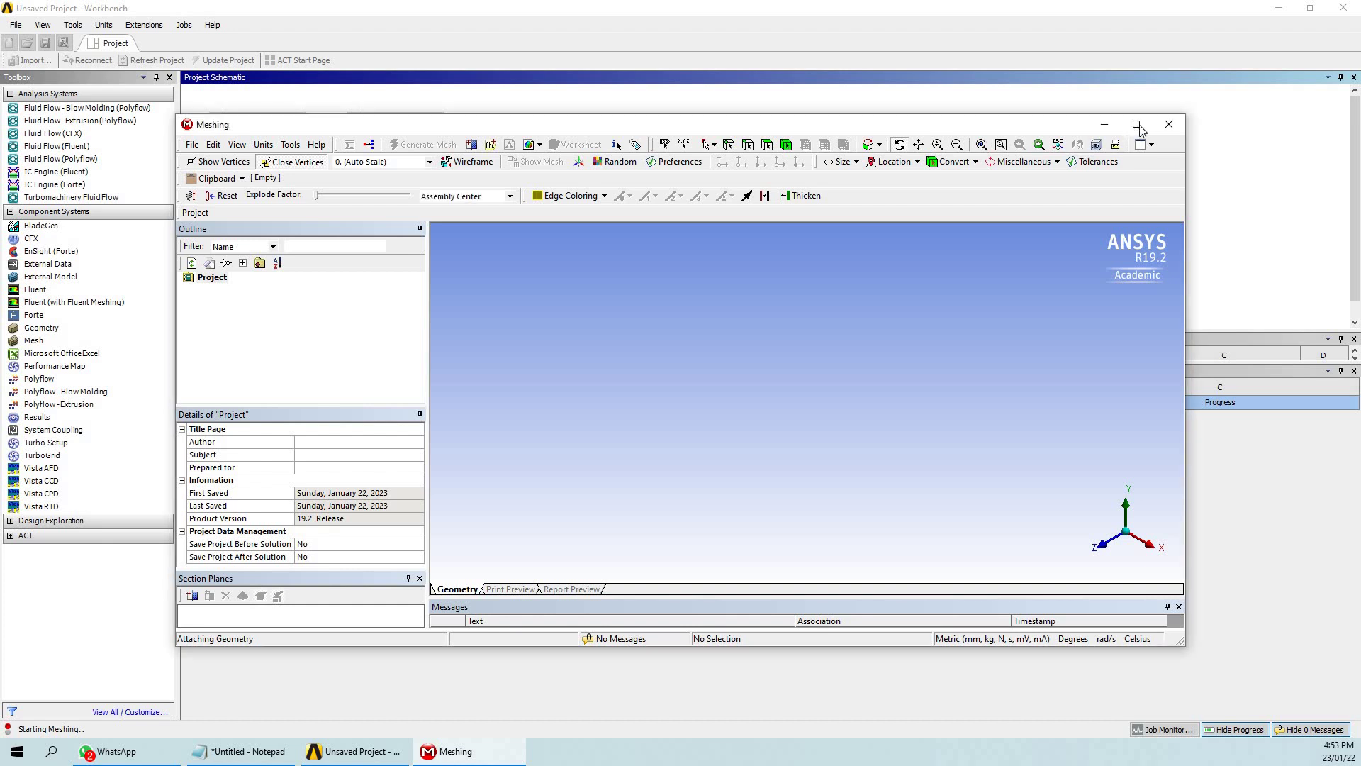
{"action": "left_click", "coordinate": [1132, 126]}
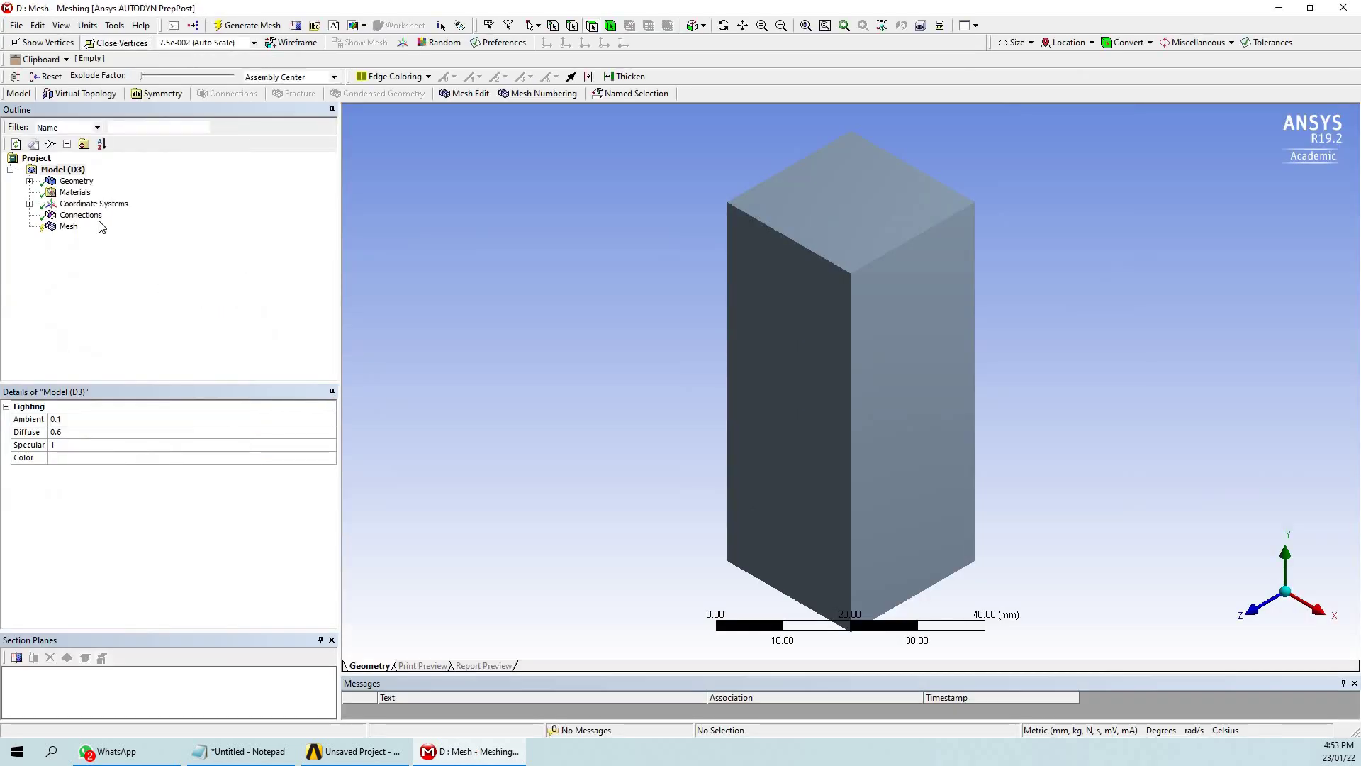
Step: Check Connections for contact regions and examine the uncut block model from several angles
{"action": "left_click", "coordinate": [82, 215]}
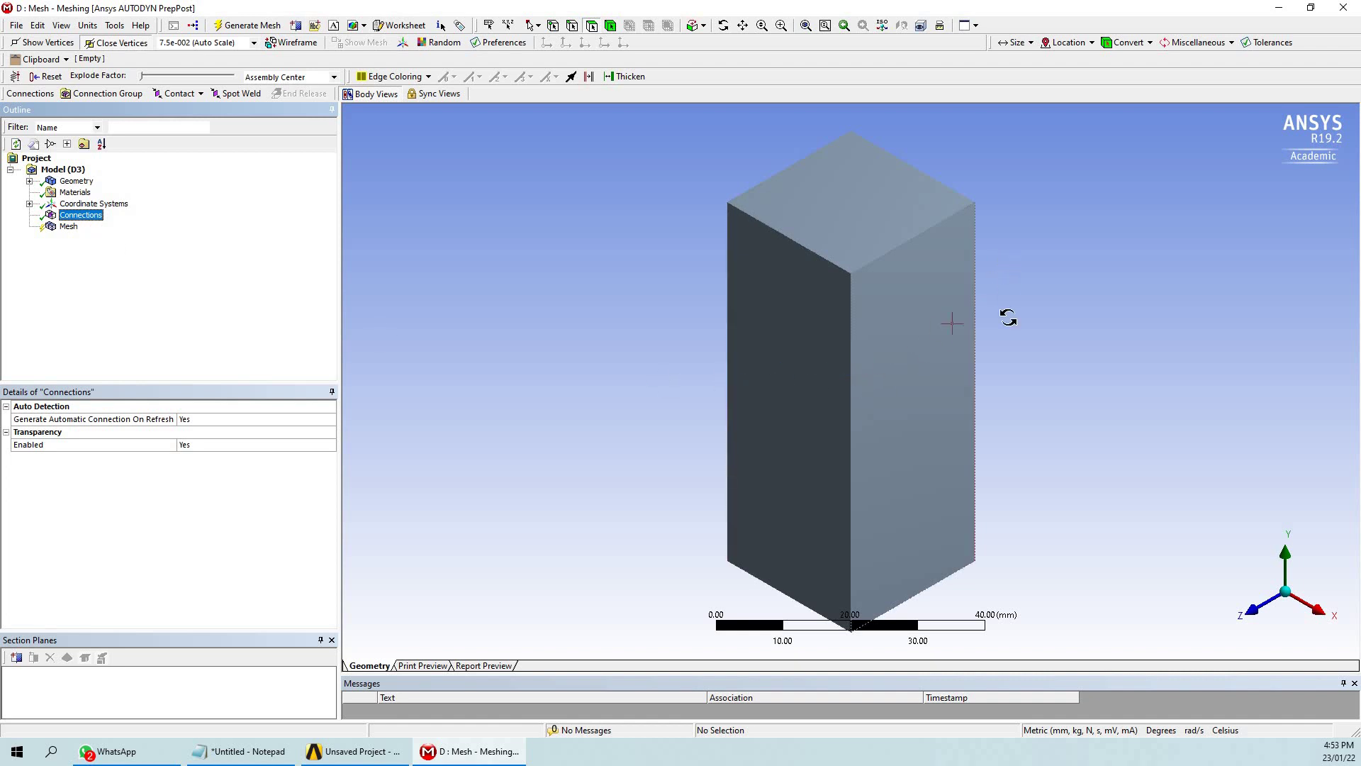
{"action": "middle_click_drag", "start_coordinate": [808, 376], "coordinate": [957, 486]}
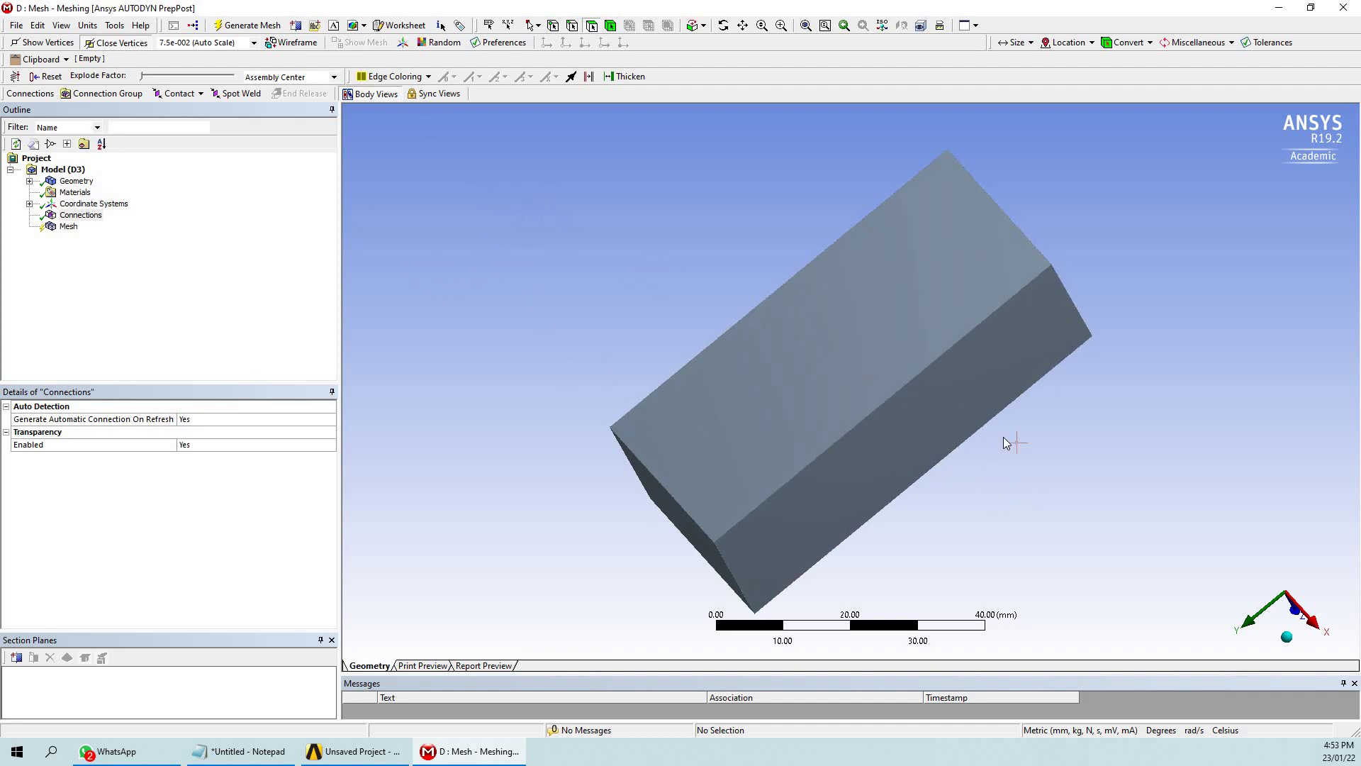
{"action": "scroll", "coordinate": [1009, 443], "scroll_direction": "down", "scroll_amount": 3}
{"action": "middle_click_drag", "start_coordinate": [913, 421], "coordinate": [1020, 427]}
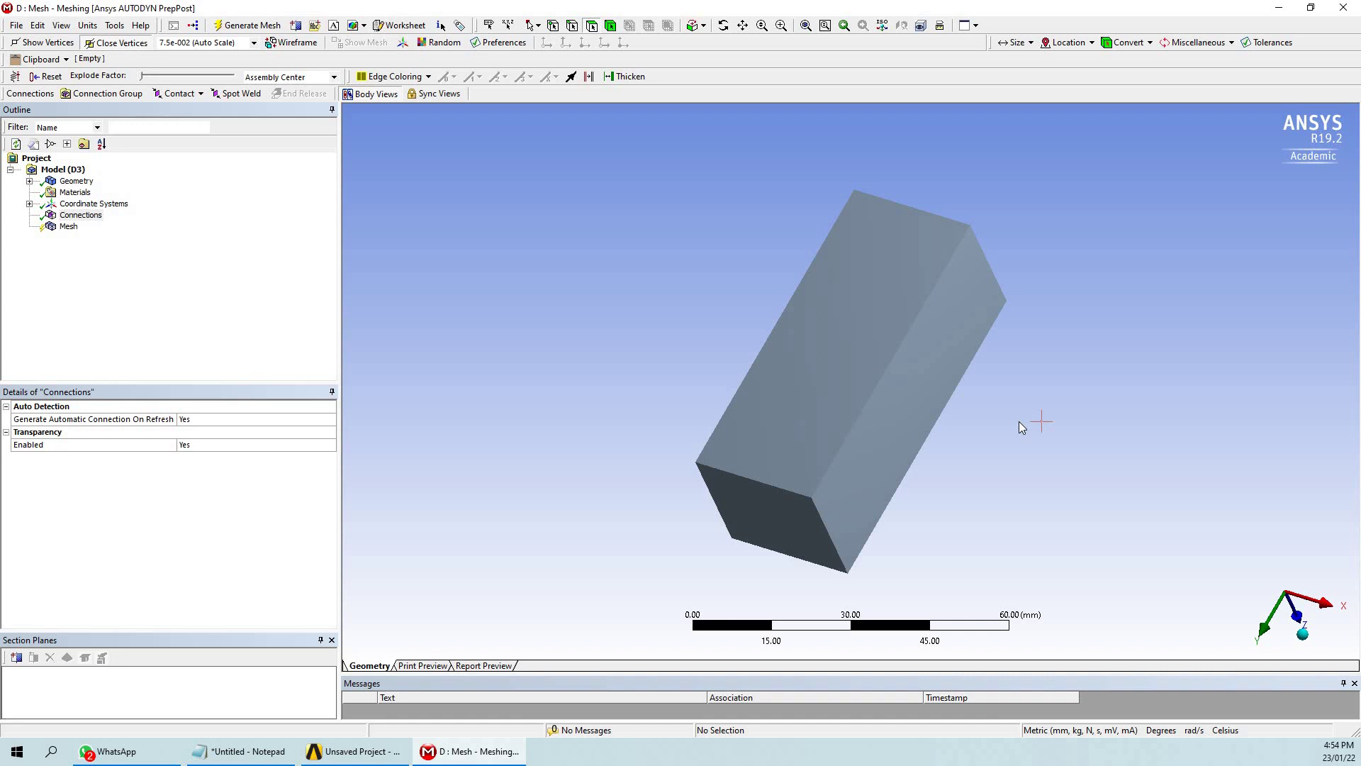
{"action": "scroll", "coordinate": [1008, 423], "scroll_direction": "down", "scroll_amount": 2}
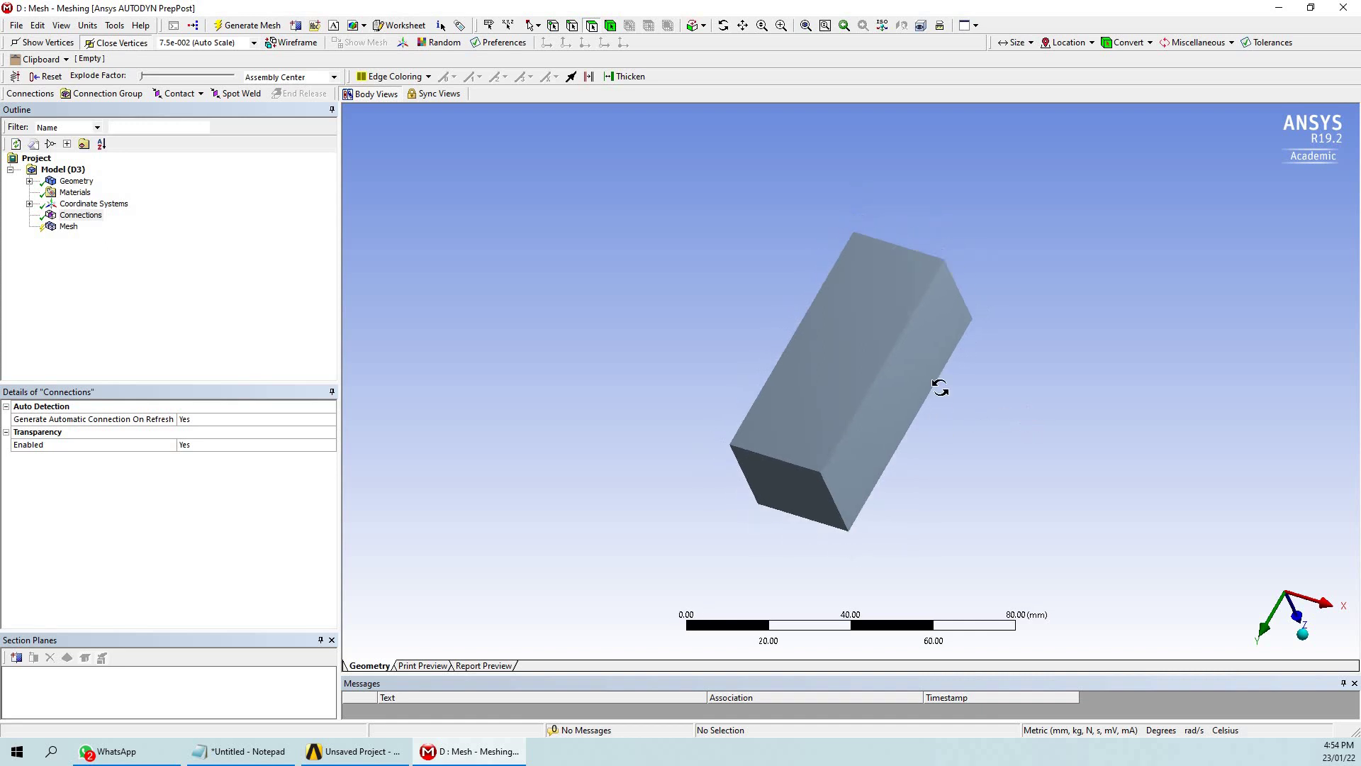
{"action": "middle_click_drag", "start_coordinate": [896, 351], "coordinate": [722, 251]}
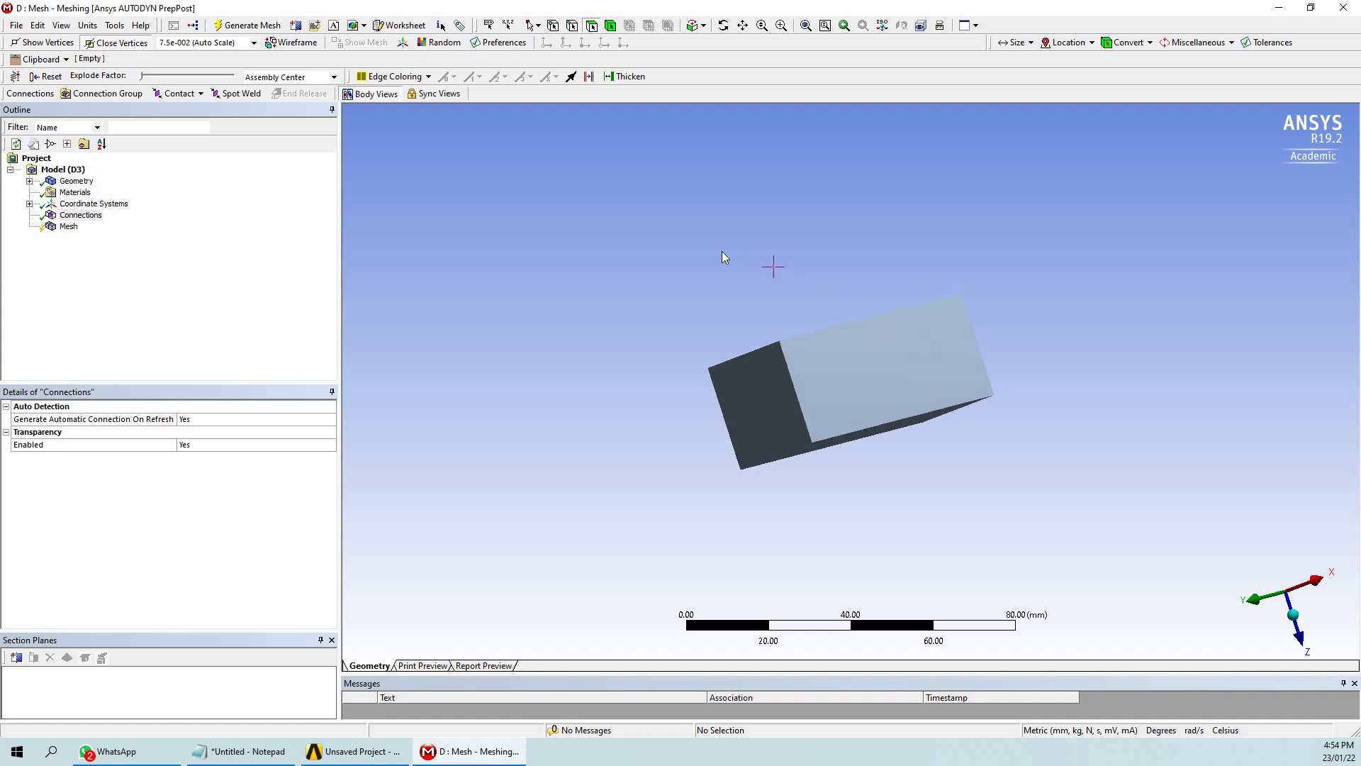